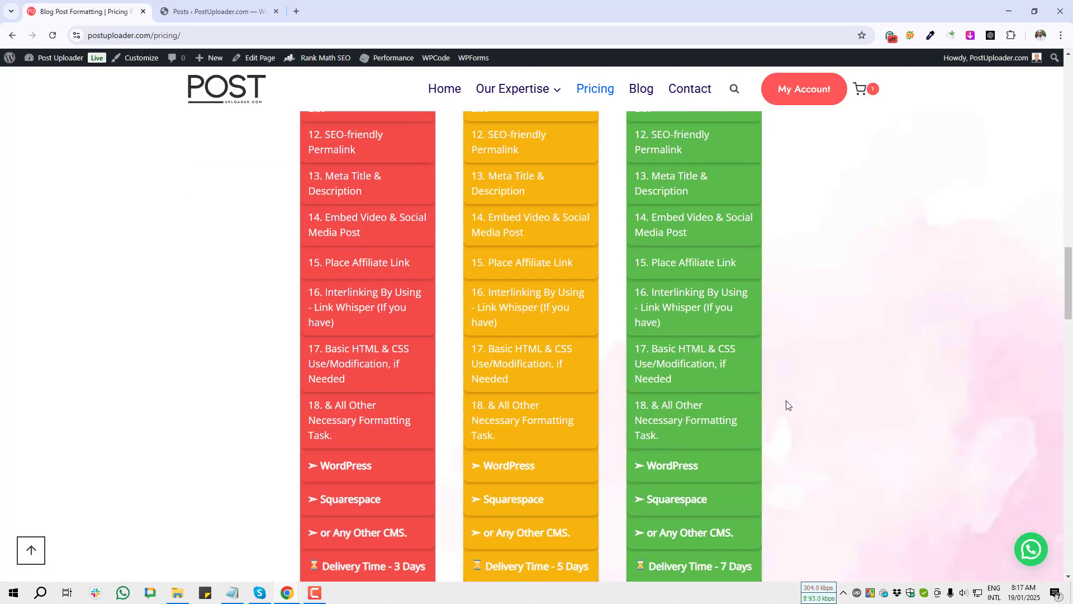
scroll(766, 400, "down", 8)
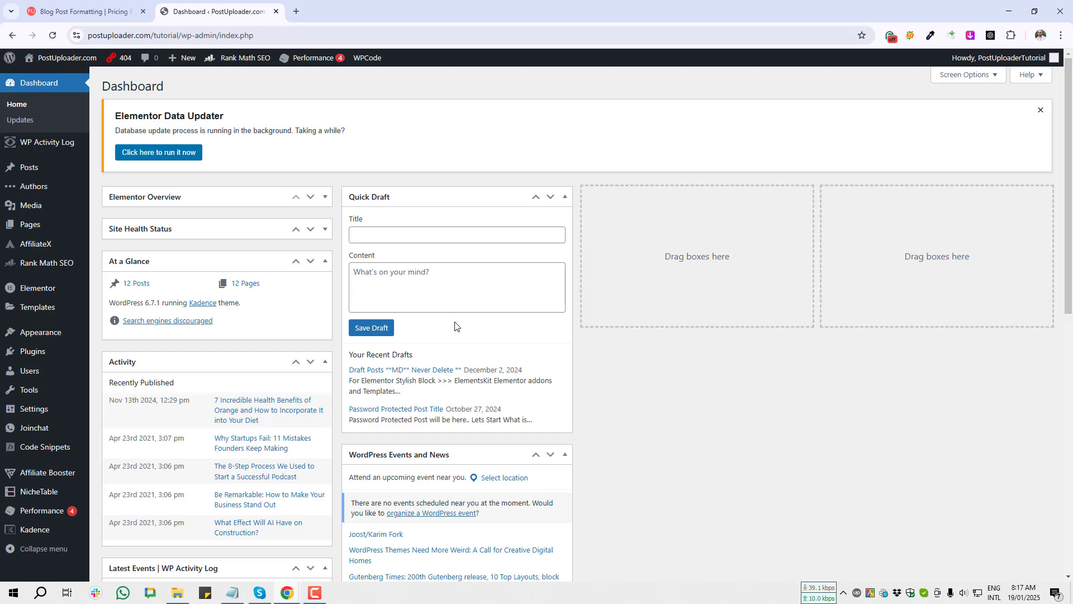
scroll(454, 326, "down", 3)
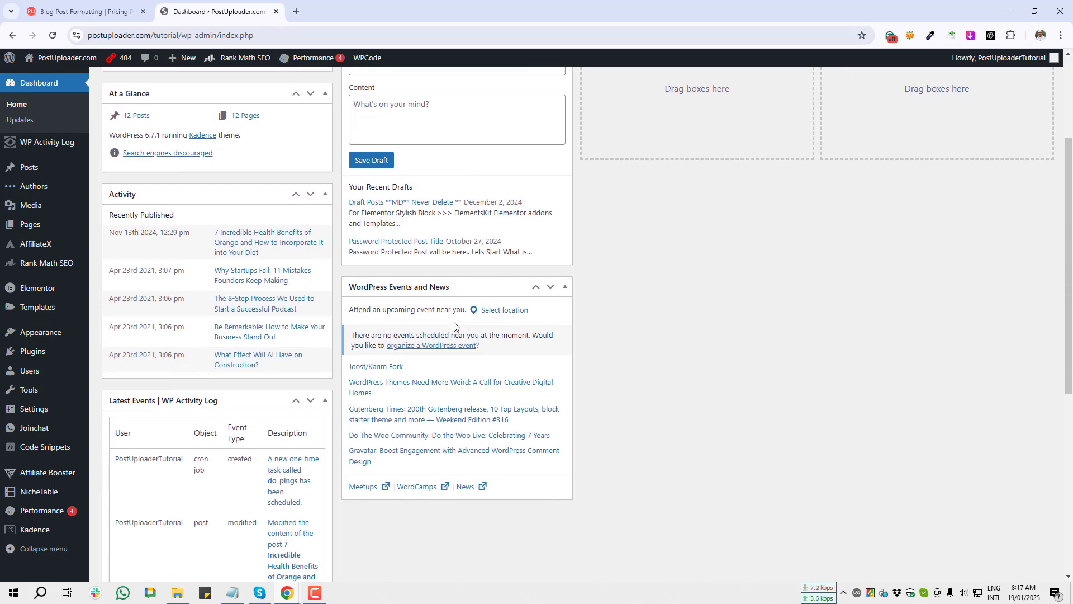
scroll(454, 326, "down", 2)
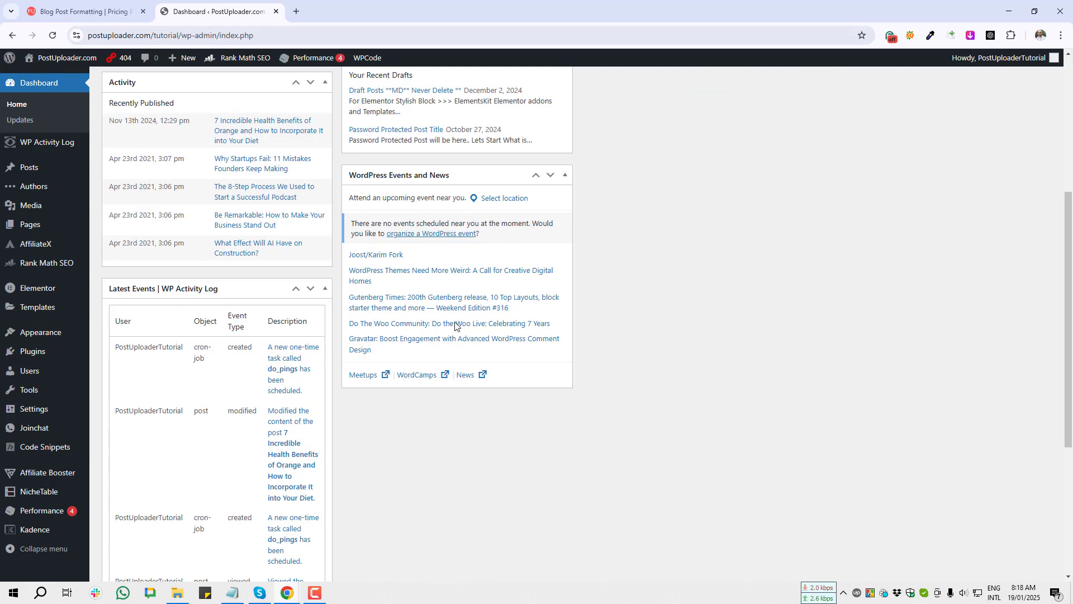
scroll(264, 249, "up", 5)
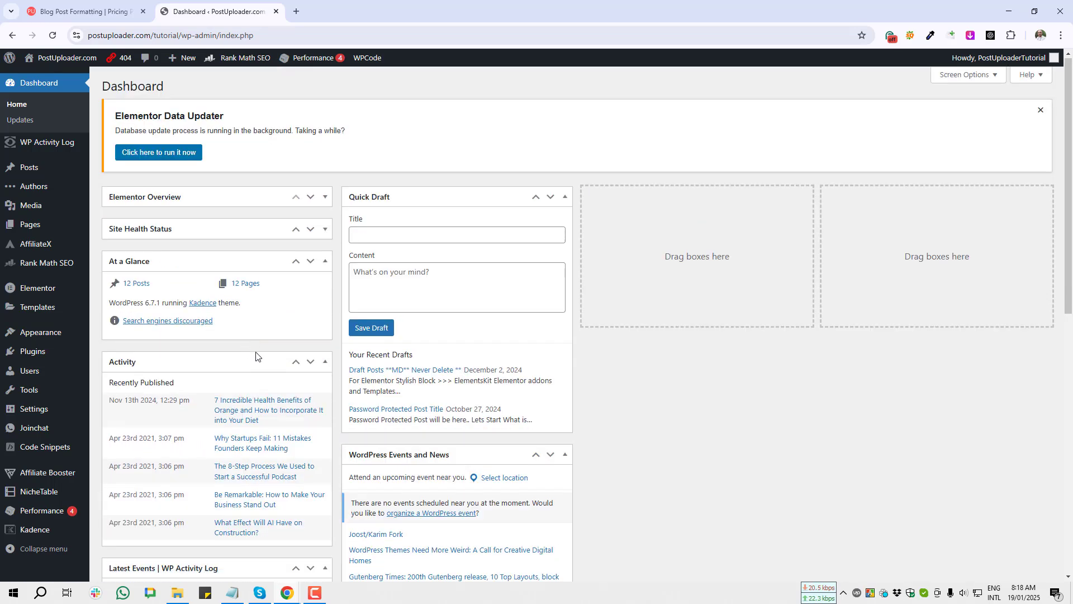
scroll(256, 354, "down", 3)
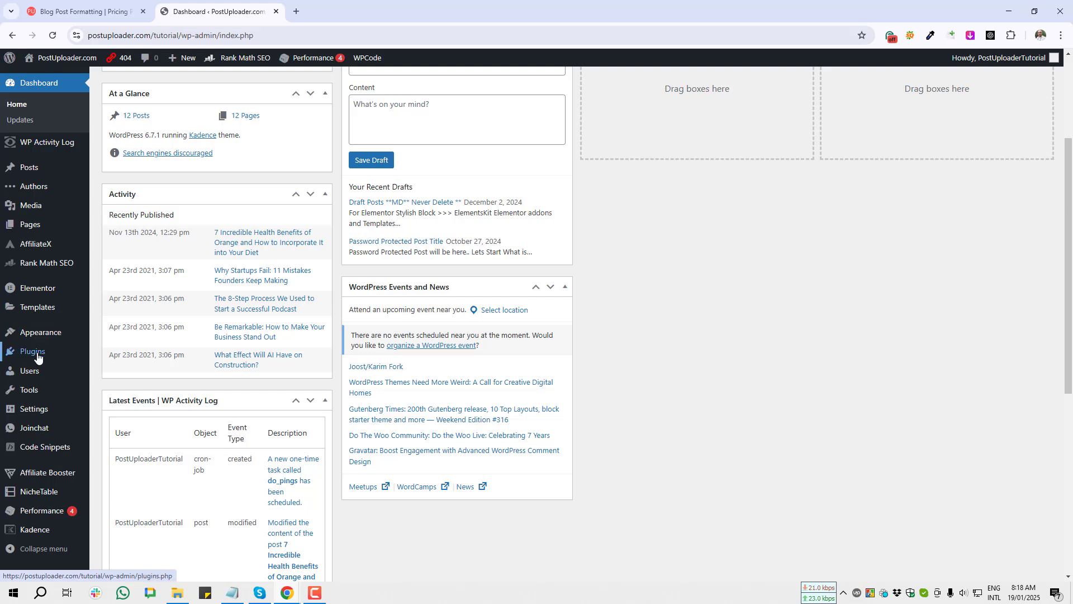
Step: Go to the page for adding new plugins and search the plugin directory for Kadence
mouse_move(37, 356)
left_click(145, 372)
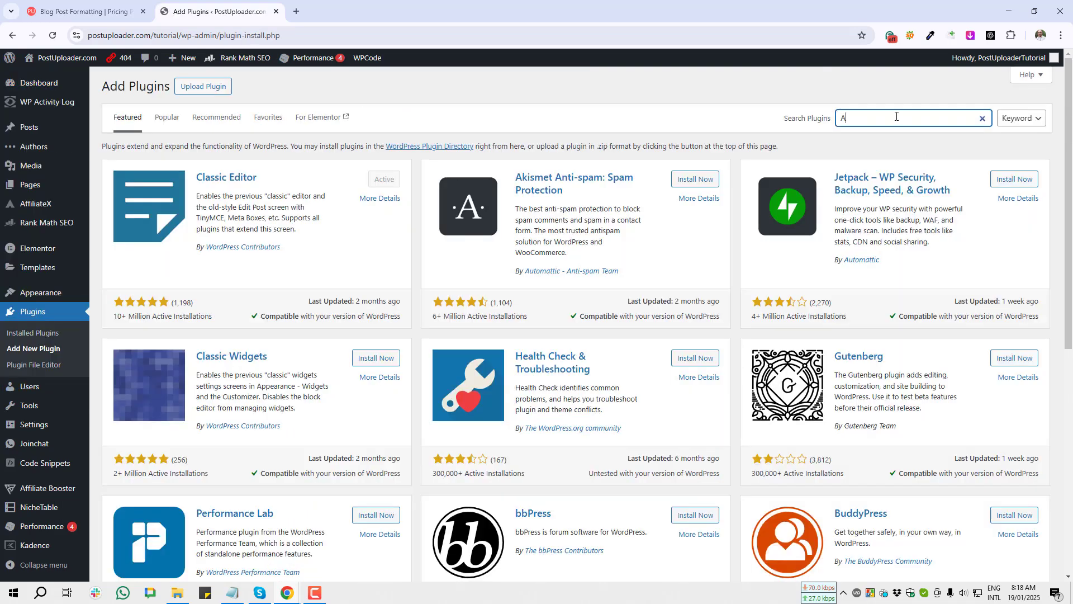
left_click(896, 117)
type("A")
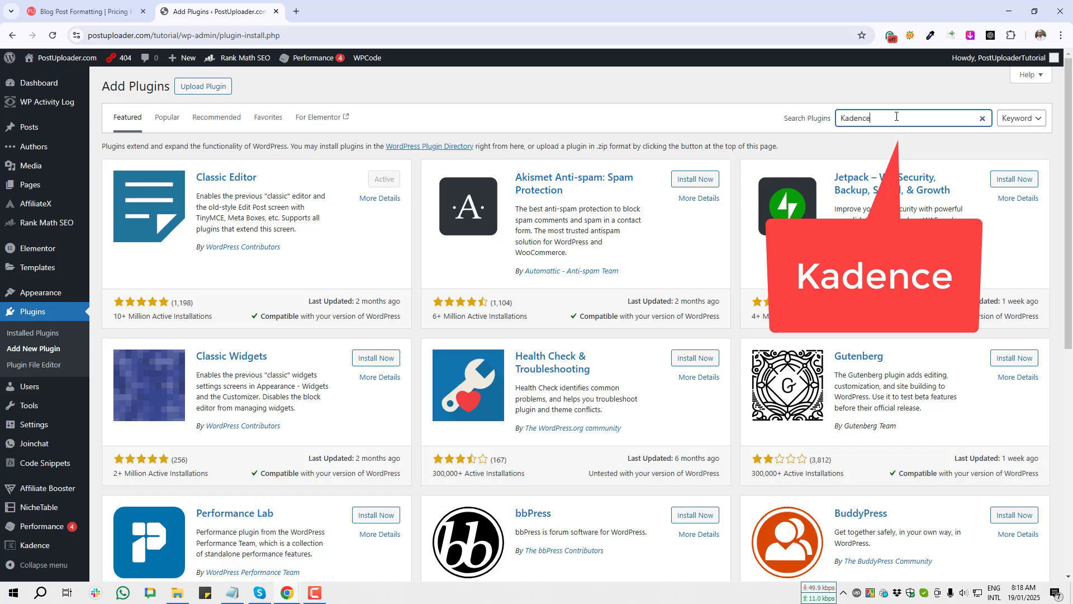
Step: Examine the Gutenberg Blocks with AI by Kadence WP plugin card and its activation status in the search results
key("Print")
left_click_drag(89, 143, 424, 327)
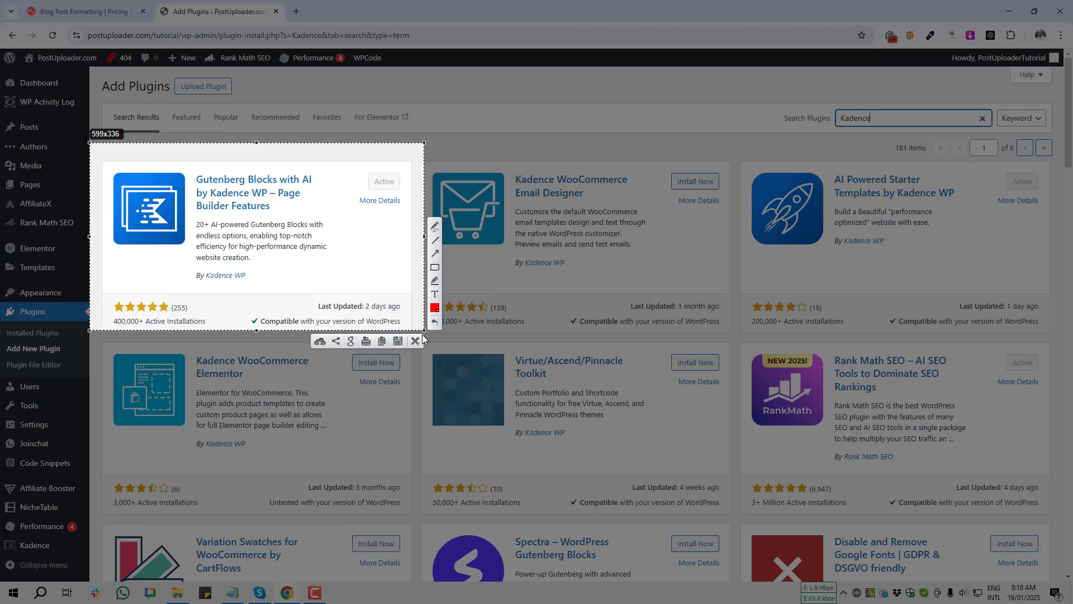
left_click(418, 342)
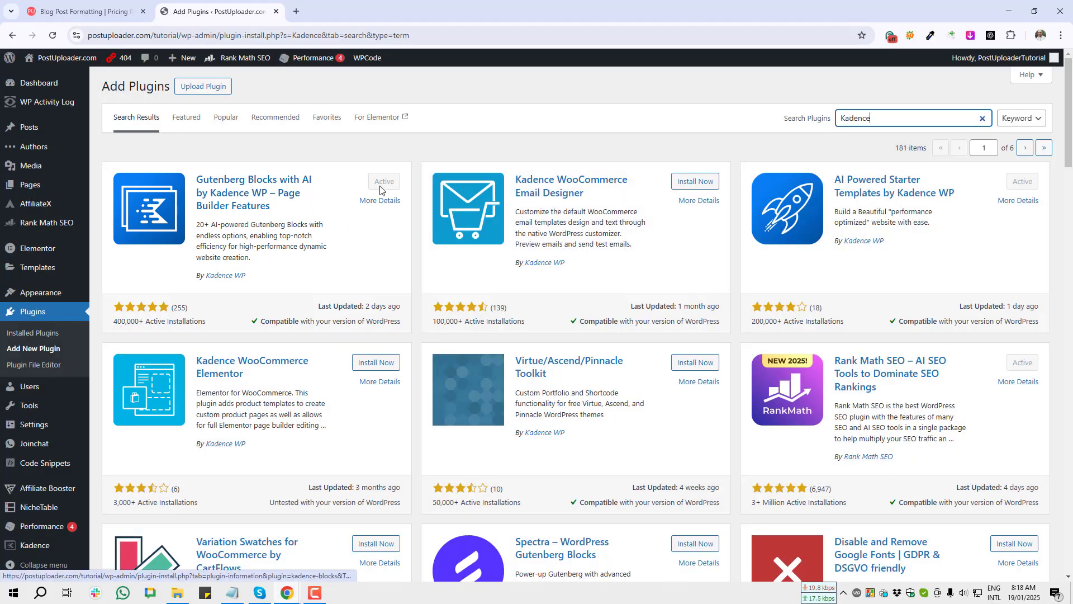
key("Print")
left_click_drag(361, 163, 410, 196)
left_click(375, 214)
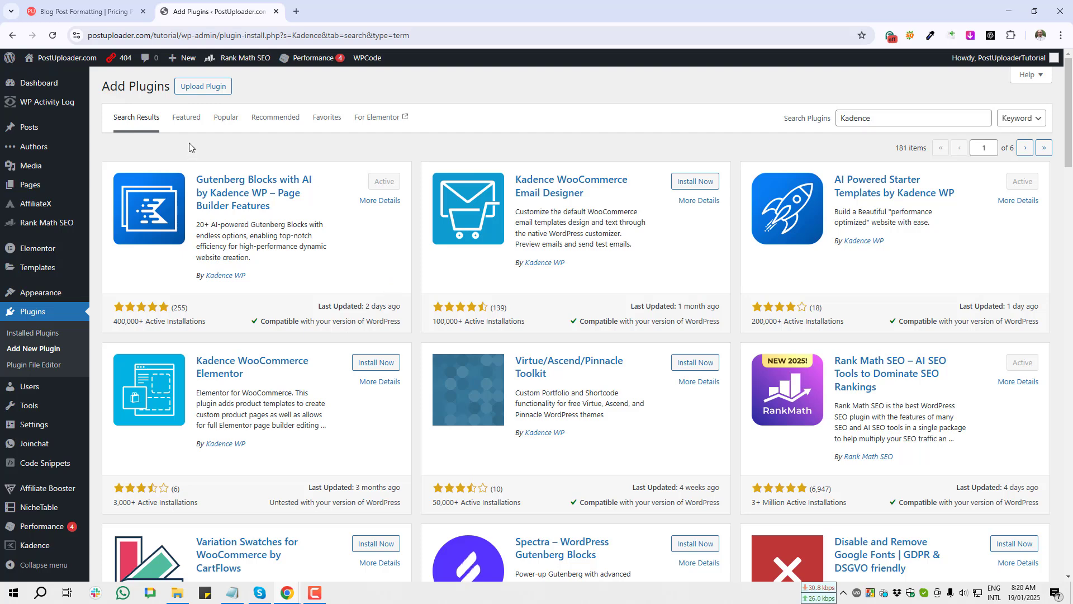
Step: Open the post "7 Incredible Health Benefits of Orange and How to Incorporate It into Your Diet" in the block editor
mouse_move(27, 130)
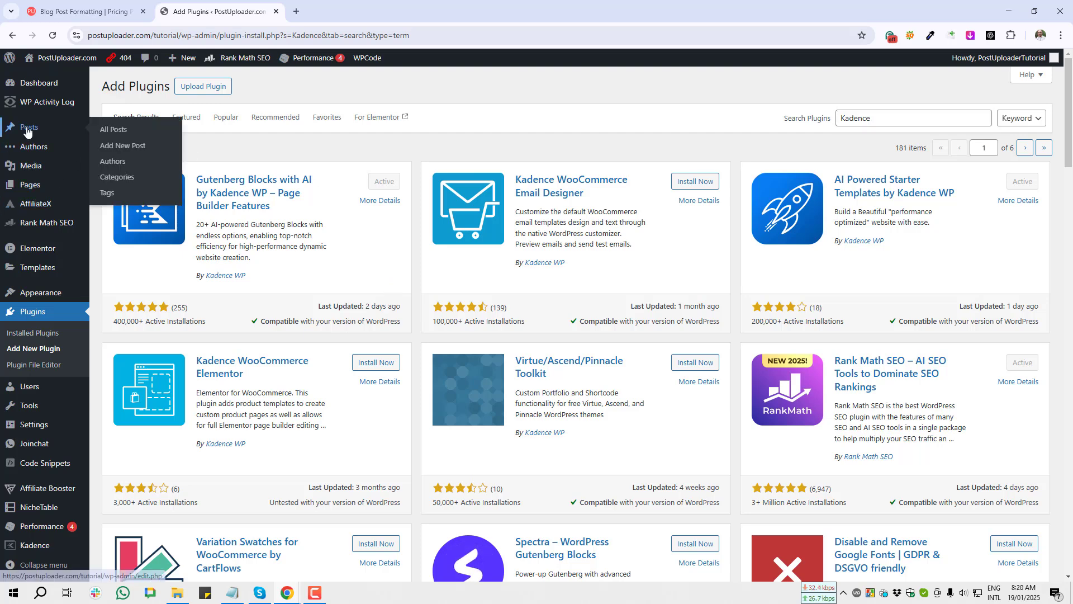
left_click(116, 133)
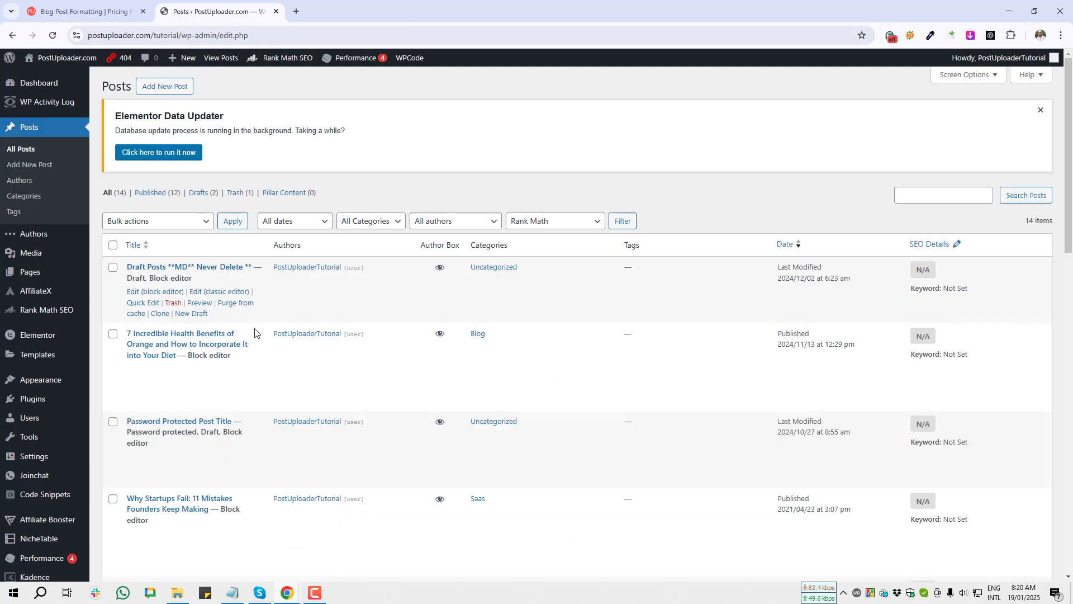
scroll(242, 346, "down", 3)
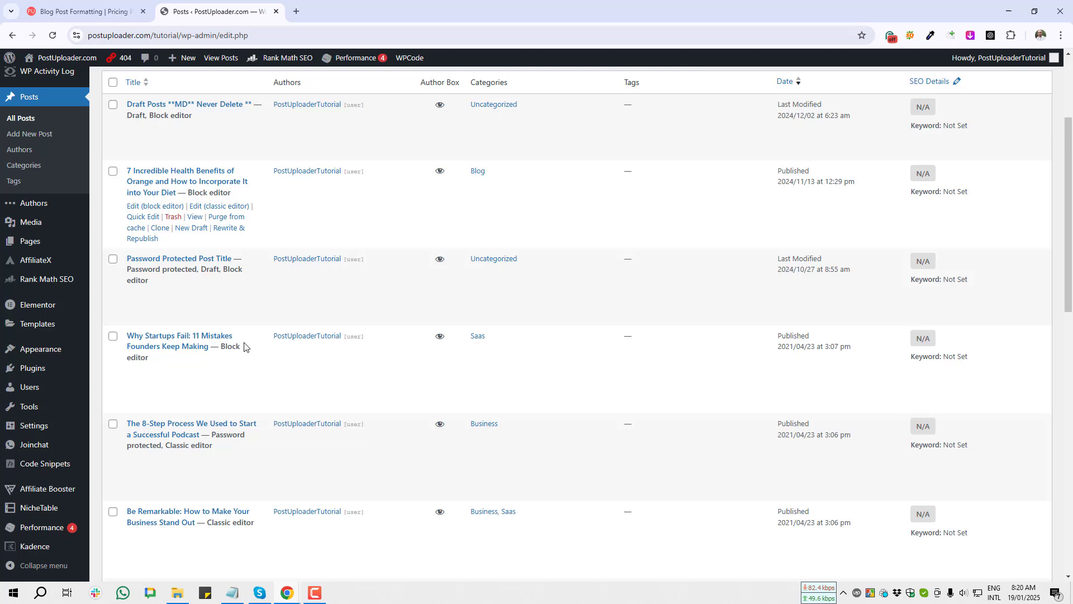
left_click(133, 202)
Step: Add an empty paragraph block after the paragraph under the "Fiber for Digestive Health" heading
scroll(479, 290, "down", 20)
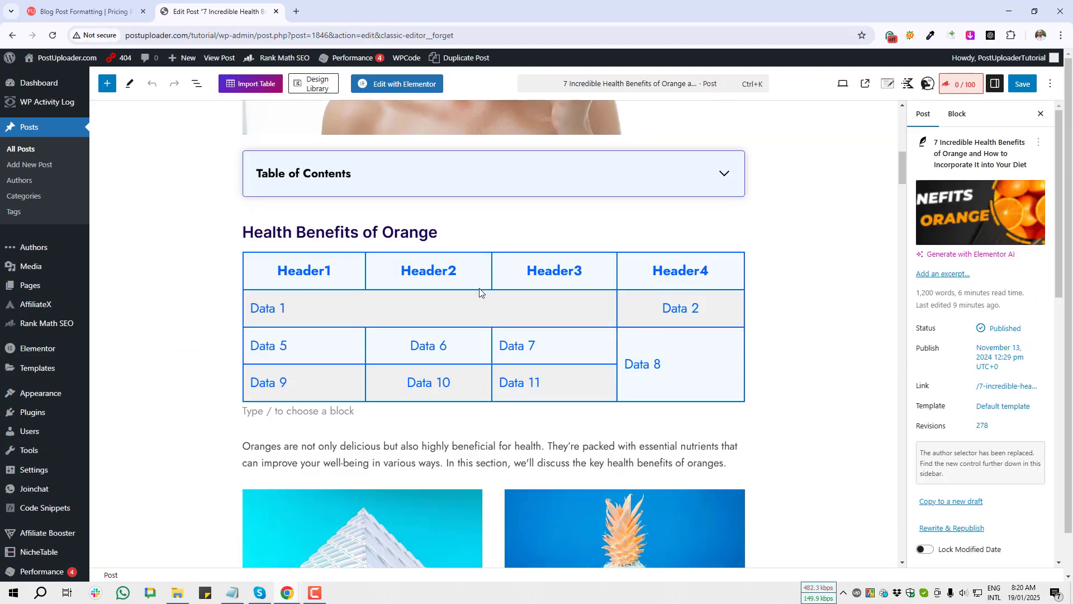
scroll(479, 295, "up", 10)
scroll(479, 294, "down", 10)
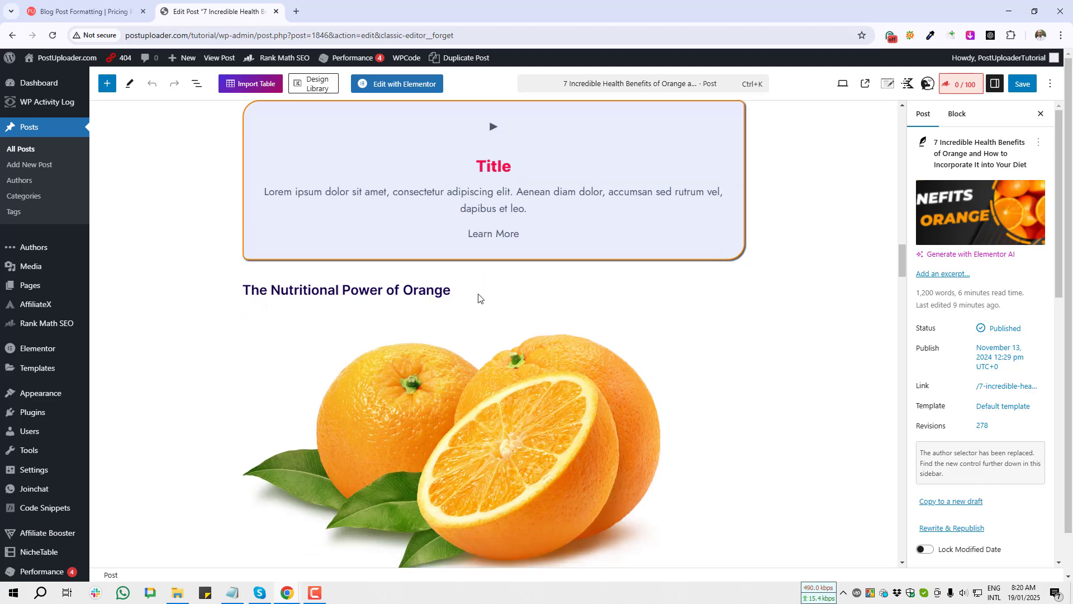
scroll(478, 295, "down", 10)
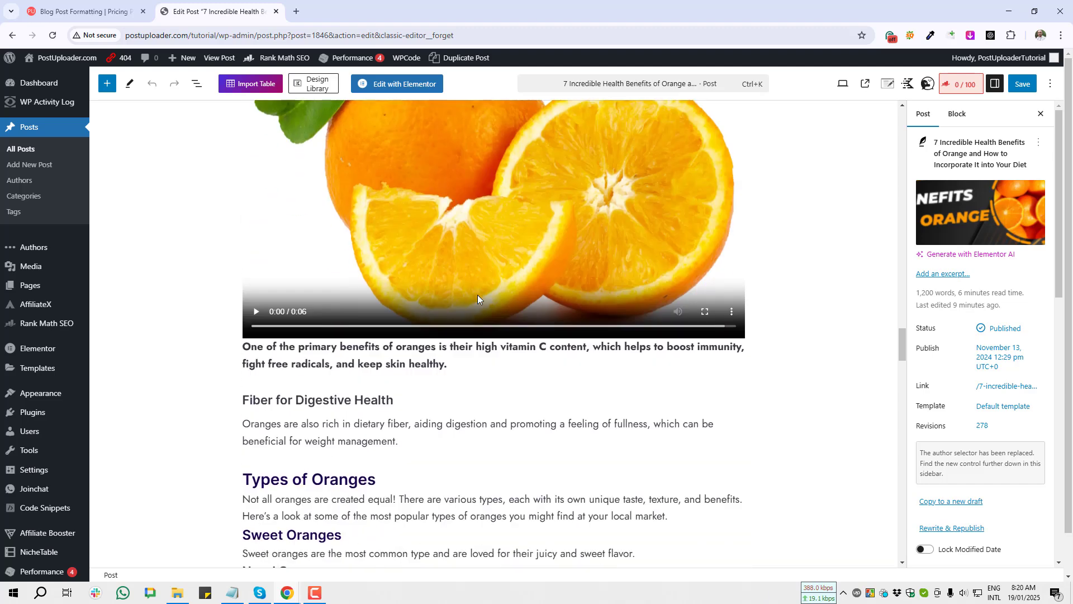
left_click(408, 274)
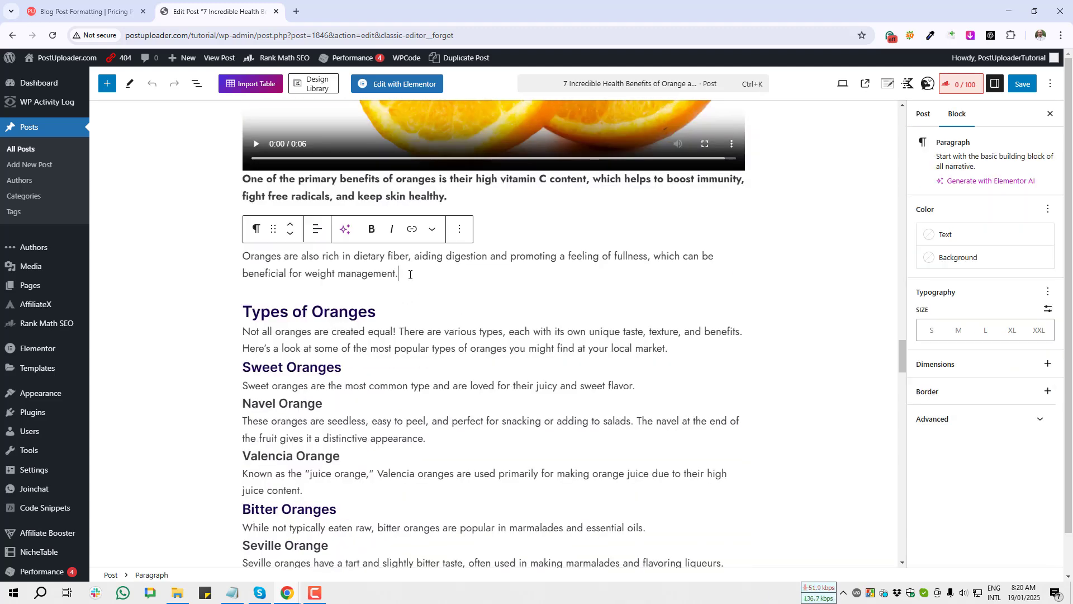
key("Return")
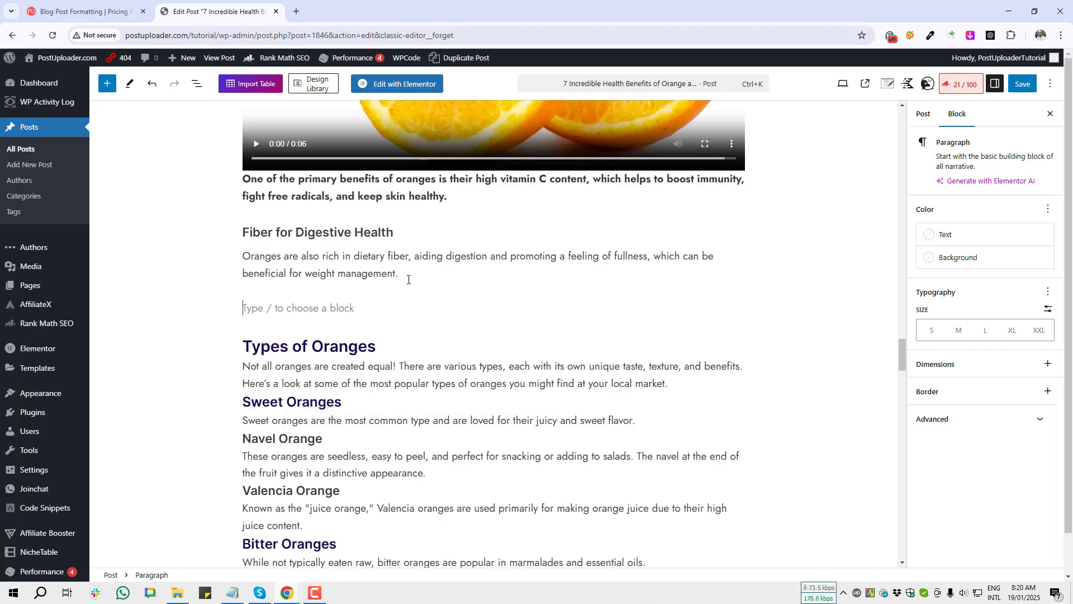
key("Print")
left_click_drag(232, 283, 756, 335)
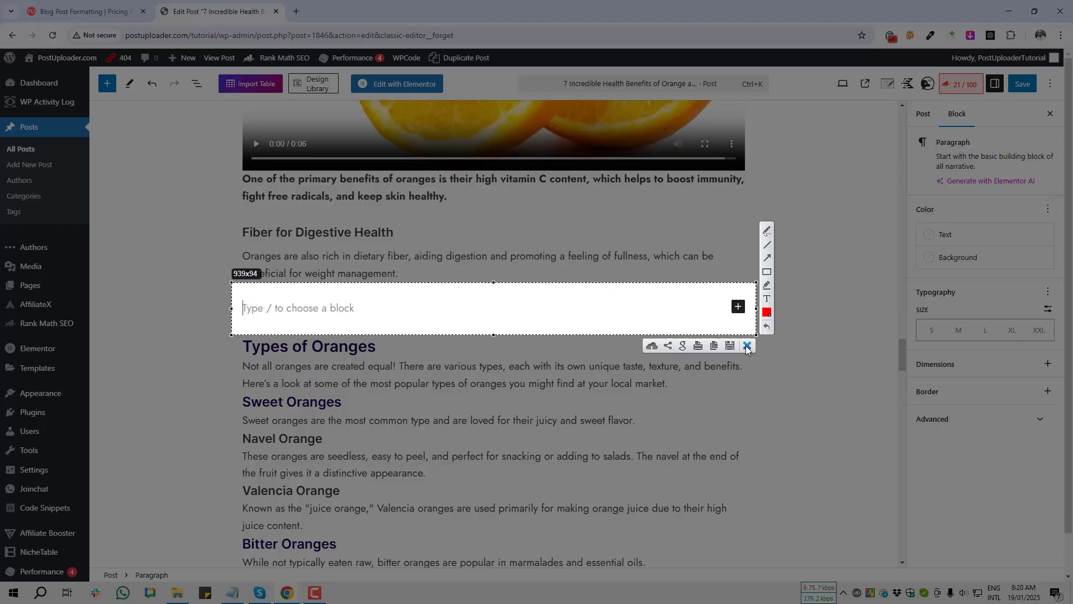
left_click(747, 346)
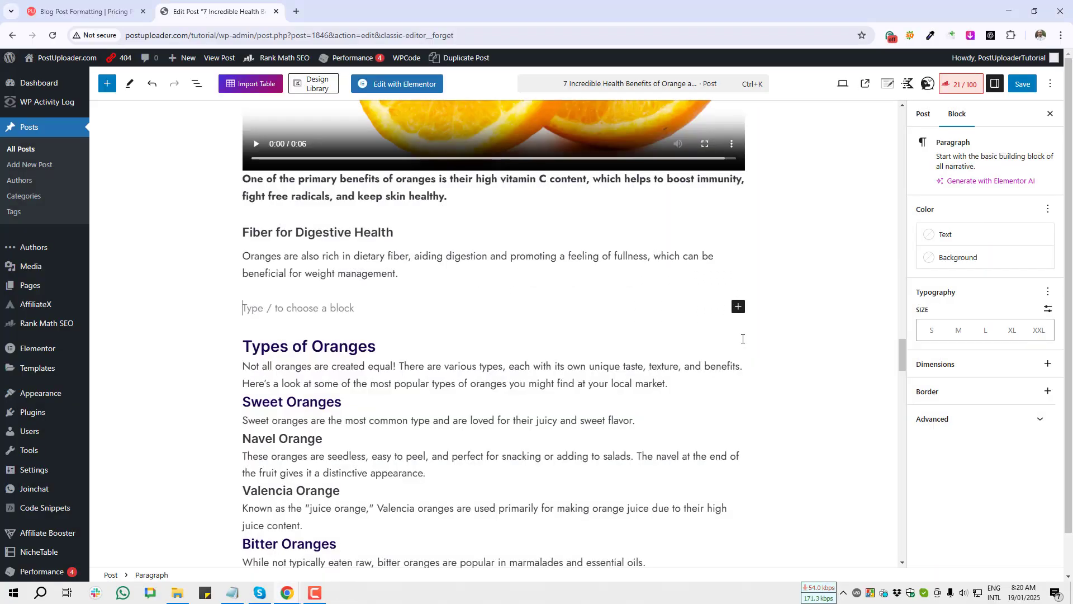
Step: Search the blocks for Form and insert a Form (Adv) block in the empty paragraph above "Types of Oranges"
left_click(739, 308)
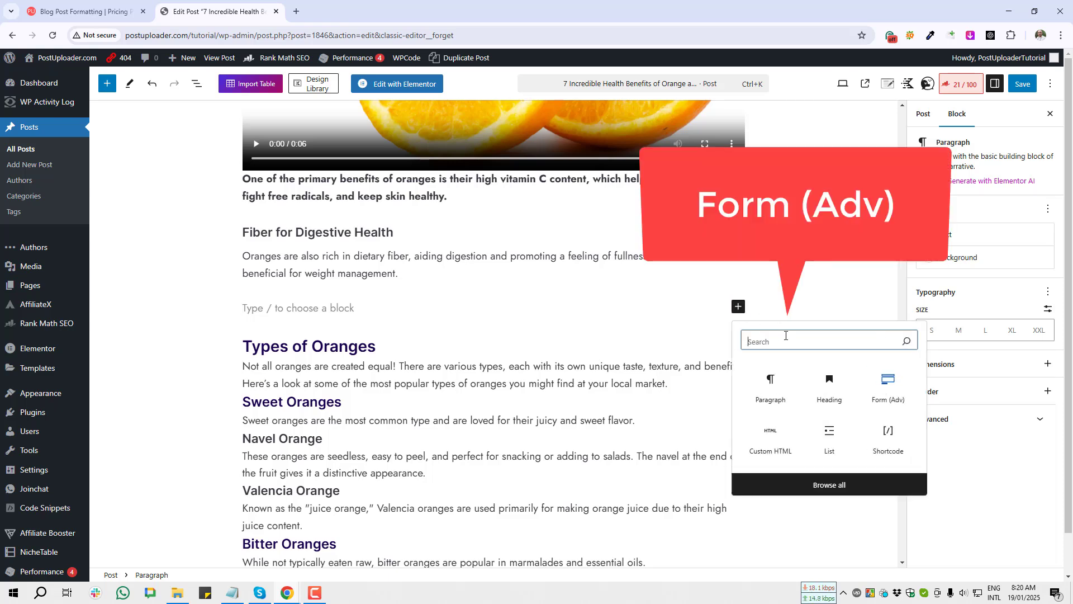
type("Form")
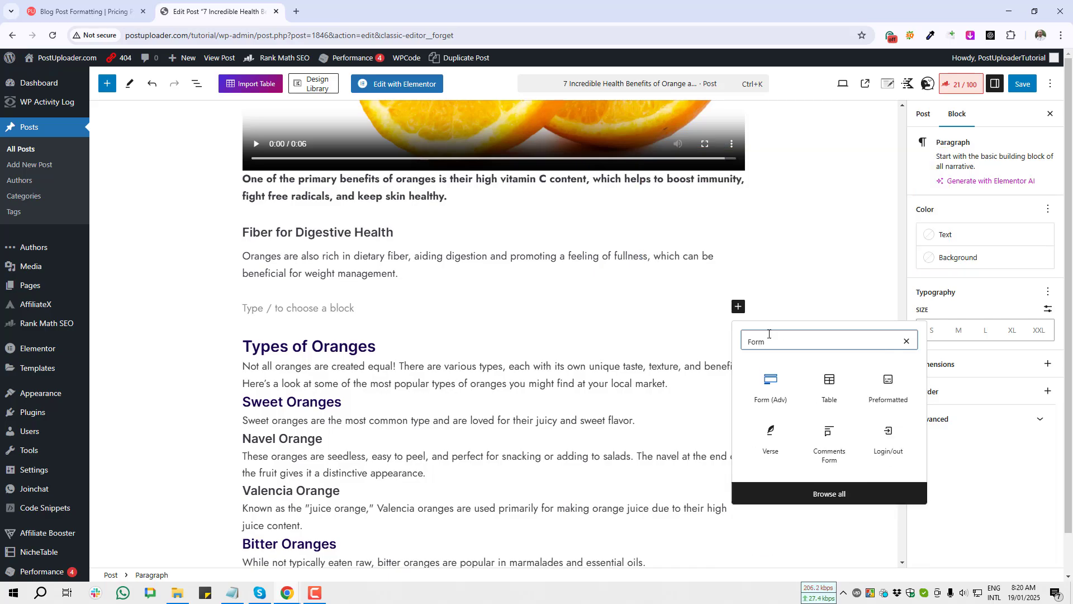
key("Print")
left_click_drag(744, 361, 802, 426)
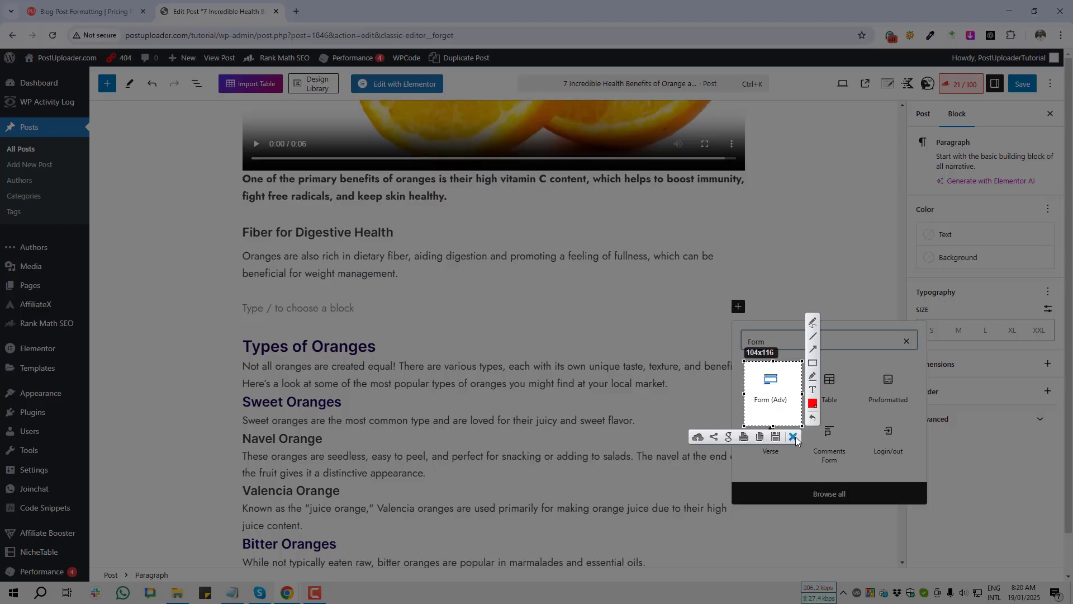
left_click(793, 437)
left_click(777, 391)
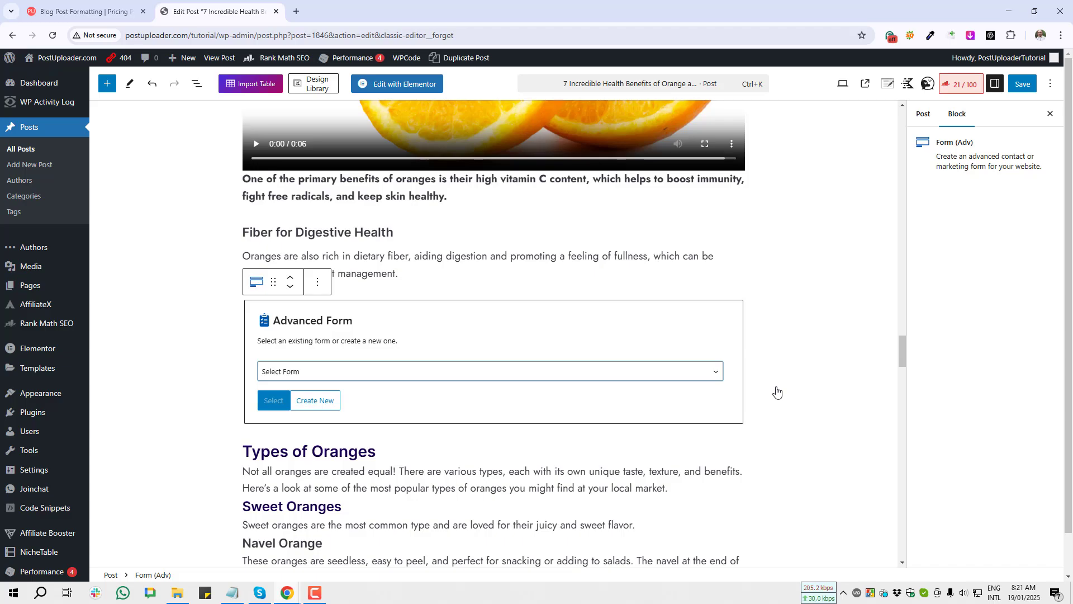
Step: Start creating a new form in the Advanced Form block instead of selecting an existing one
key("Print")
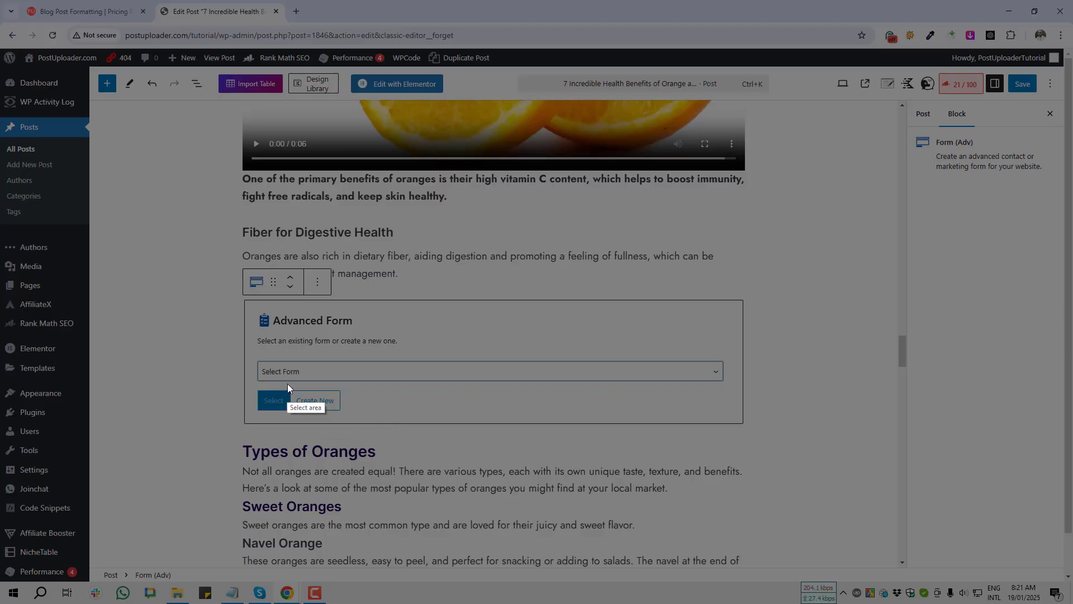
left_click_drag(286, 384, 356, 416)
left_click(346, 426)
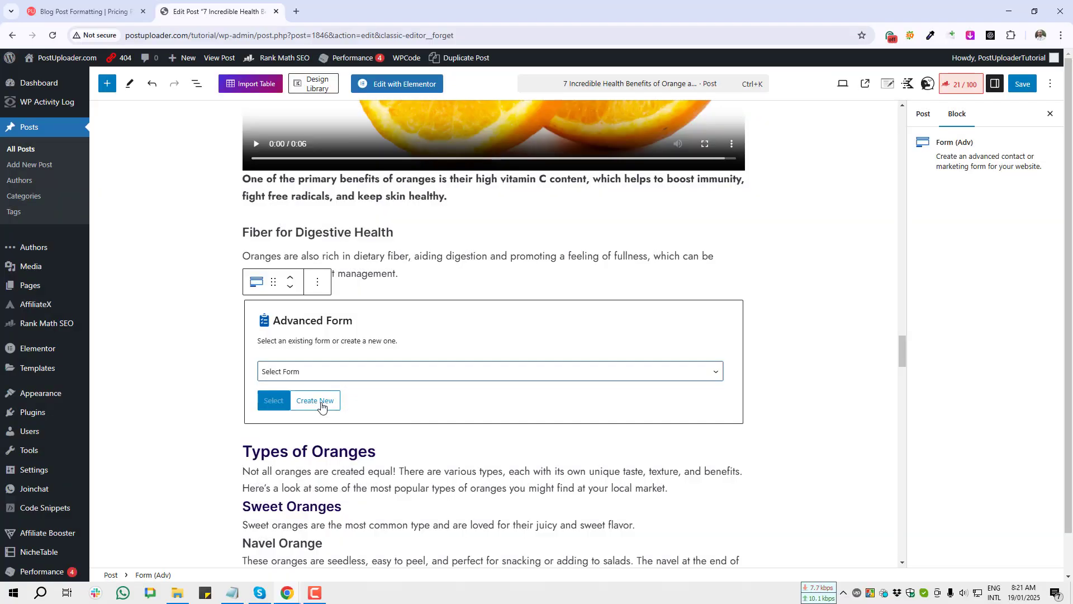
left_click(322, 406)
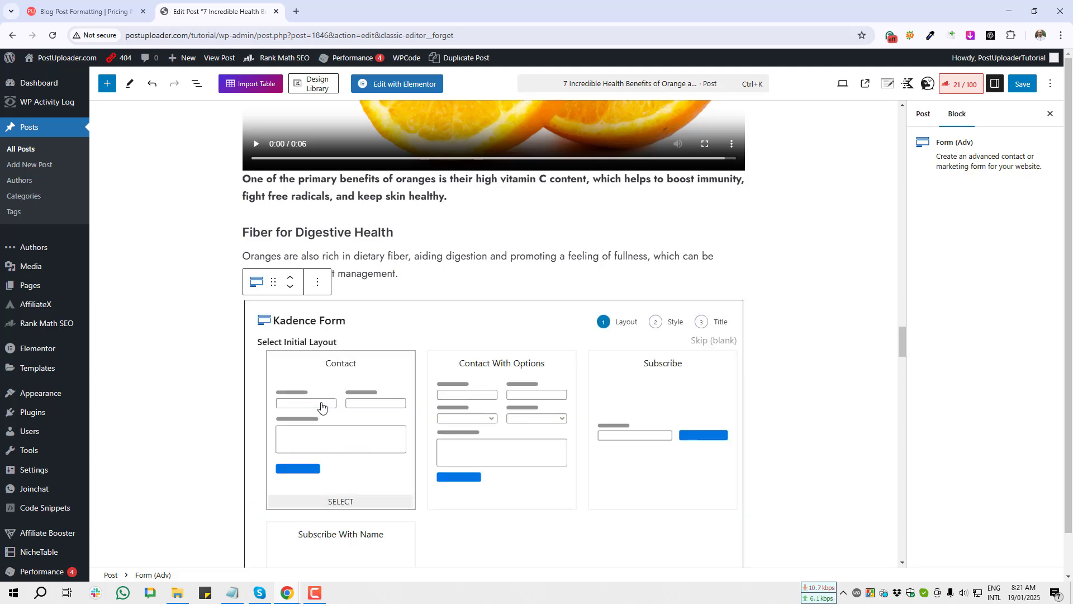
Step: Choose Subscribe With Name as the initial layout of the Kadence form
scroll(477, 445, "down", 2)
key("Print")
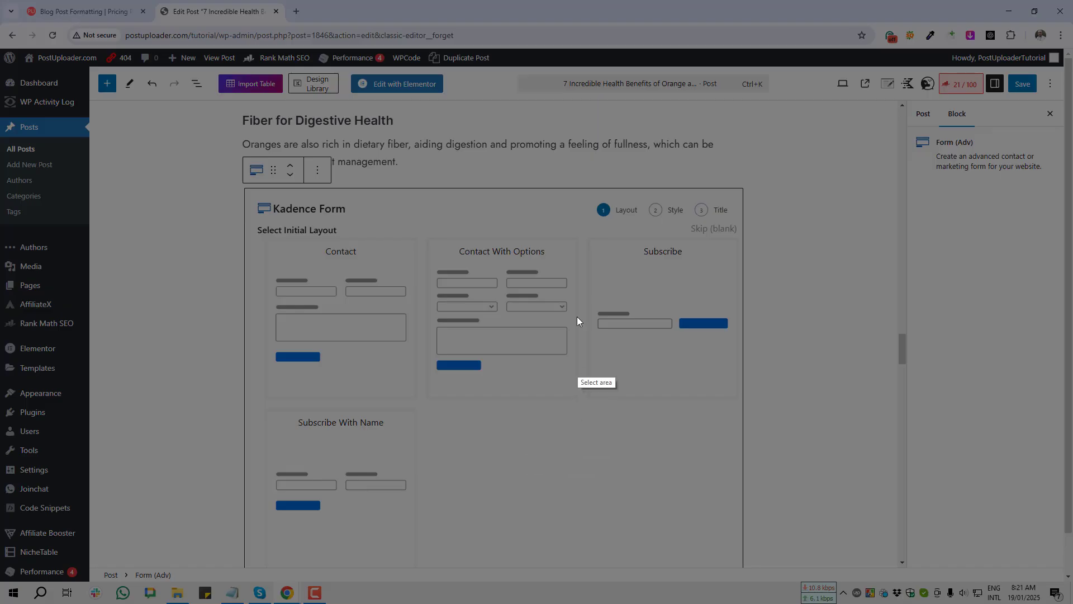
left_click_drag(582, 227, 742, 414)
key("Print")
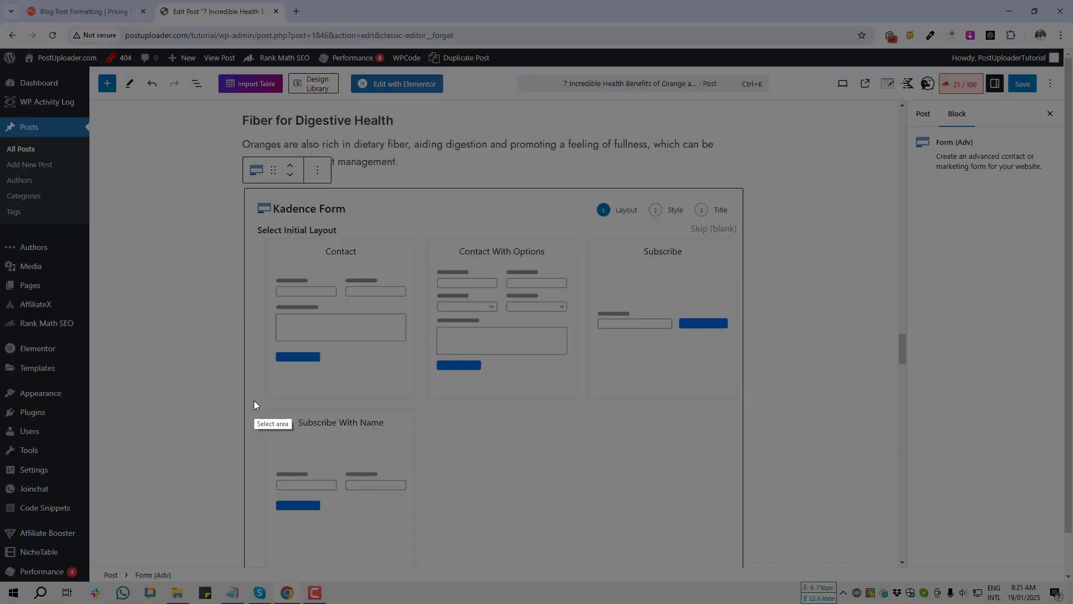
left_click_drag(253, 401, 447, 548)
left_click(440, 561)
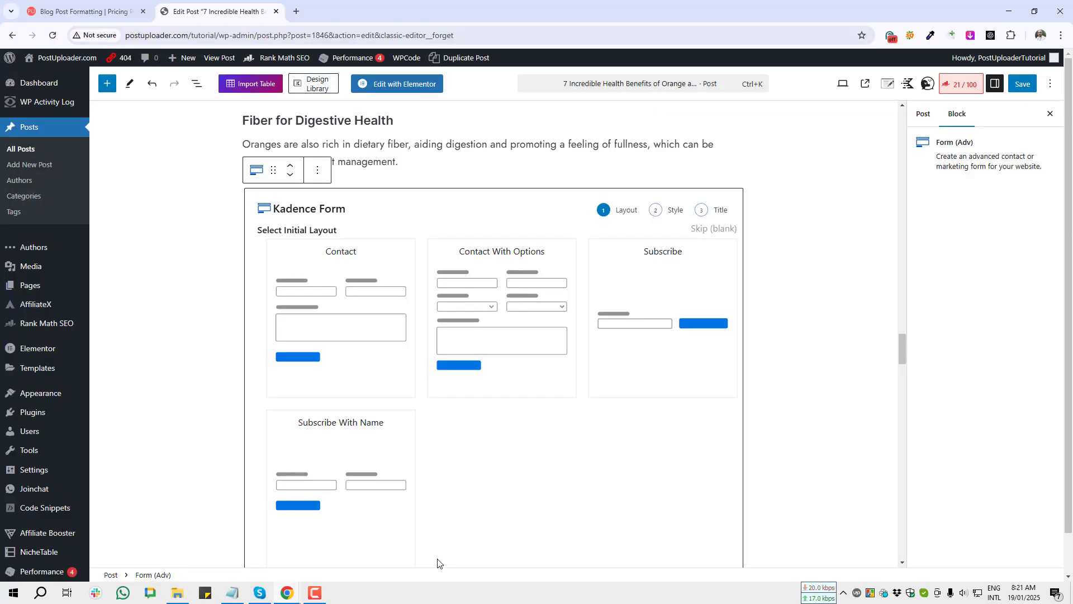
left_click(338, 467)
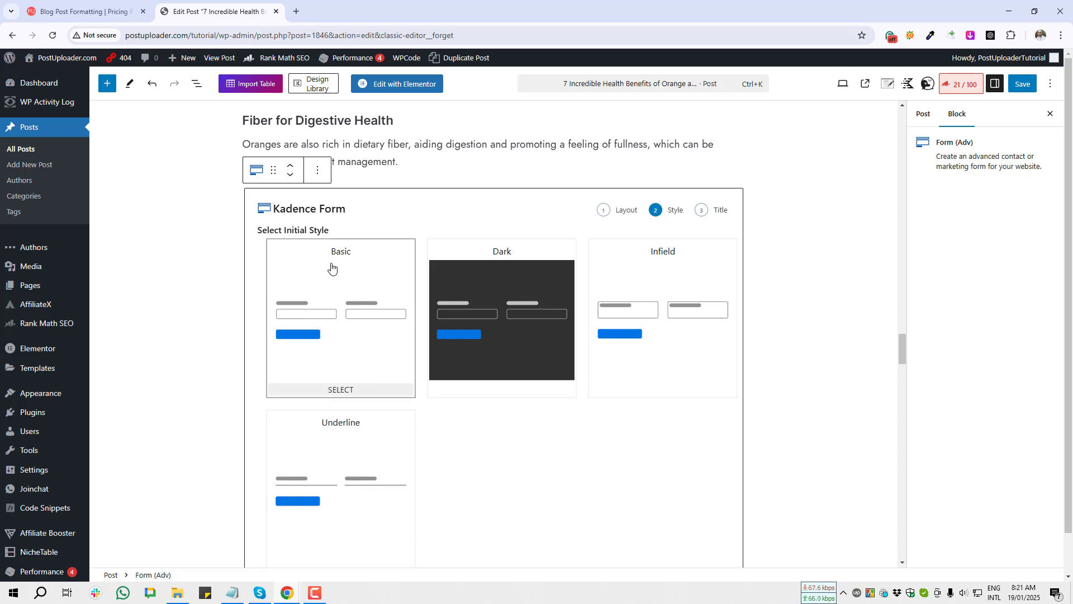
Step: Choose Basic as the initial style of the Kadence form
key("Print")
left_click_drag(316, 239, 699, 269)
key("ctrl+c")
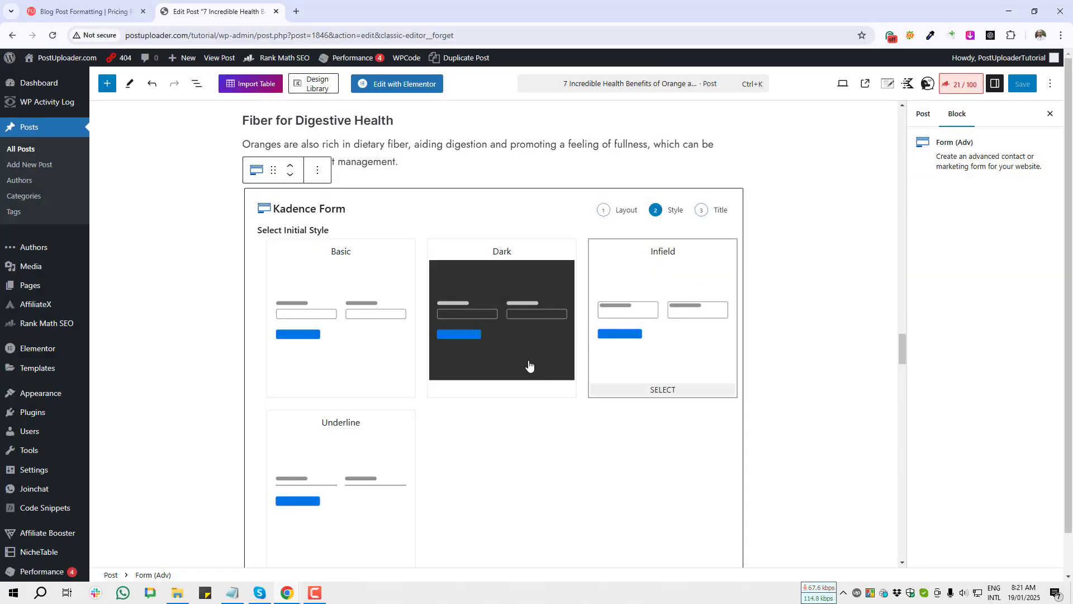
key("Print")
left_click_drag(306, 407, 384, 439)
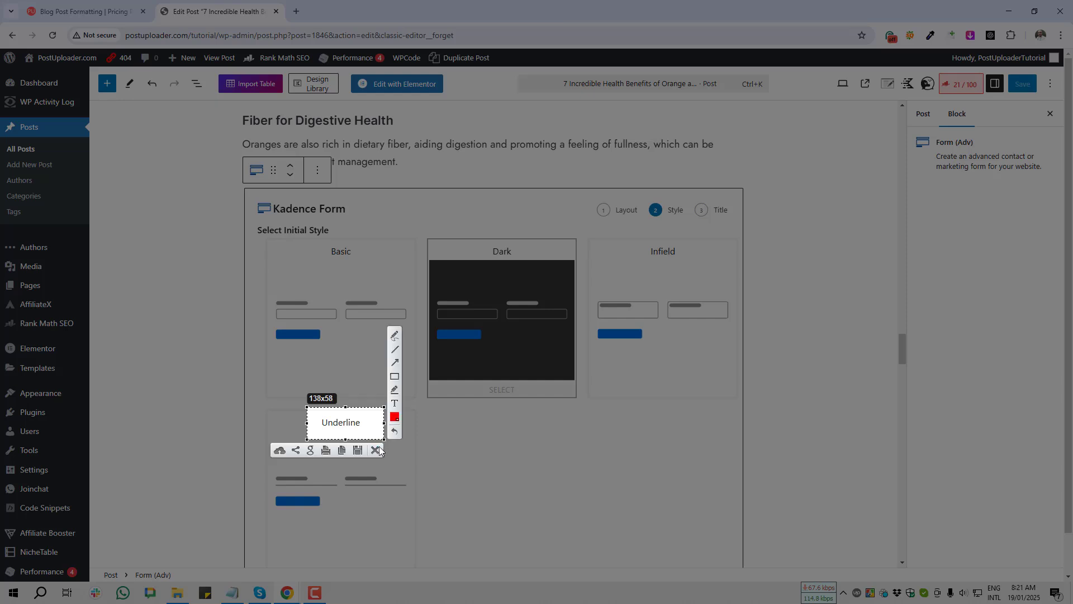
left_click(376, 450)
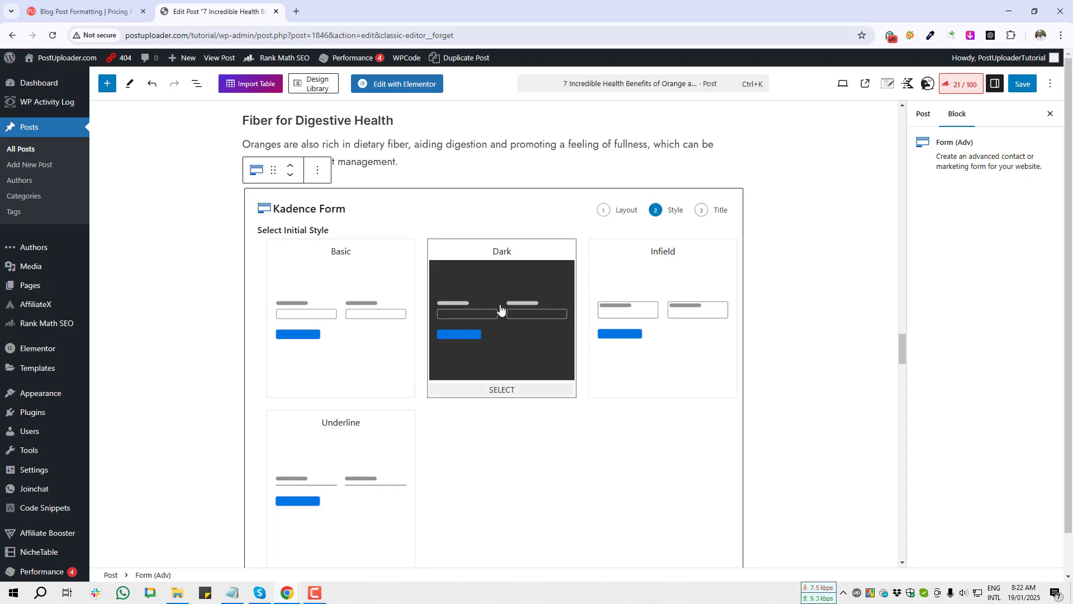
left_click(322, 273)
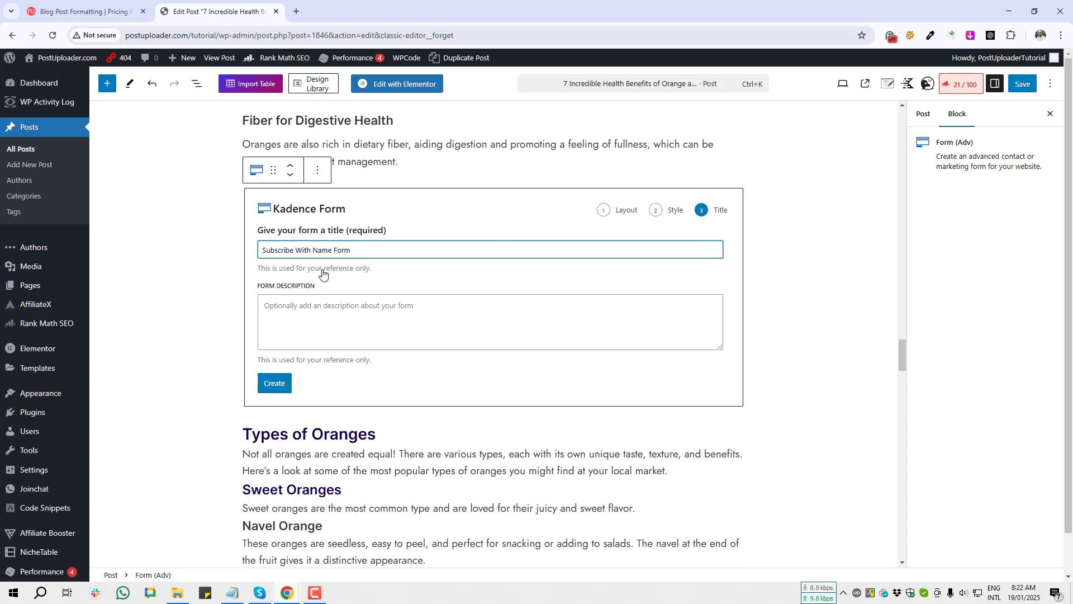
Step: Create the Kadence form with the title Subscribe With Name Form
left_click(280, 390)
key("Print")
left_click_drag(214, 178, 770, 283)
left_click(766, 302)
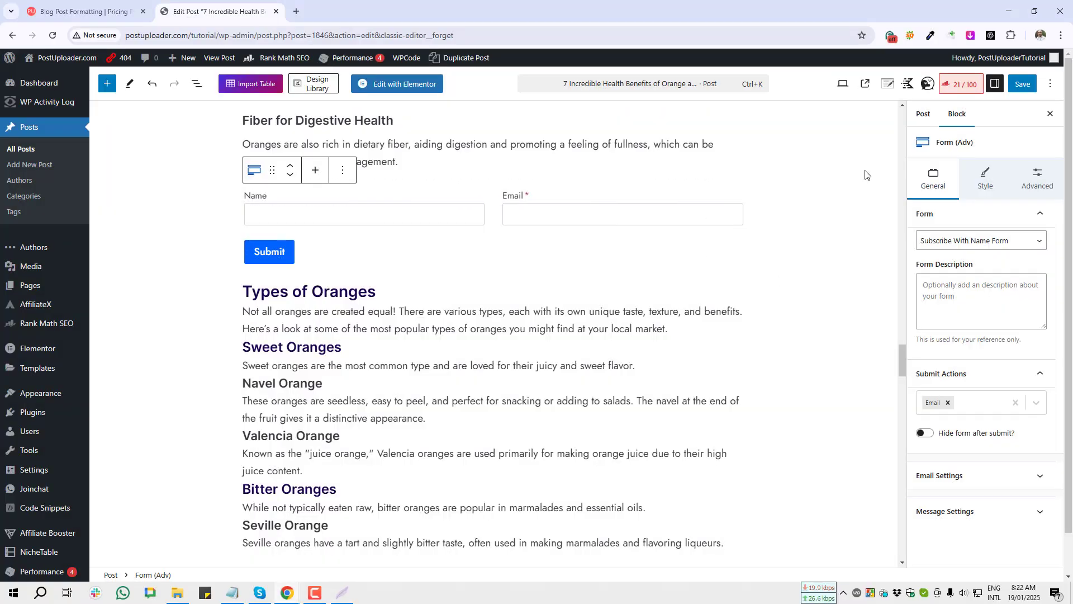
Step: Save the post and check the form's fields and Submit button on the published page in a new tab
left_click(1022, 84)
middle_click(101, 557)
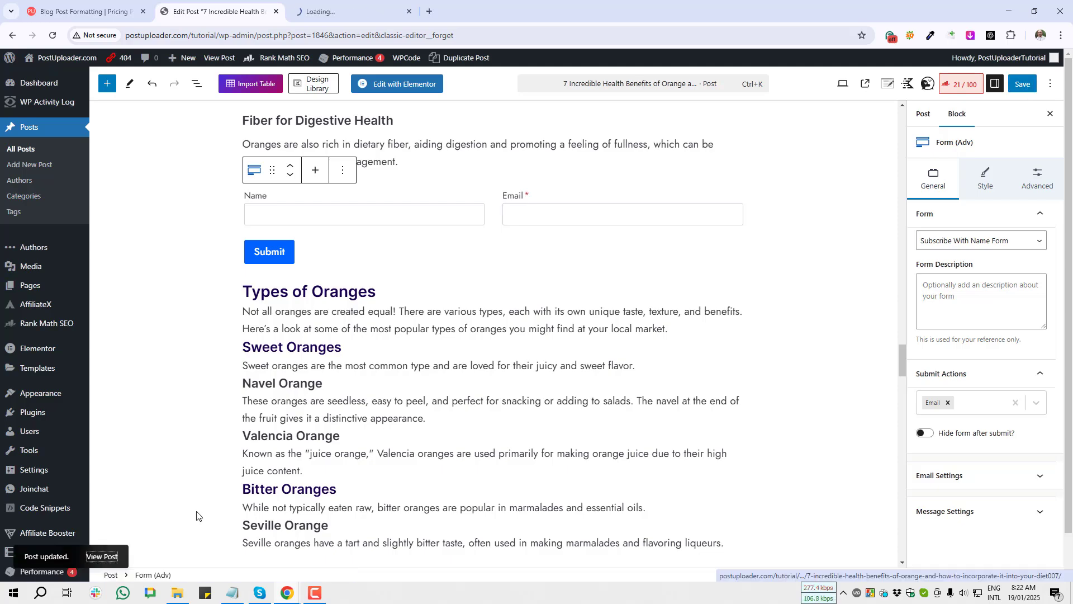
left_click(347, 11)
scroll(247, 347, "down", 15)
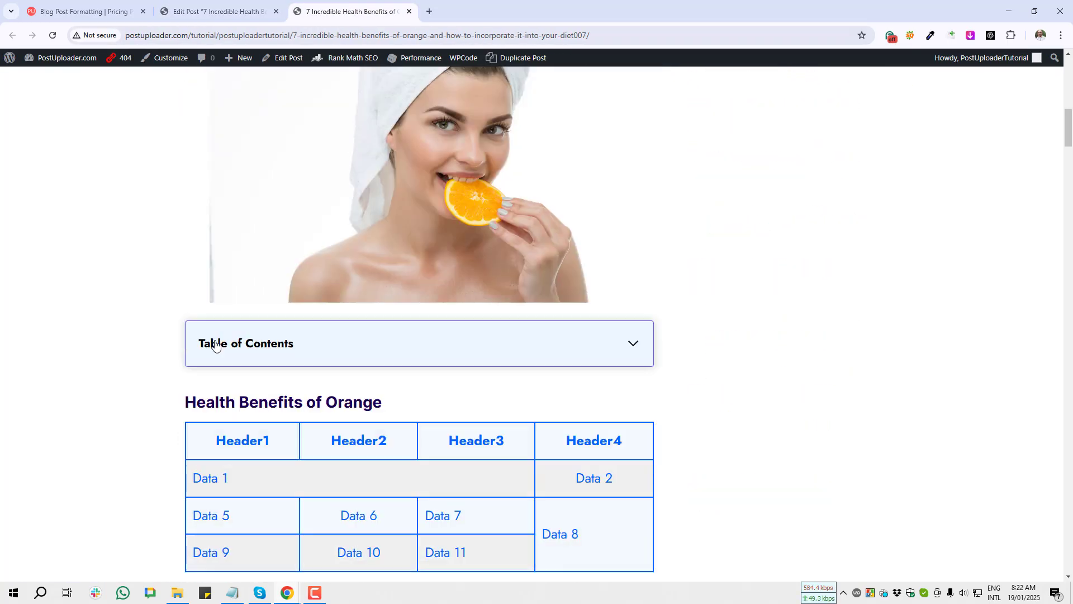
scroll(216, 345, "down", 15)
key("Print")
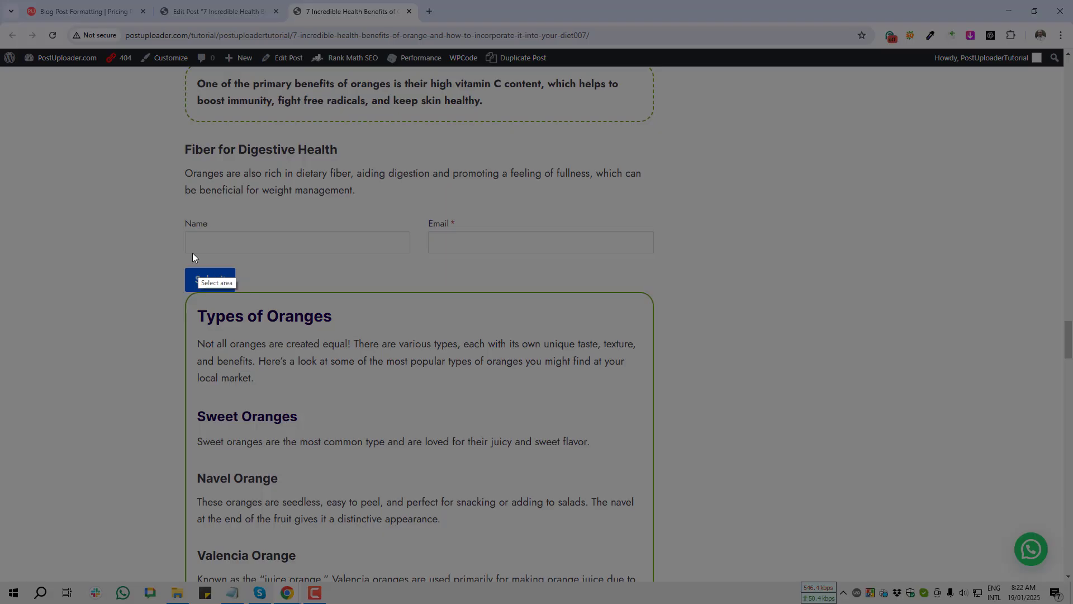
left_click_drag(161, 203, 663, 293)
right_click(679, 294)
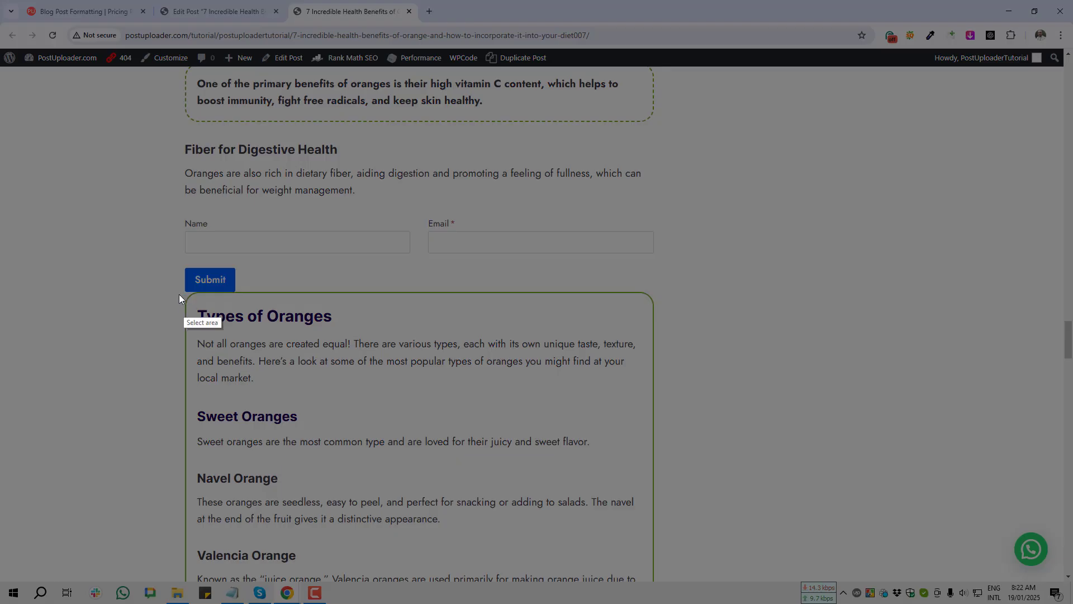
left_click_drag(162, 257, 264, 324)
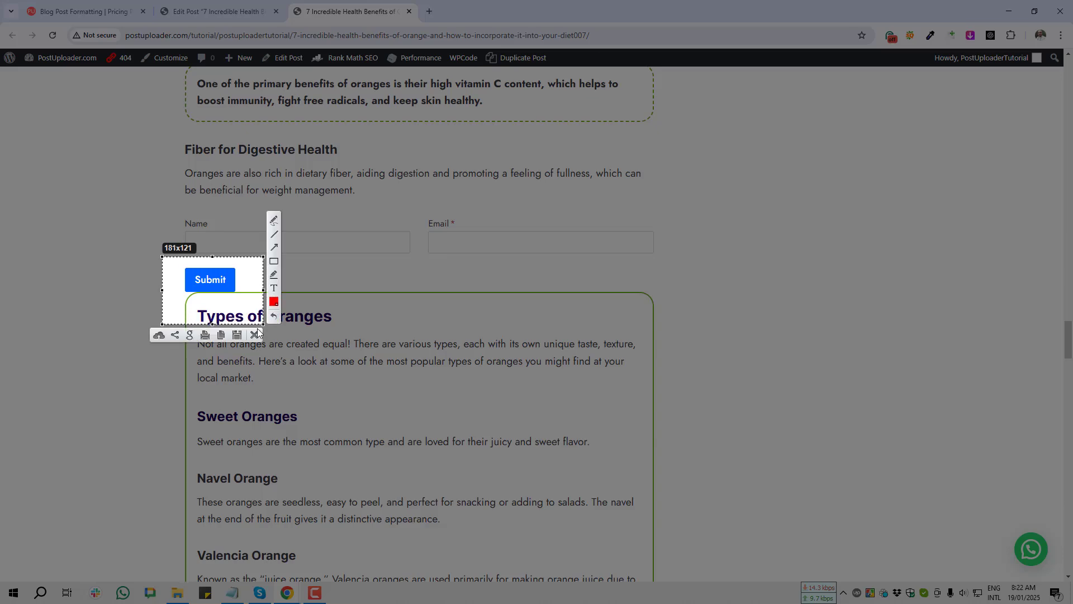
left_click(254, 336)
Step: Return to the post editor, add an empty paragraph between the form and the "Types of Oranges" heading, and save the post
left_click(218, 12)
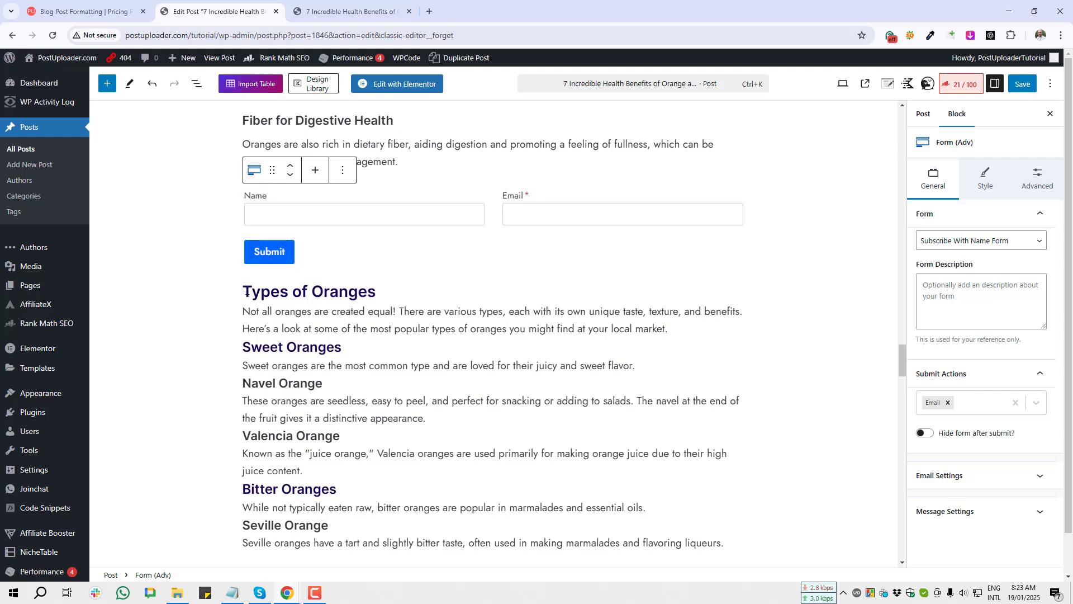
left_click(244, 288)
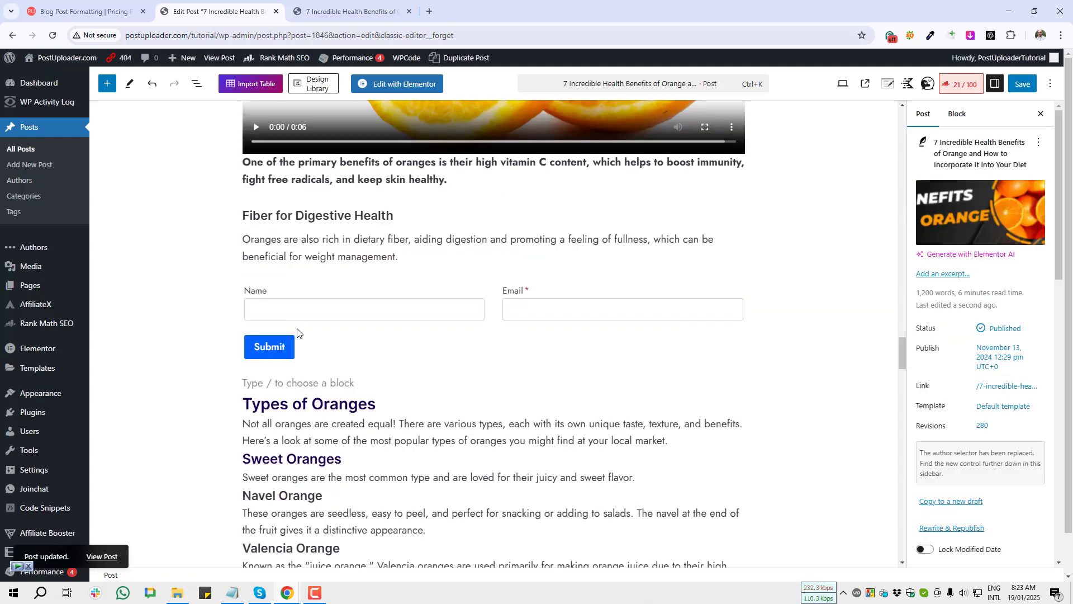
Step: Select the Name text field inside the form so its block settings are open
left_click(380, 310)
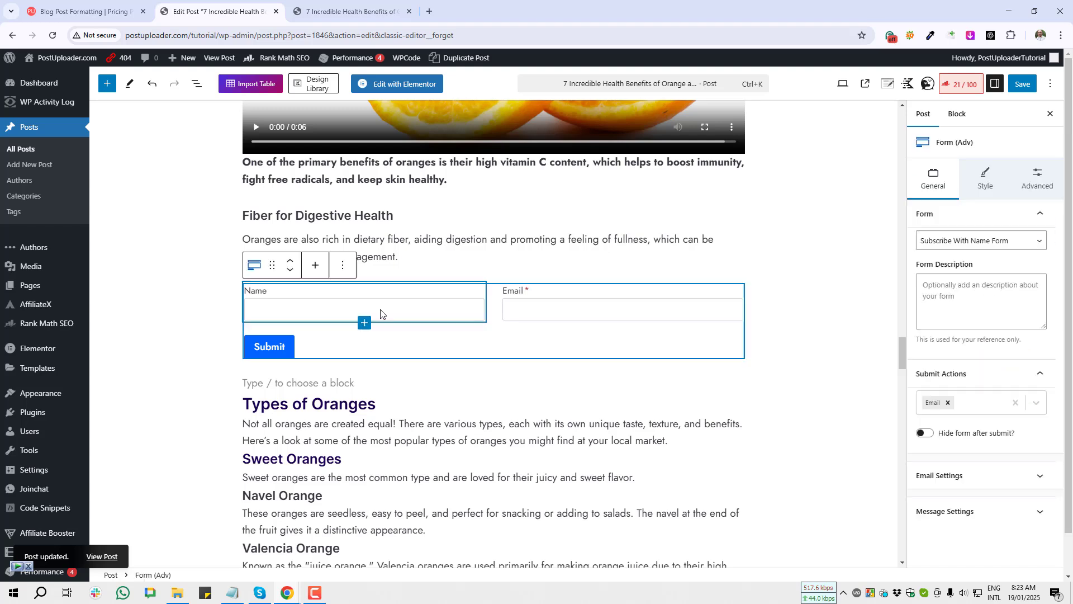
left_click(166, 325)
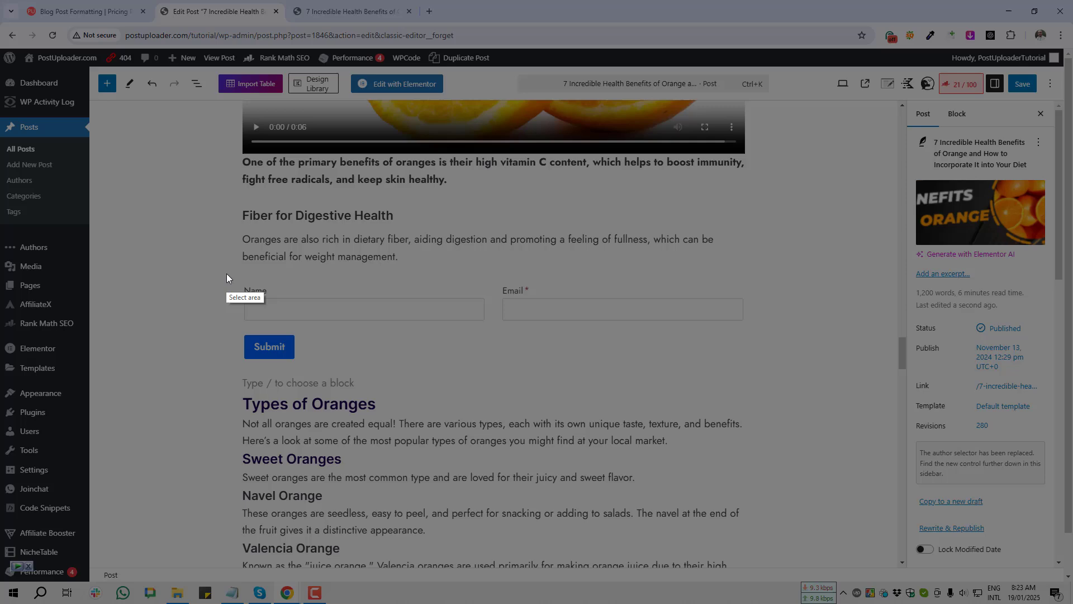
left_click(334, 309)
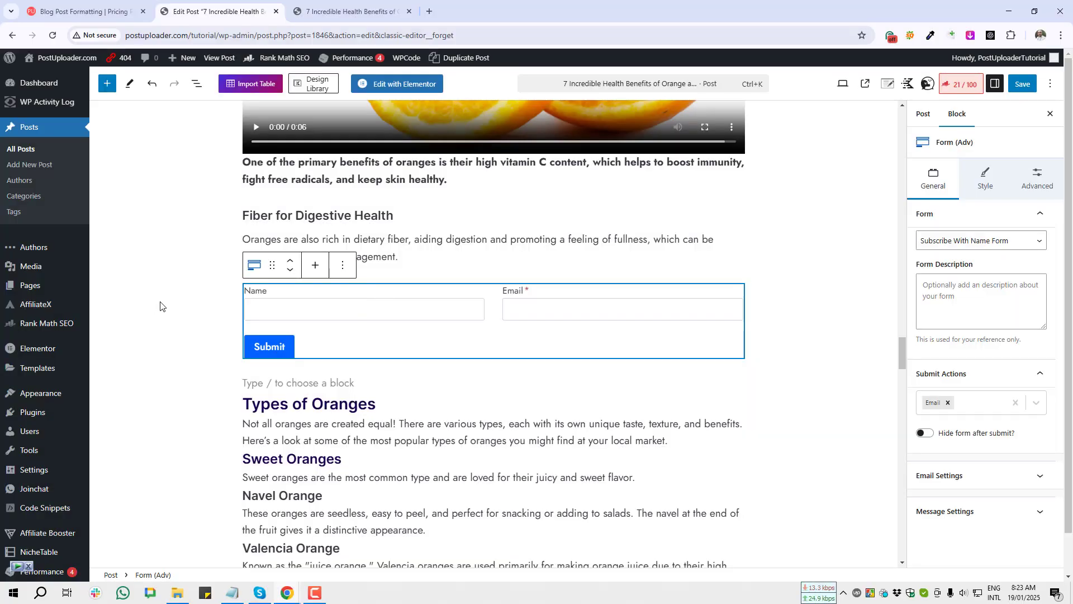
left_click(223, 305)
left_click(313, 309)
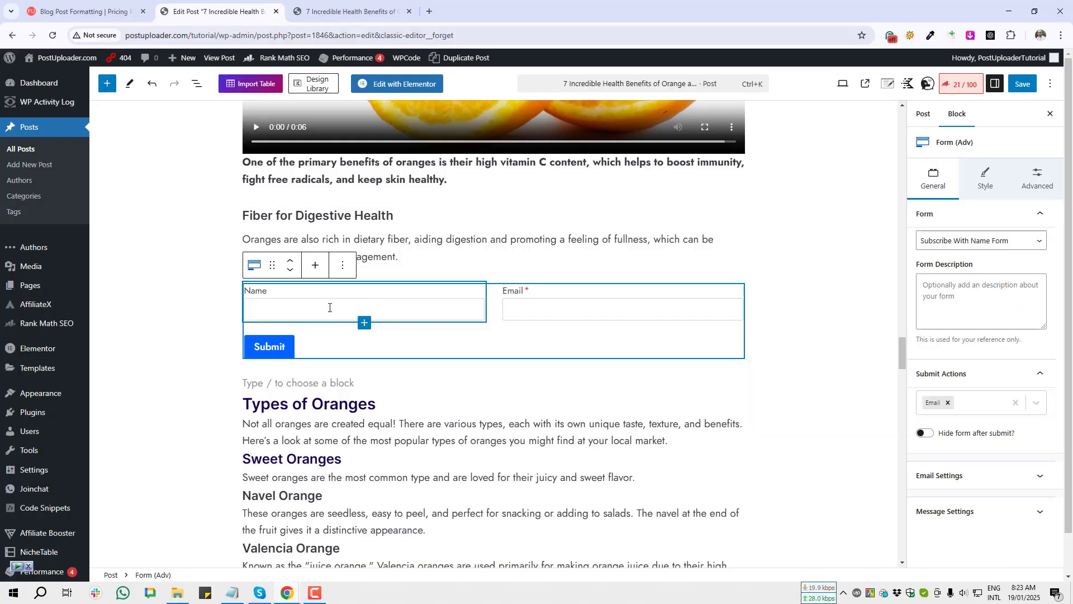
left_click(326, 309)
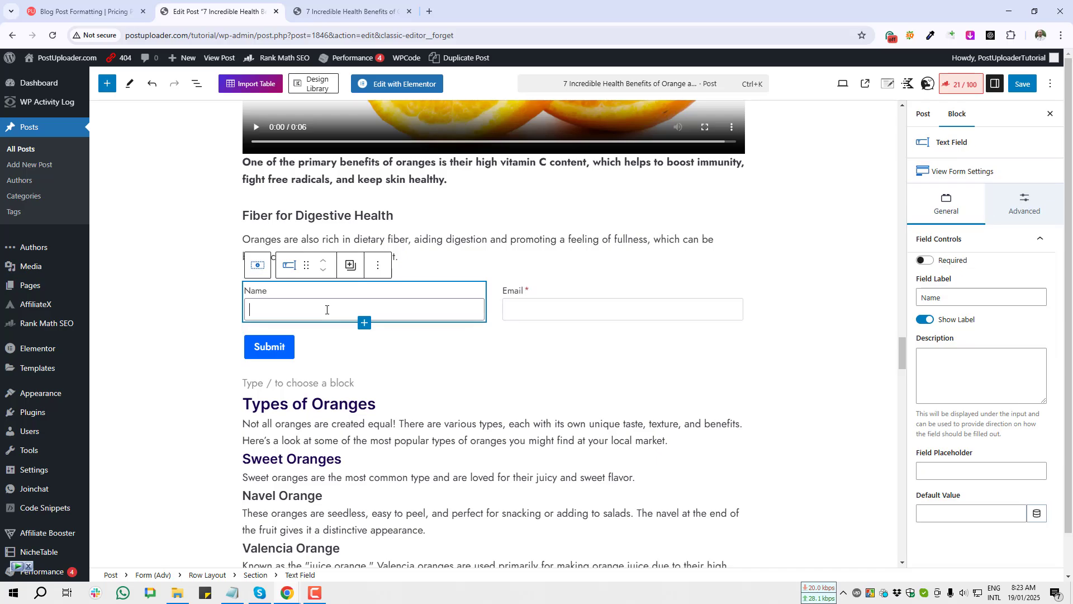
Step: Examine the Name field's link to the form settings, its General settings and the Required option under Field Controls
key("Print")
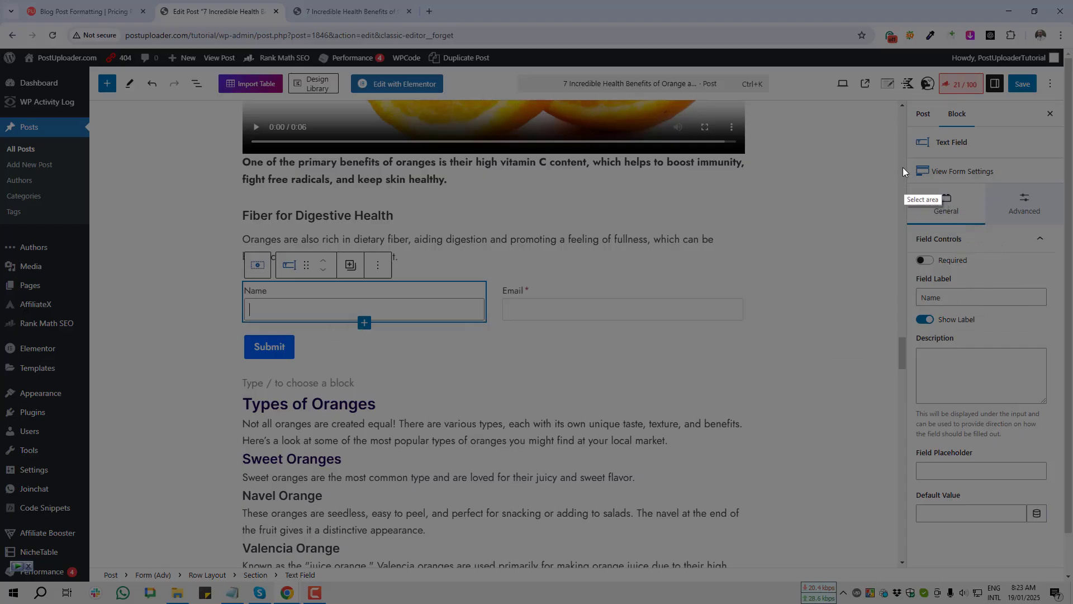
mouse_move(905, 164)
left_mouse_down()
mouse_move(968, 215)
mouse_move(1051, 349)
mouse_move(1065, 456)
mouse_move(973, 240)
left_mouse_up()
key("Print")
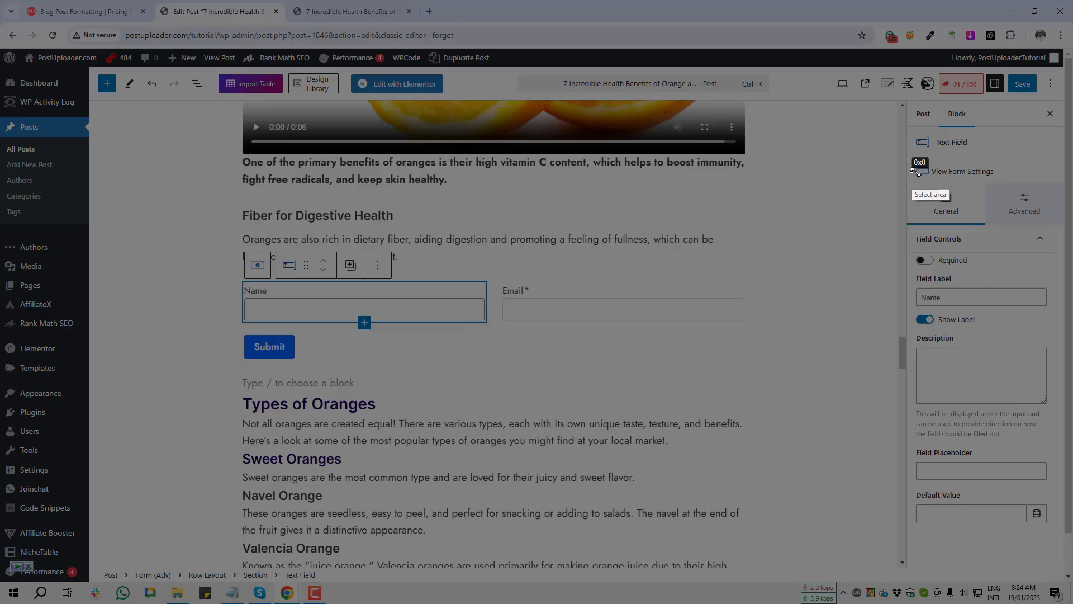
left_click_drag(911, 171, 983, 231)
key("Print")
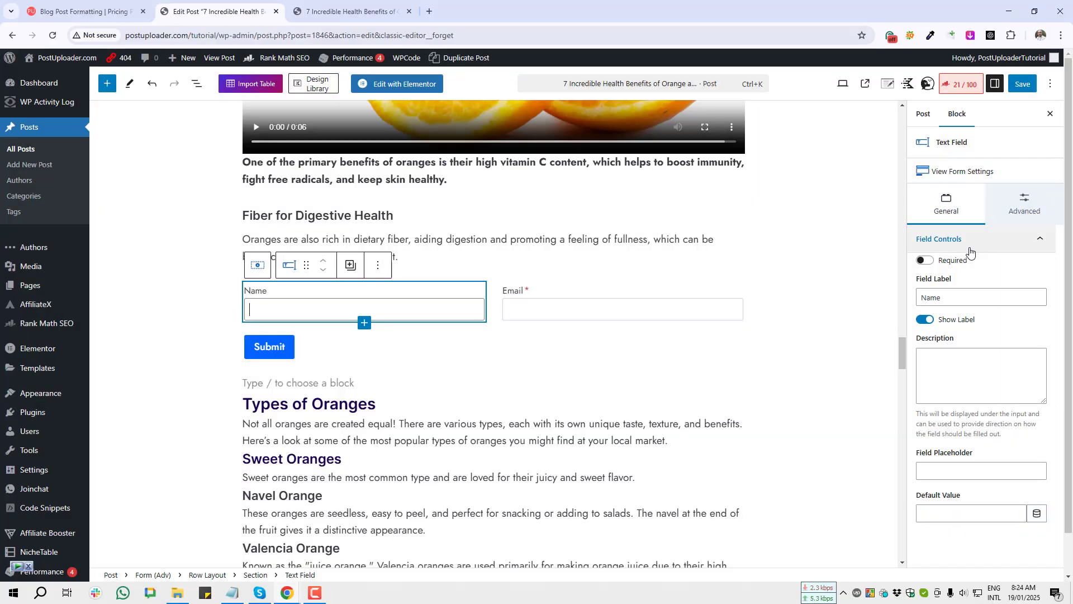
mouse_move(912, 230)
left_mouse_down()
mouse_move(986, 250)
mouse_move(990, 278)
left_mouse_up()
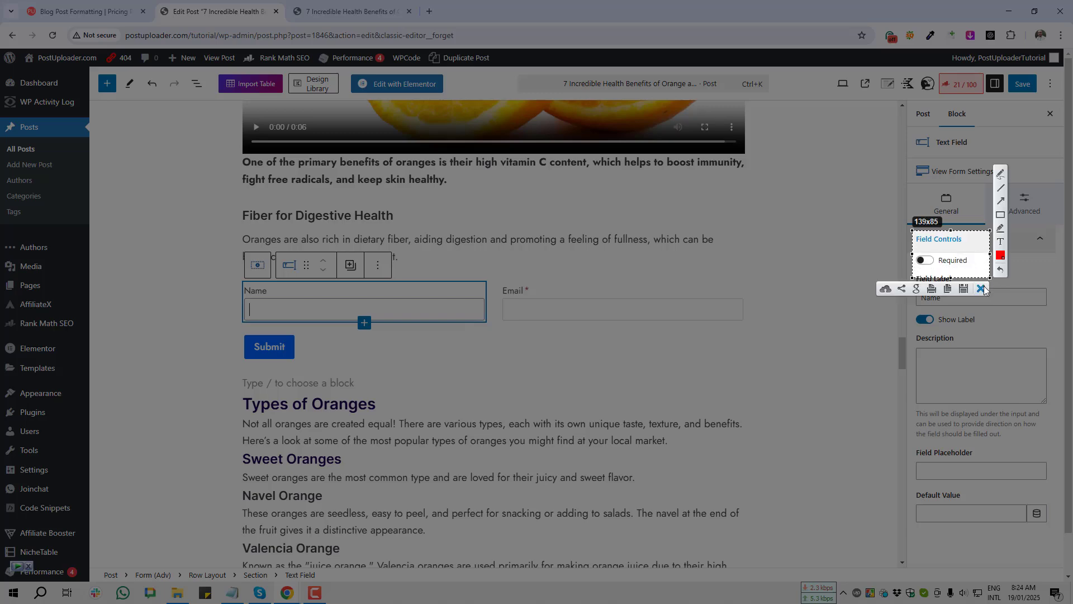
left_click(982, 288)
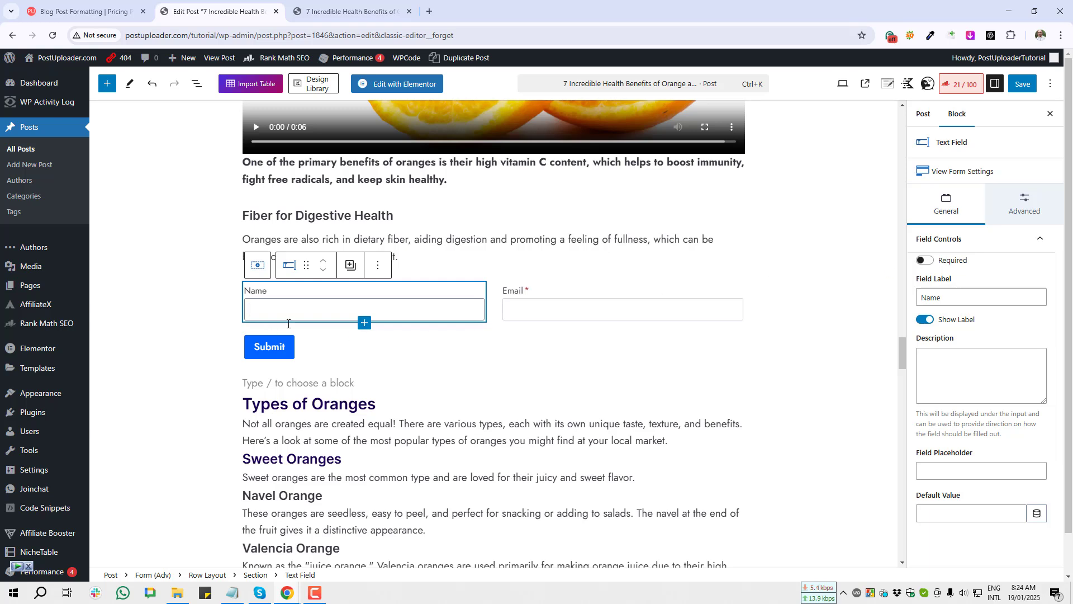
Step: Make the Name field required and set its field label to "Write Your Name"
left_click(926, 261)
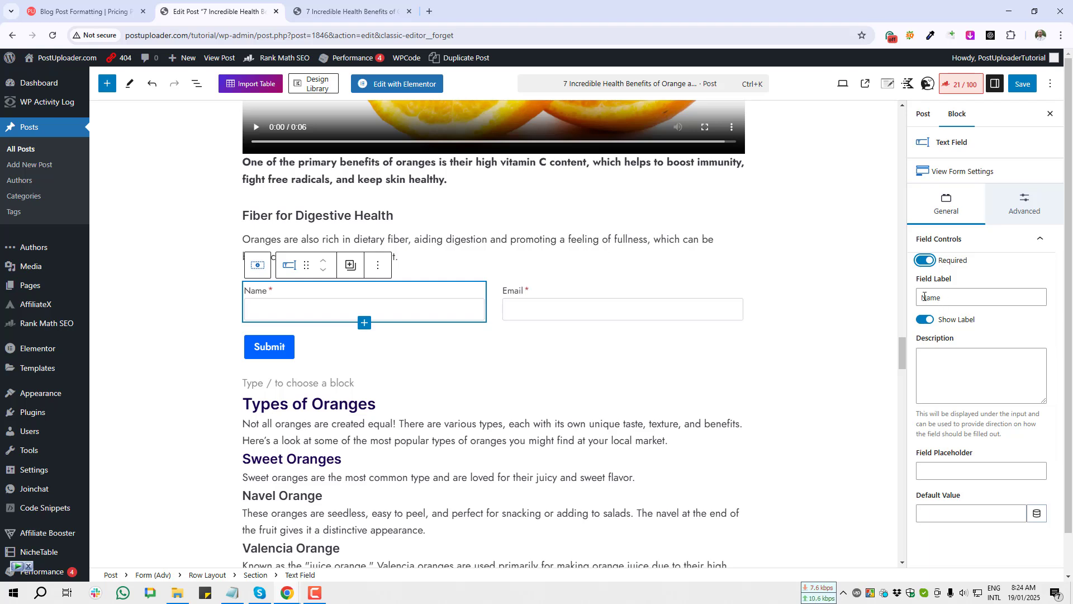
left_click(920, 298)
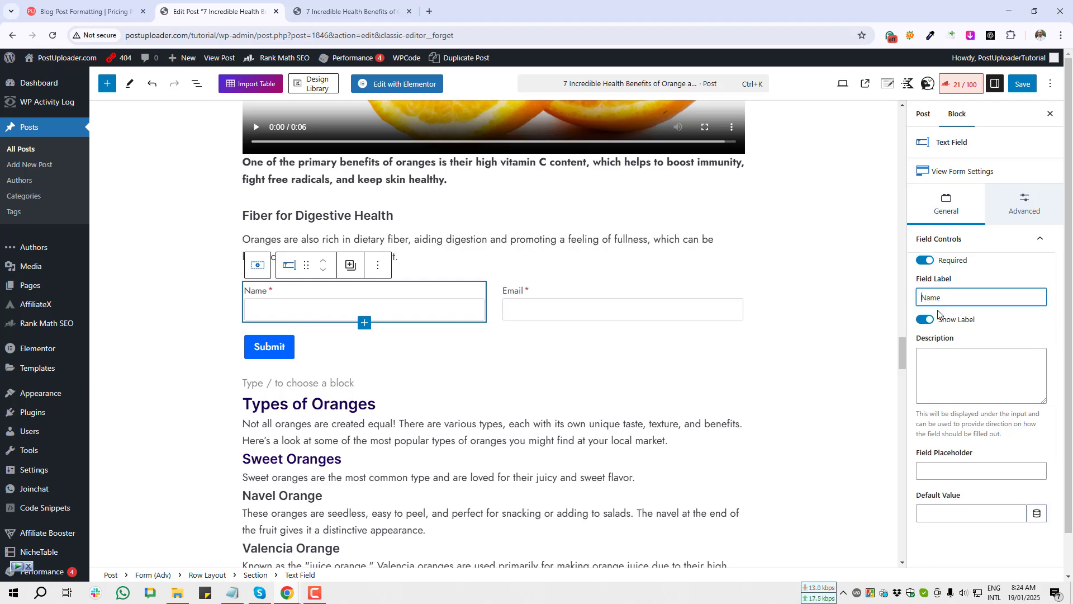
type("Write your")
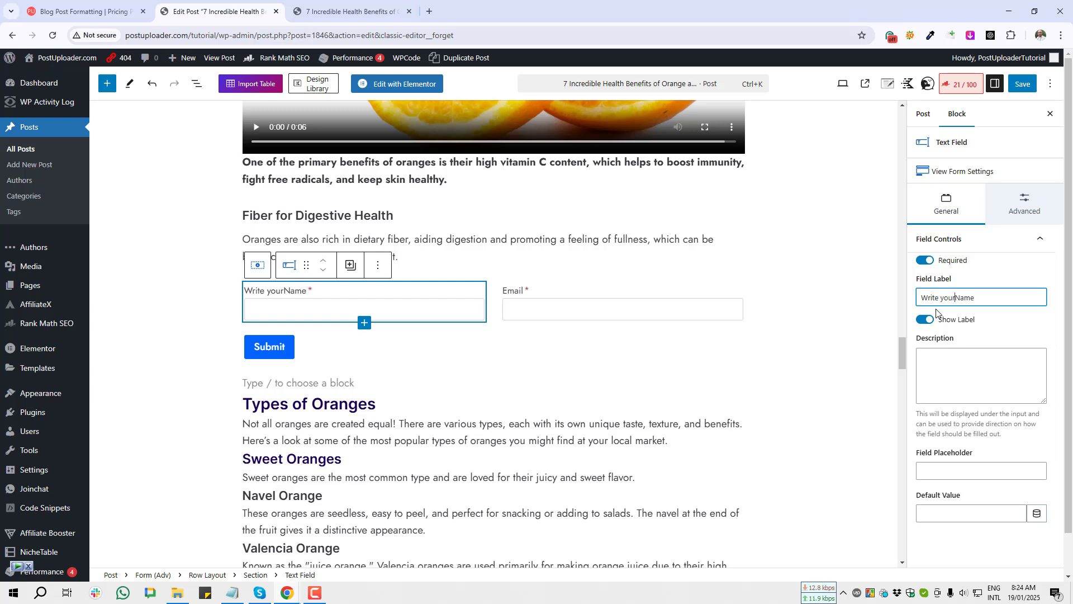
key("BackSpace")
key("BackSpace")
key("BackSpace")
key("BackSpace")
type("Your")
key("Print")
left_click_drag(232, 274, 325, 298)
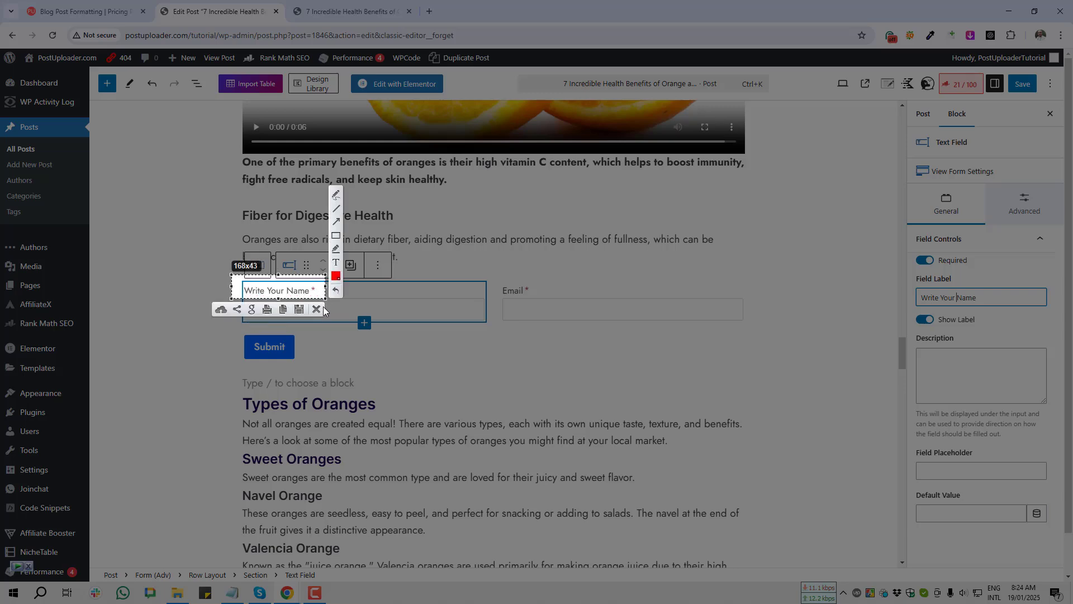
left_click(316, 309)
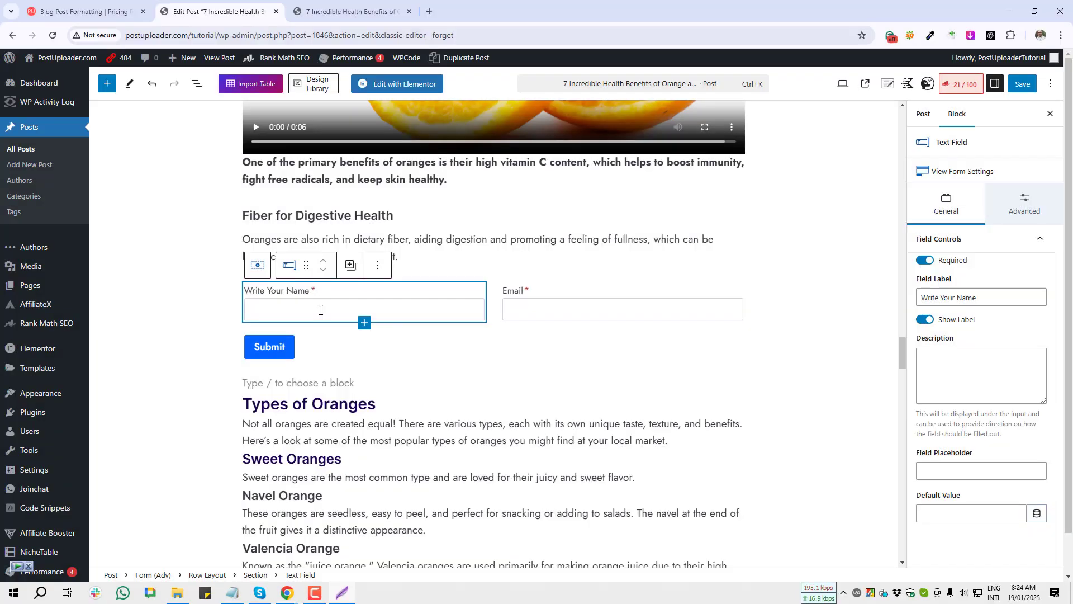
Step: Try "This is your name" as the name field's description, compare it with the form preview, and clear it again
left_click(941, 370)
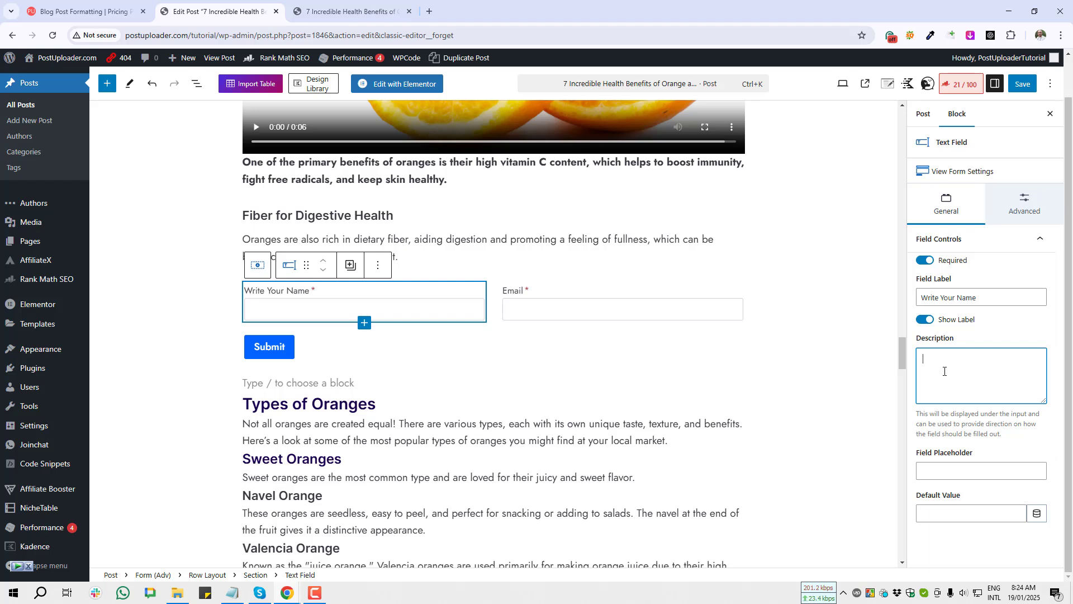
type("This is your name")
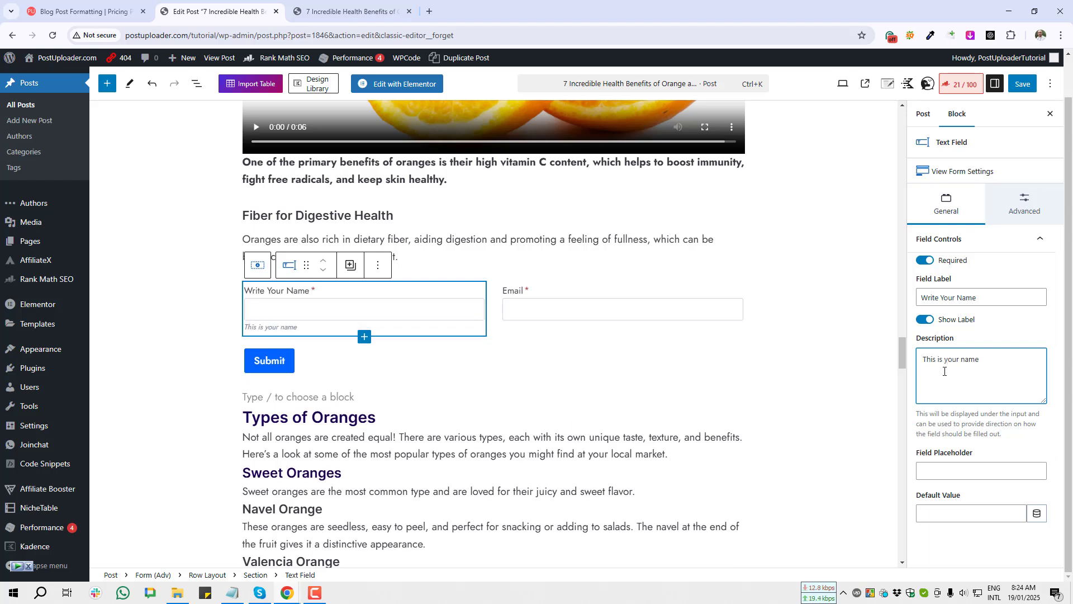
key("Print")
left_click_drag(916, 345, 1018, 383)
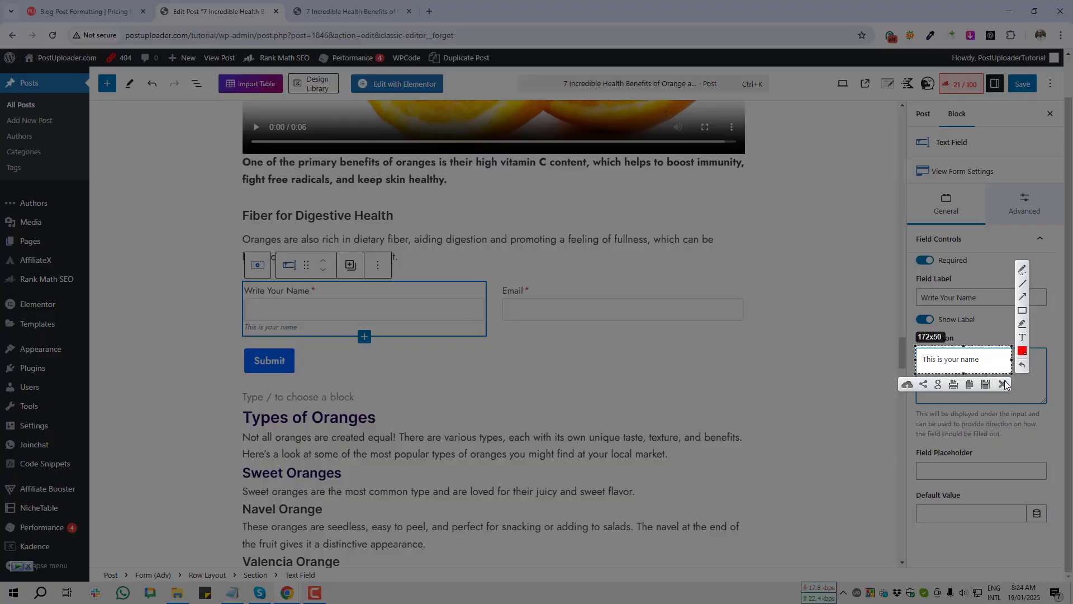
left_click(1005, 386)
key("Print")
left_click_drag(231, 318, 332, 340)
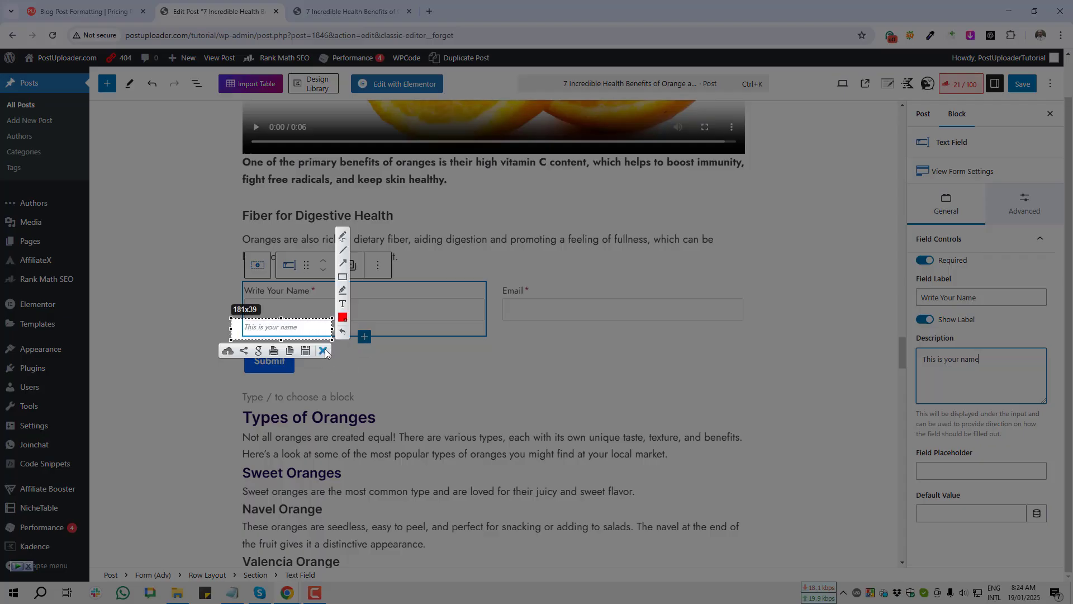
triple_click(952, 359)
key("BackSpace")
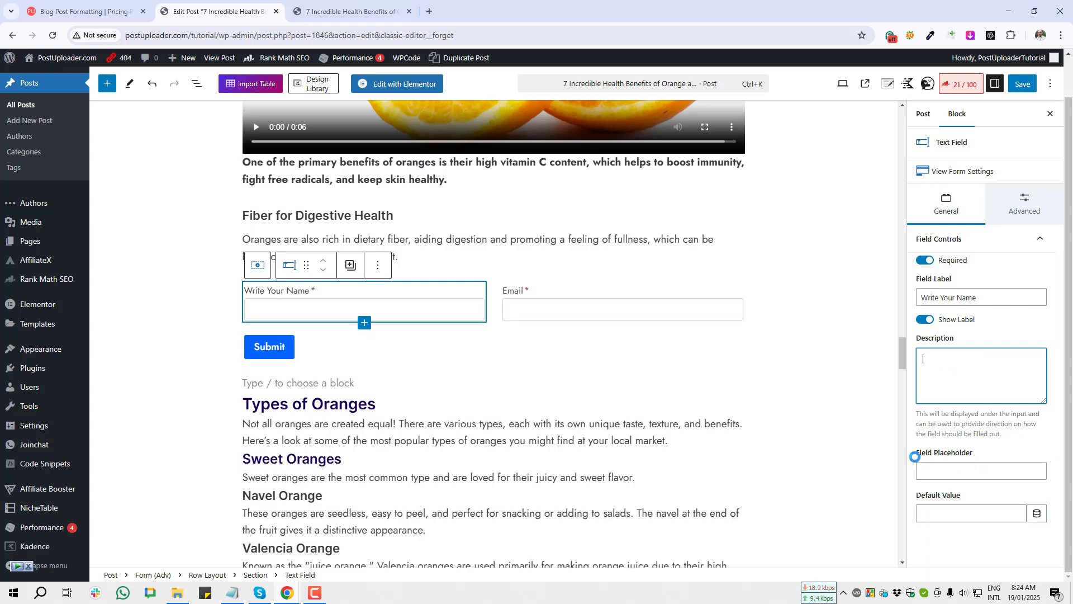
Step: Set the name field's placeholder to "Your Name" and check it against the input in the form preview
key("Print")
left_click_drag(966, 457, 982, 459)
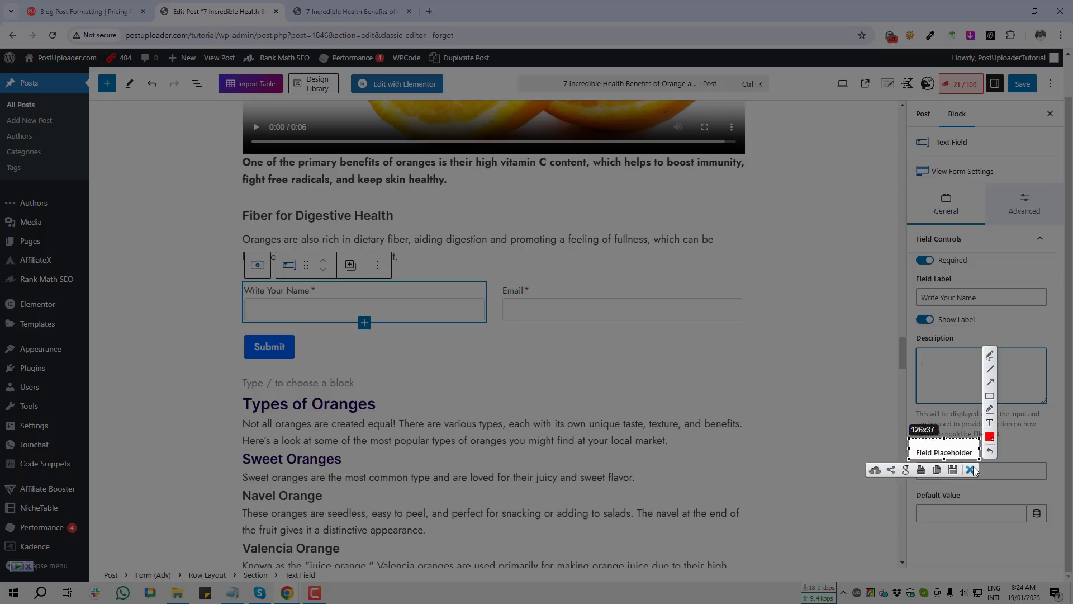
key("ctrl+c")
left_click(955, 471)
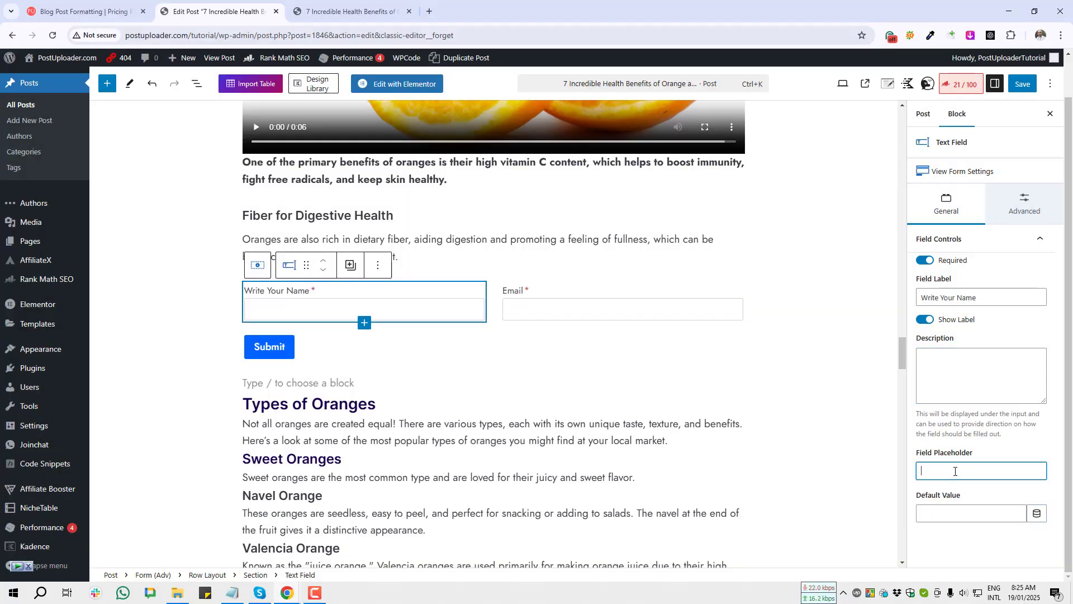
type("Your Name")
key("Print")
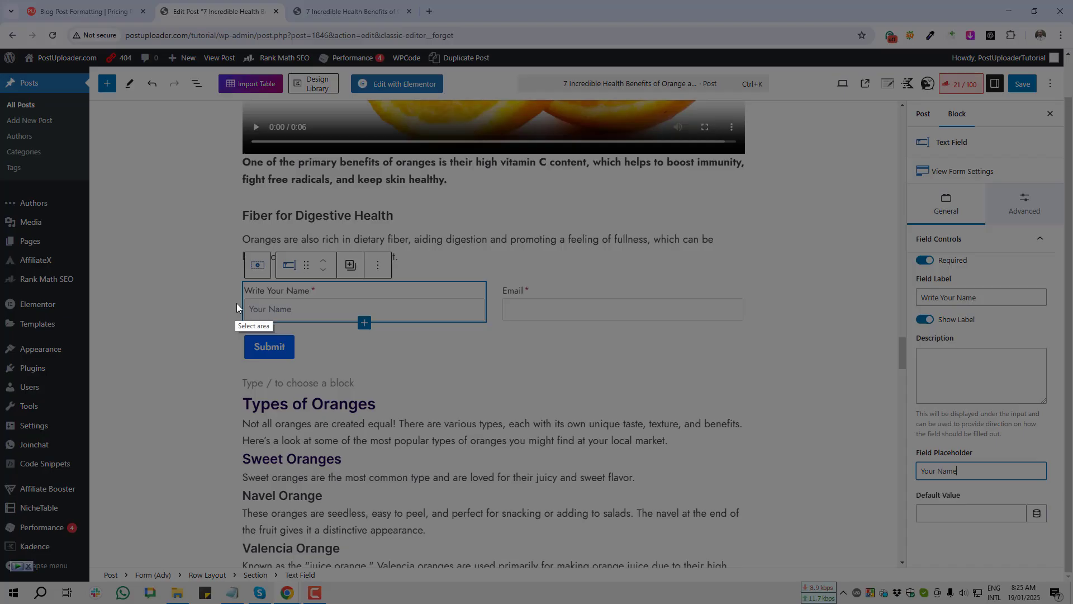
left_click_drag(240, 296, 311, 321)
left_click(307, 334)
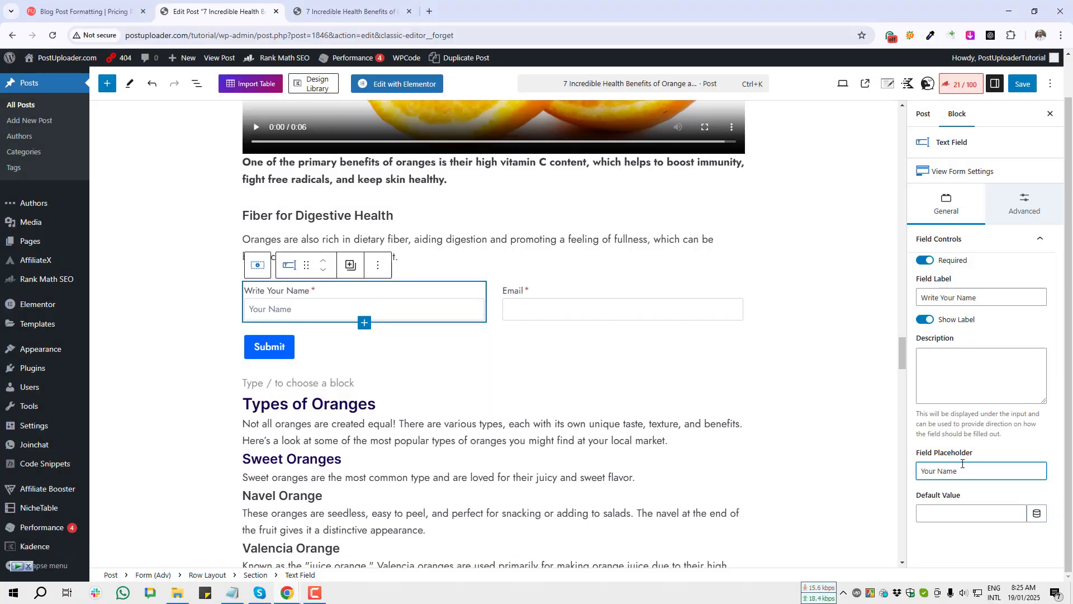
key("Print")
left_click_drag(909, 456, 964, 485)
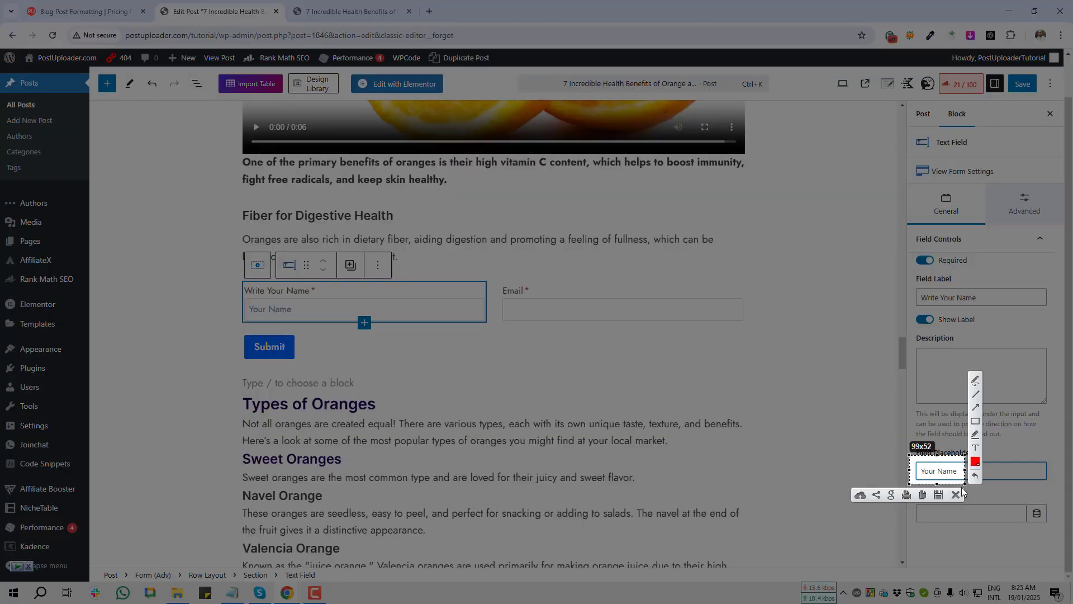
left_click(956, 496)
key("Print")
left_click_drag(244, 297, 310, 323)
left_click(308, 334)
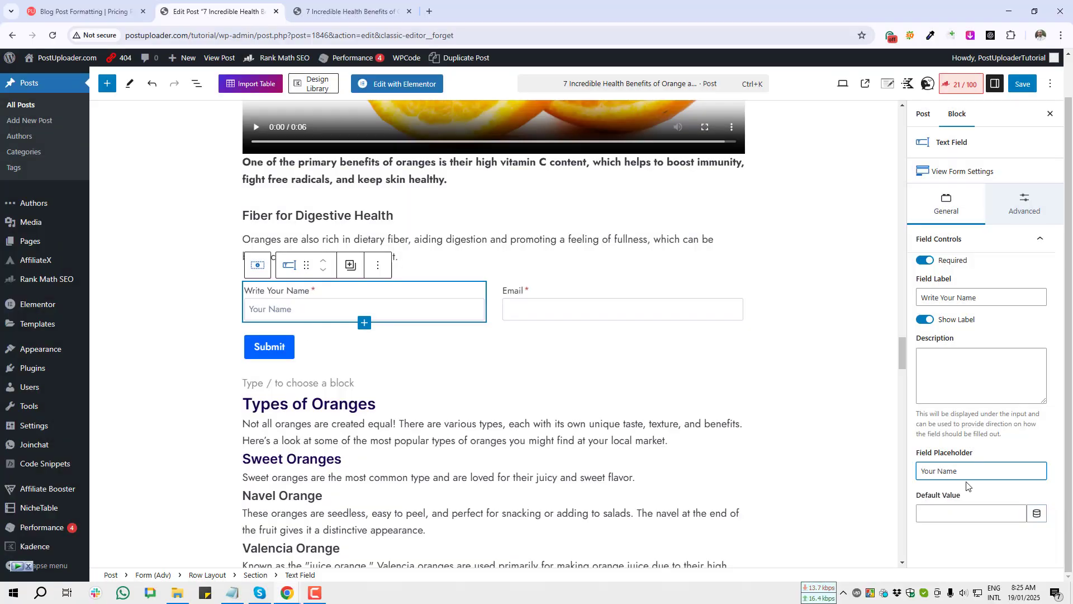
Step: Try "Mr./Mrs." as the name field's default value, compare it with the form preview, and clear it again
left_click(963, 514)
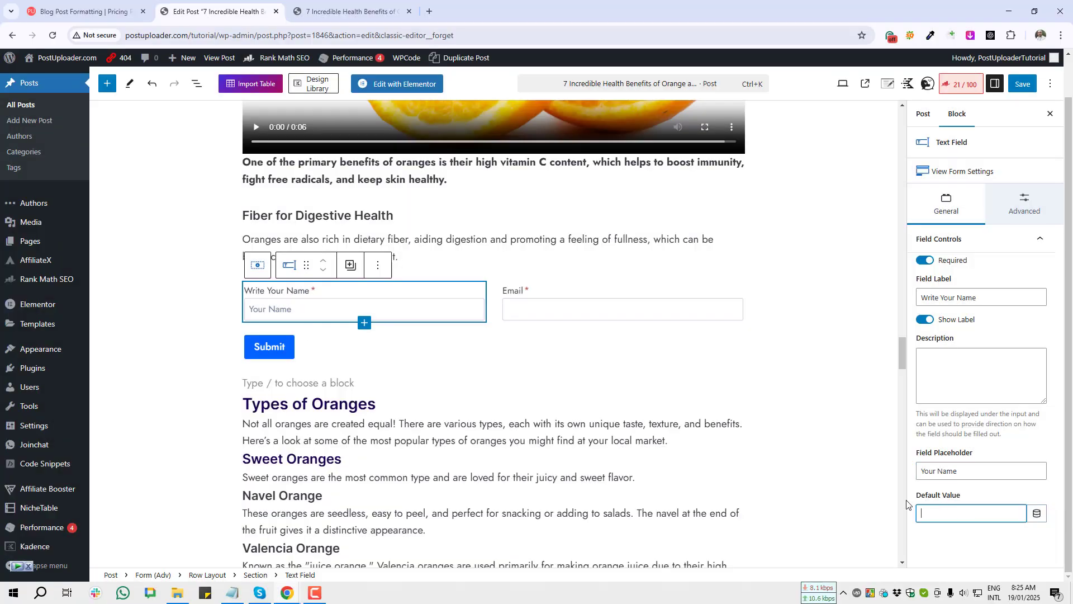
key("Print")
left_click_drag(909, 486, 982, 503)
left_click(974, 515)
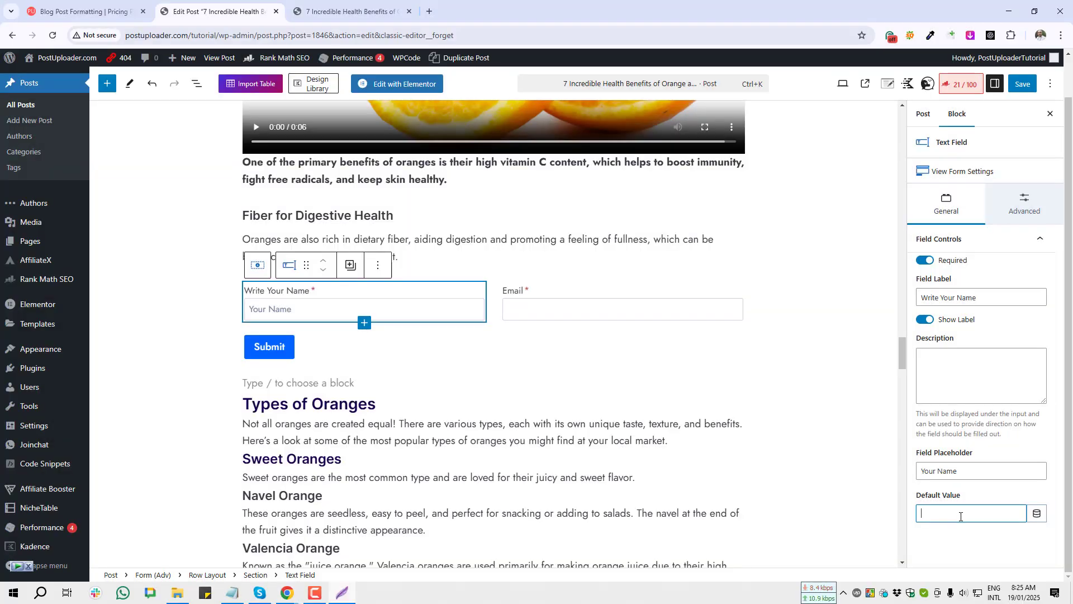
type("Mr./Mrs.")
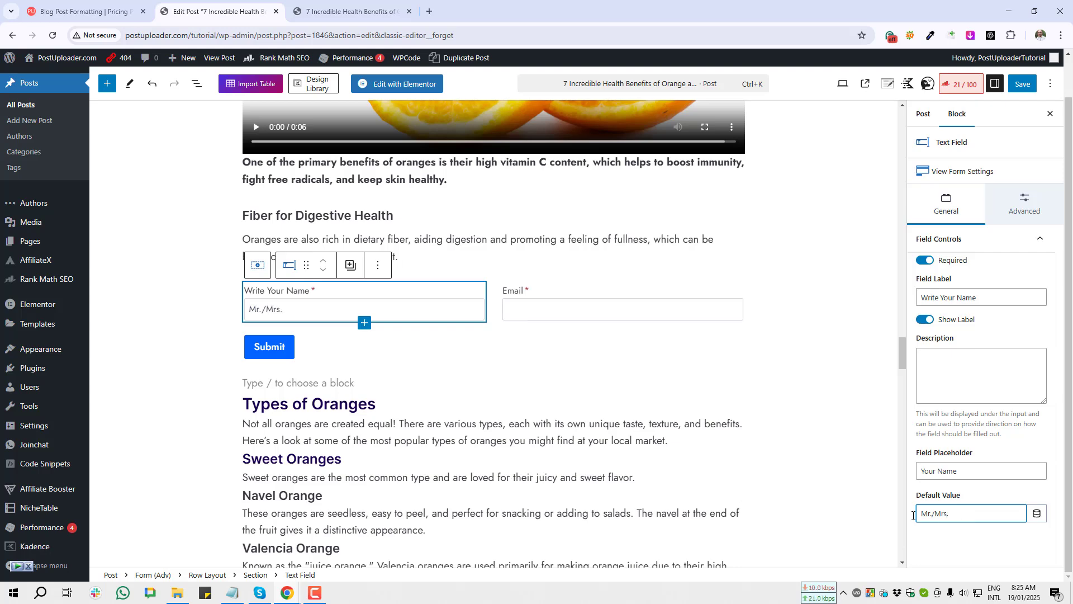
key("Print")
left_click_drag(239, 294, 298, 319)
left_click(291, 329)
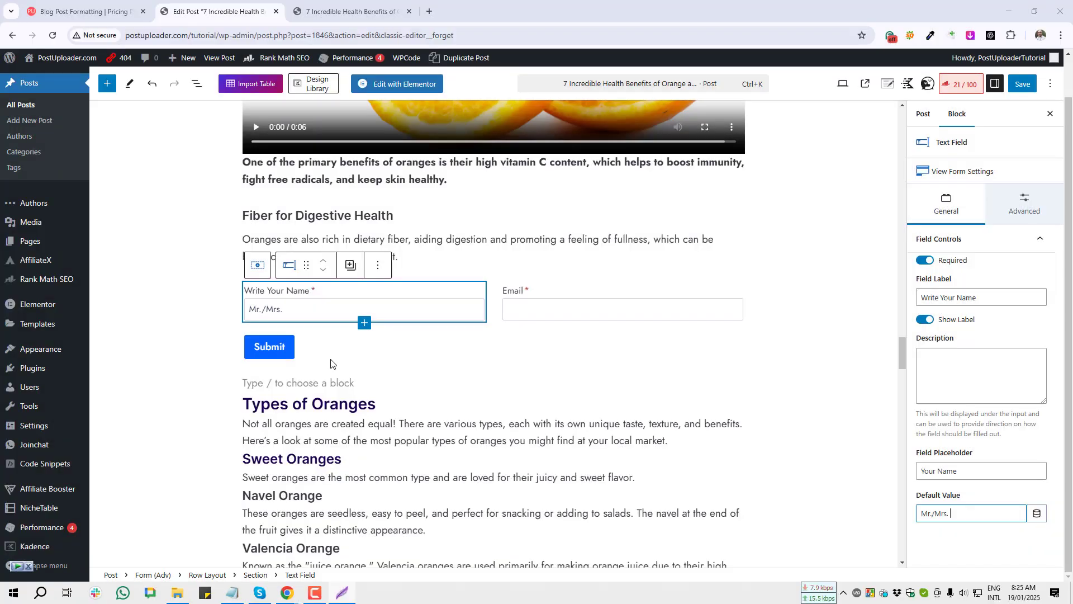
triple_click(935, 512)
key("BackSpace")
Step: Clear the placeholder text of the name field
triple_click(945, 469)
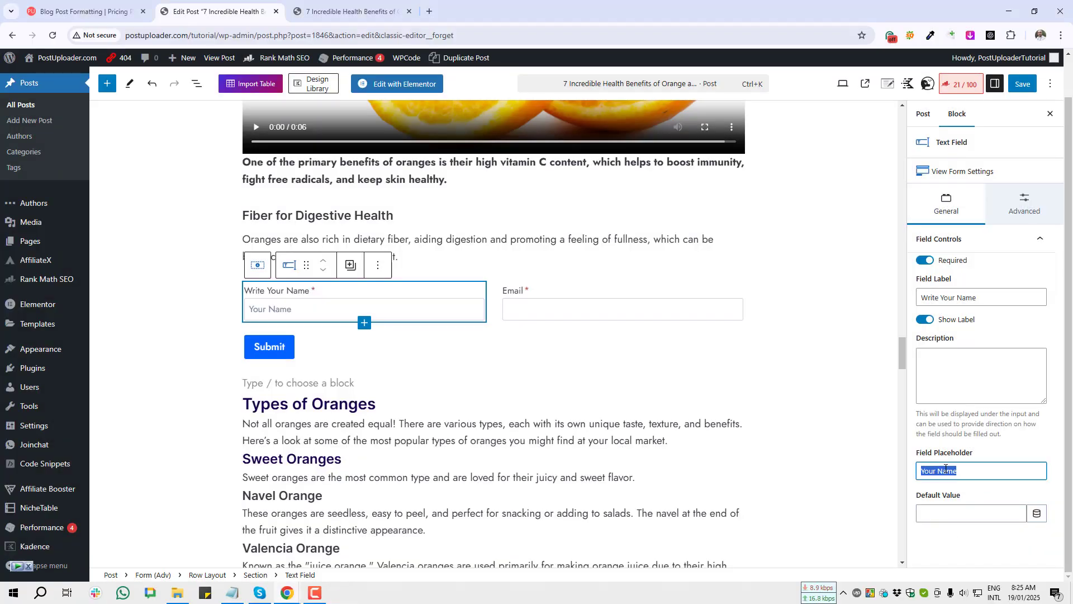
key("BackSpace")
left_click(939, 541)
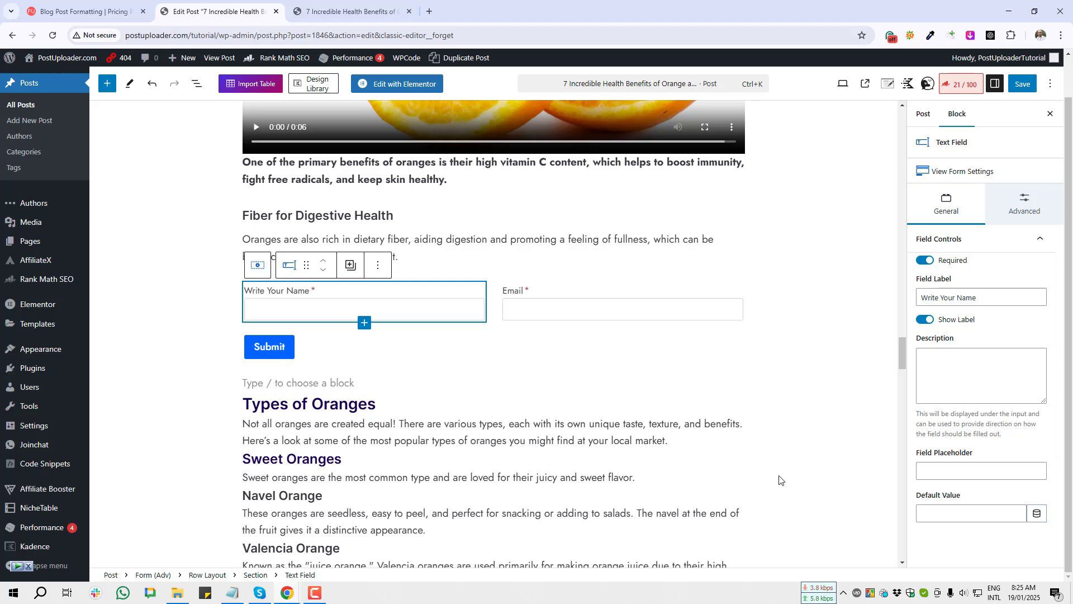
Step: Select the Email field and examine its Field Controls, comparing them with the name field in the form
left_click(542, 308)
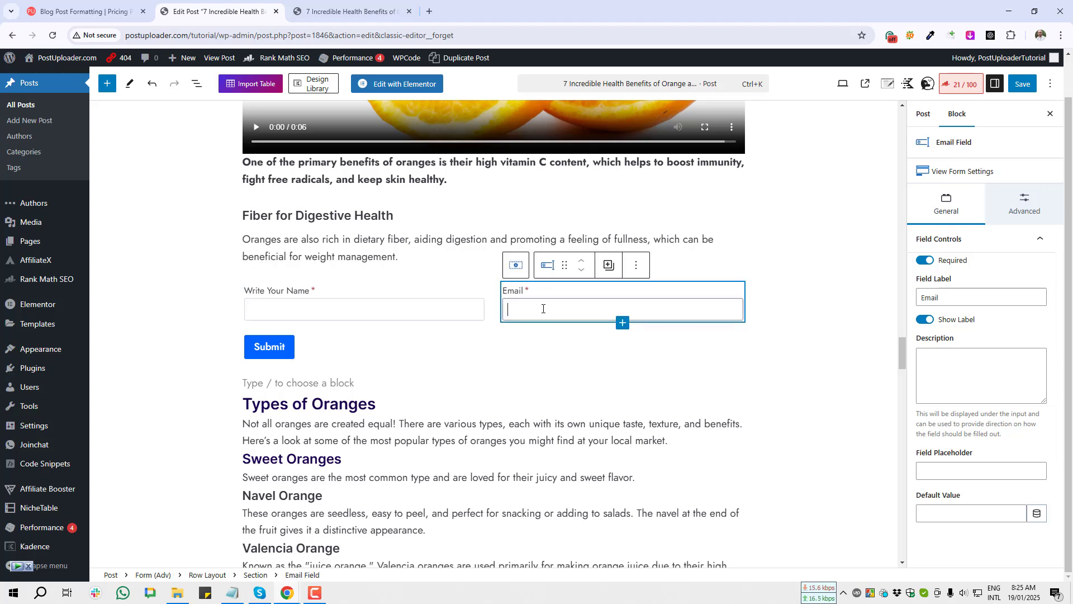
key("Print")
left_click_drag(911, 245, 1027, 530)
left_click(1018, 541)
key("Print")
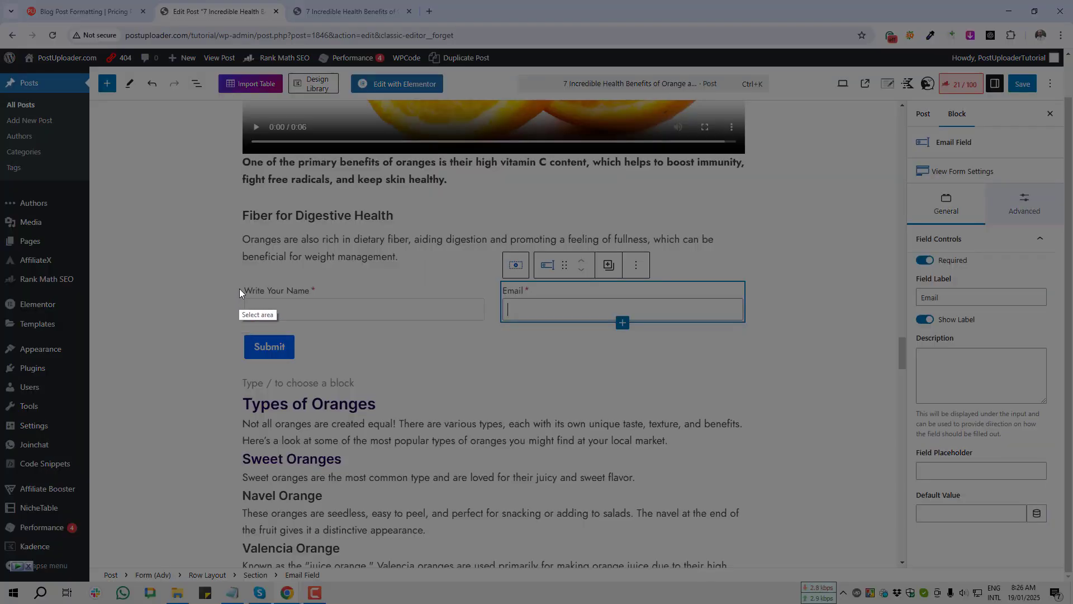
left_click_drag(238, 276, 493, 340)
left_click(484, 351)
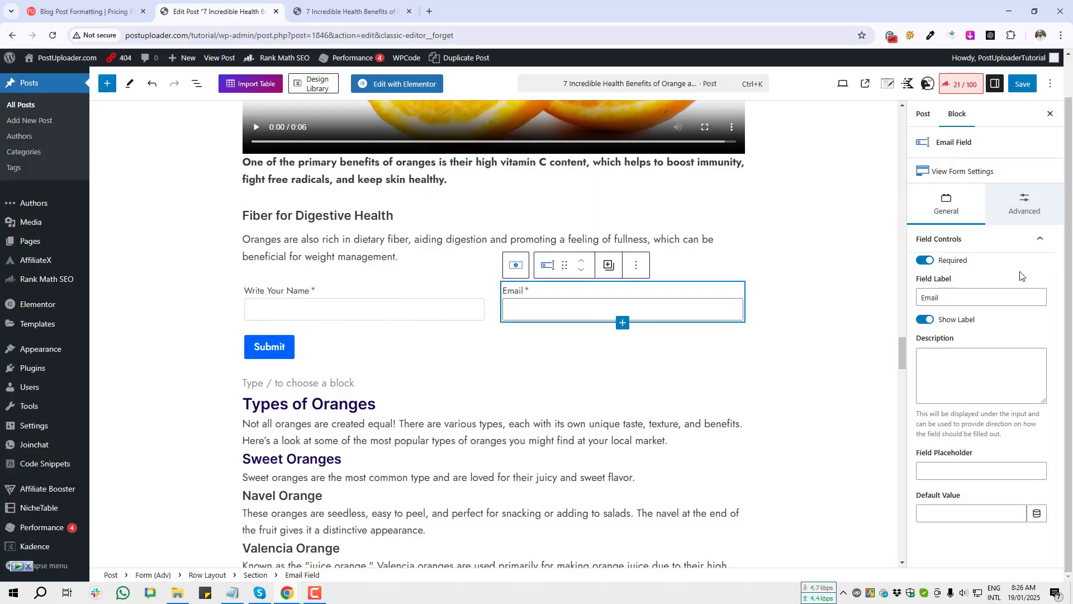
Step: Show the Email field's Advanced settings and examine the maximum and minimum Field Width options
left_click(1029, 208)
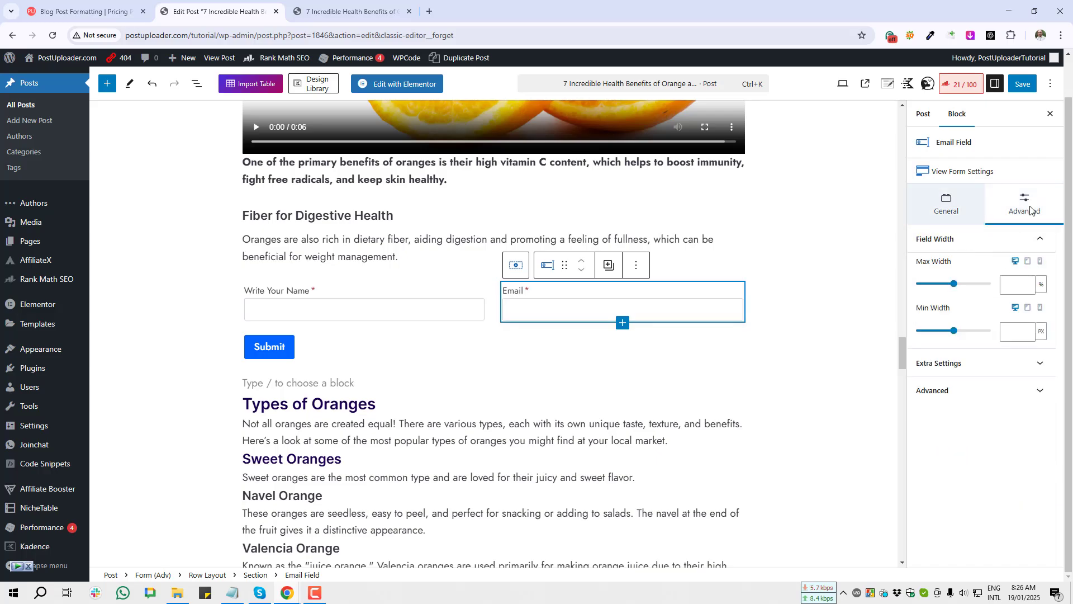
key("Print")
left_click_drag(908, 248, 1041, 345)
key("Escape")
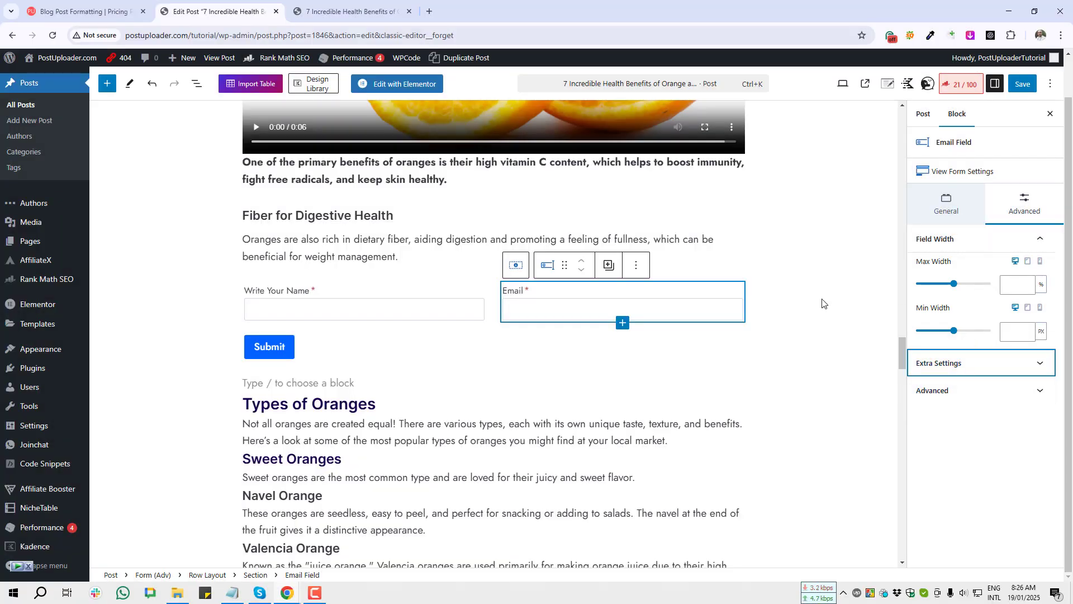
Step: Expand the Email field's Extra Settings and examine the error message used when the field is required
left_click(1040, 363)
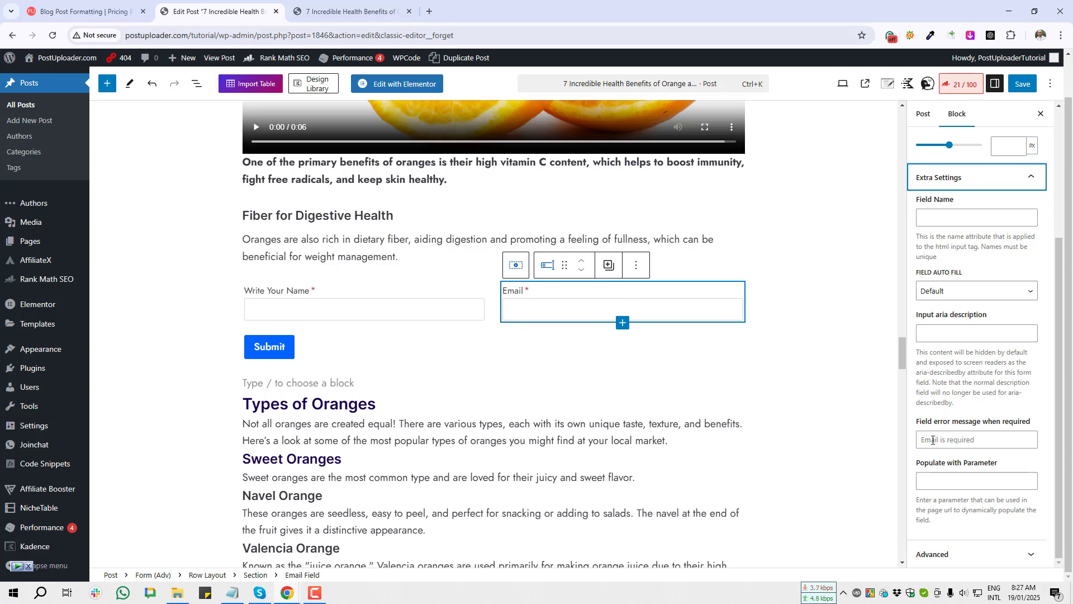
key("Print")
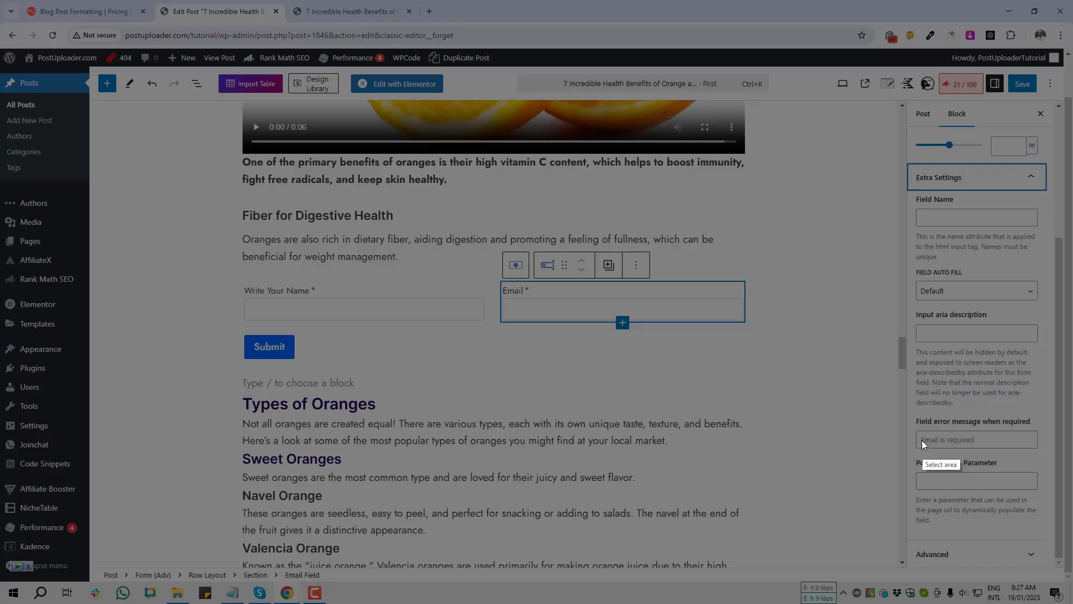
left_click_drag(918, 428, 986, 449)
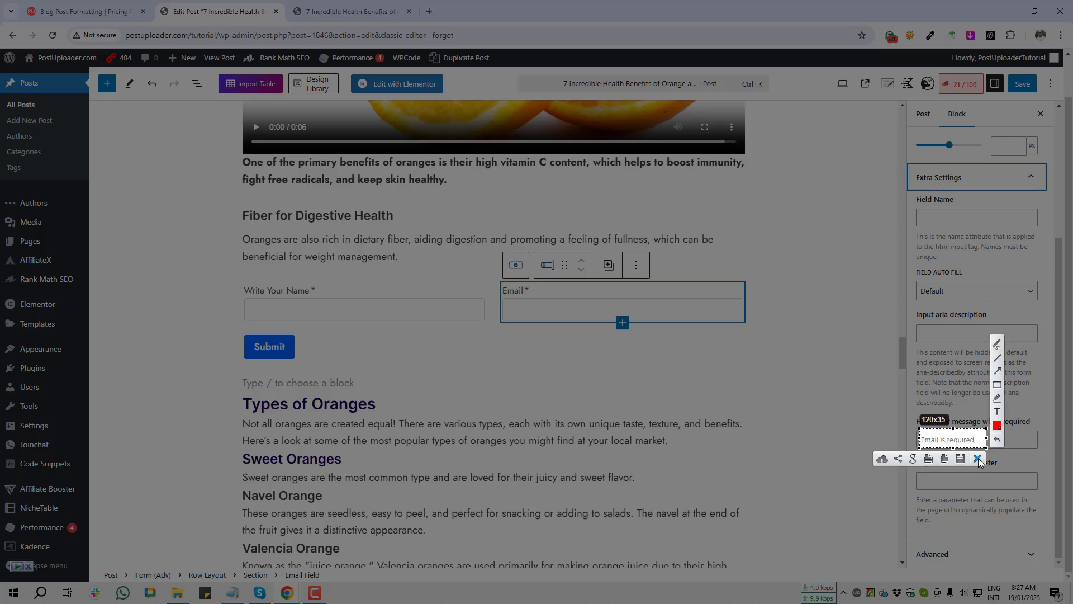
left_click(977, 459)
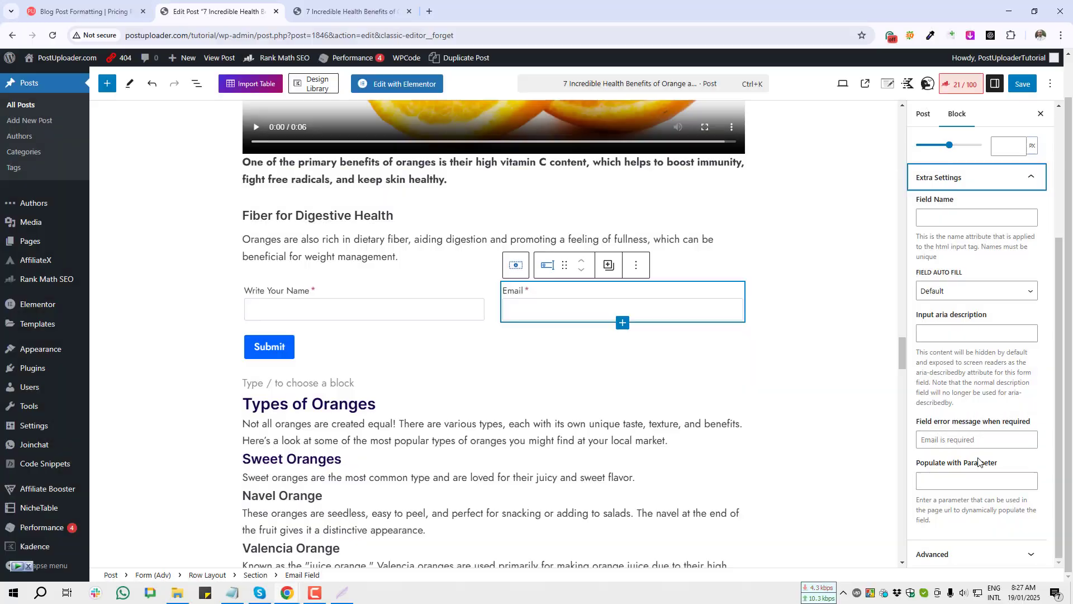
Step: Expand the Email field's Advanced section and examine the Additional CSS class(es) option
left_click(1017, 554)
key("Print")
left_click_drag(908, 502, 1015, 531)
key("Escape")
key("Print")
left_click_drag(908, 502, 1043, 554)
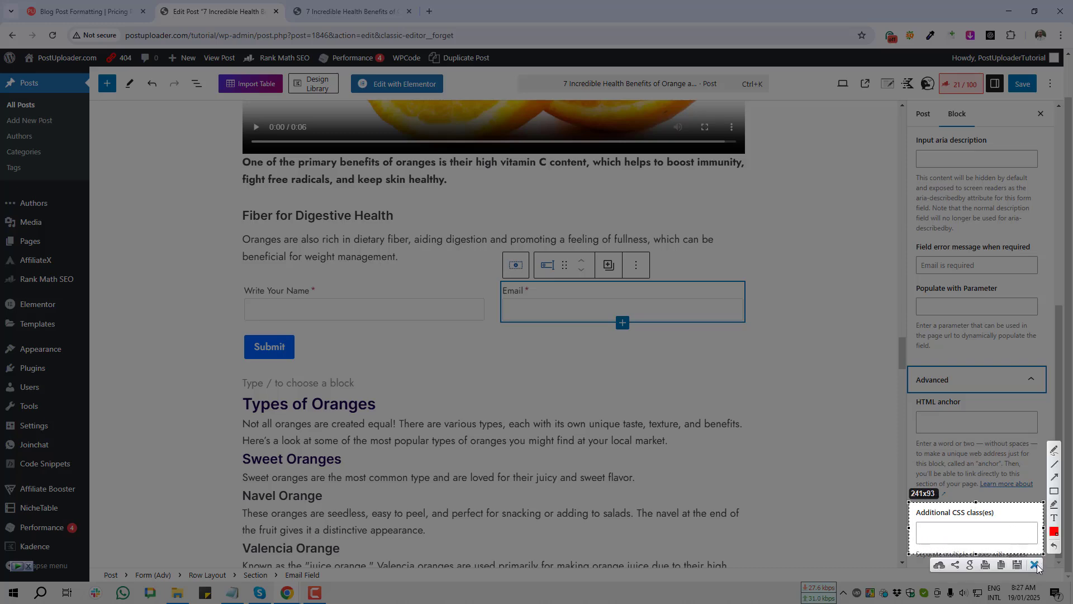
left_click(1035, 565)
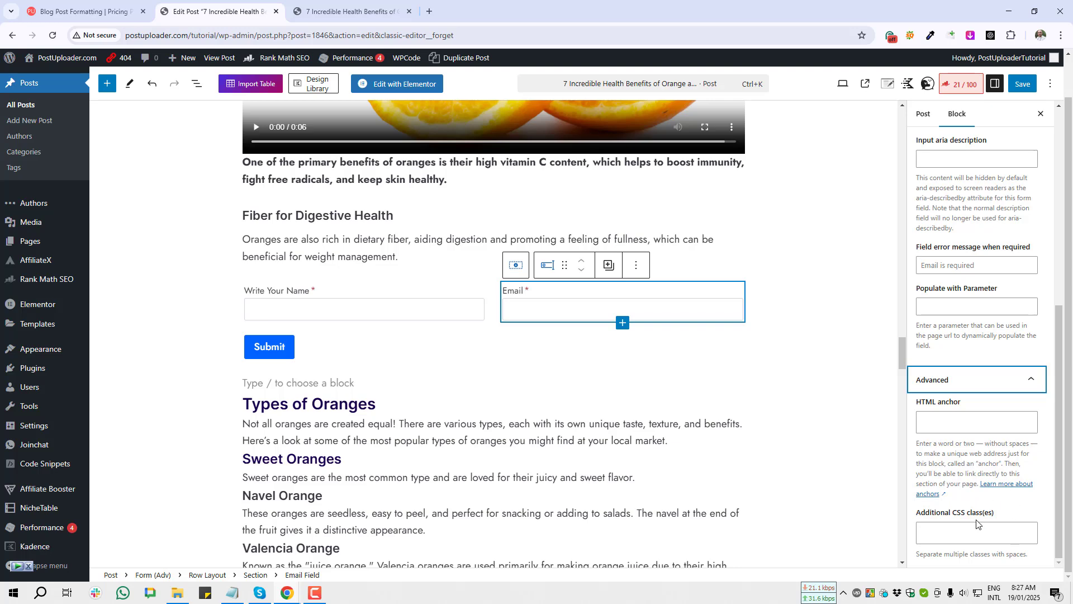
Step: Select the form's Submit button and examine its General button settings
left_click(295, 306)
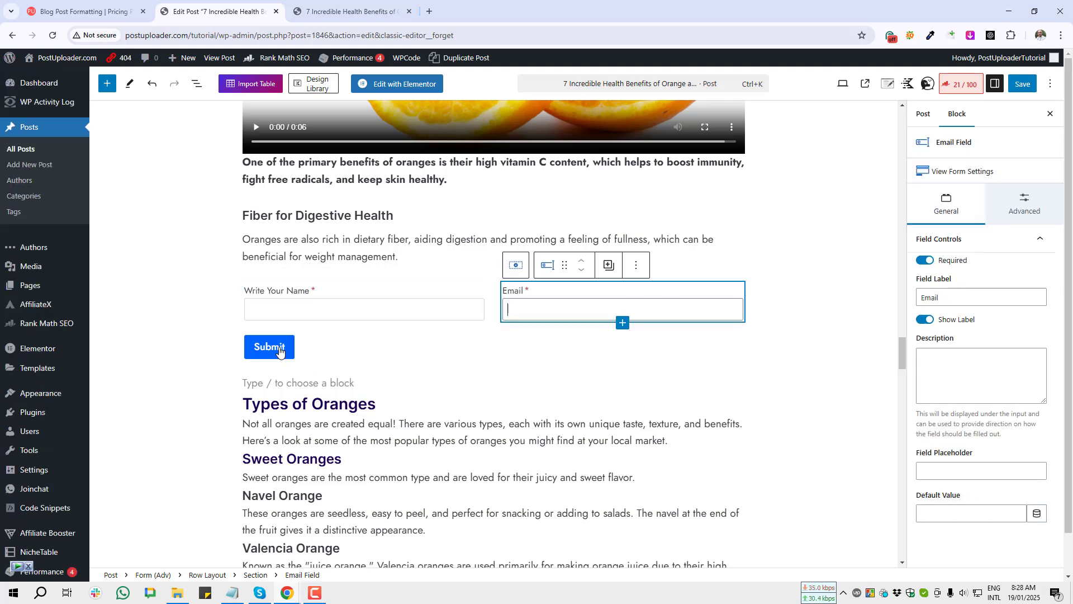
key("Print")
left_click_drag(227, 323, 316, 370)
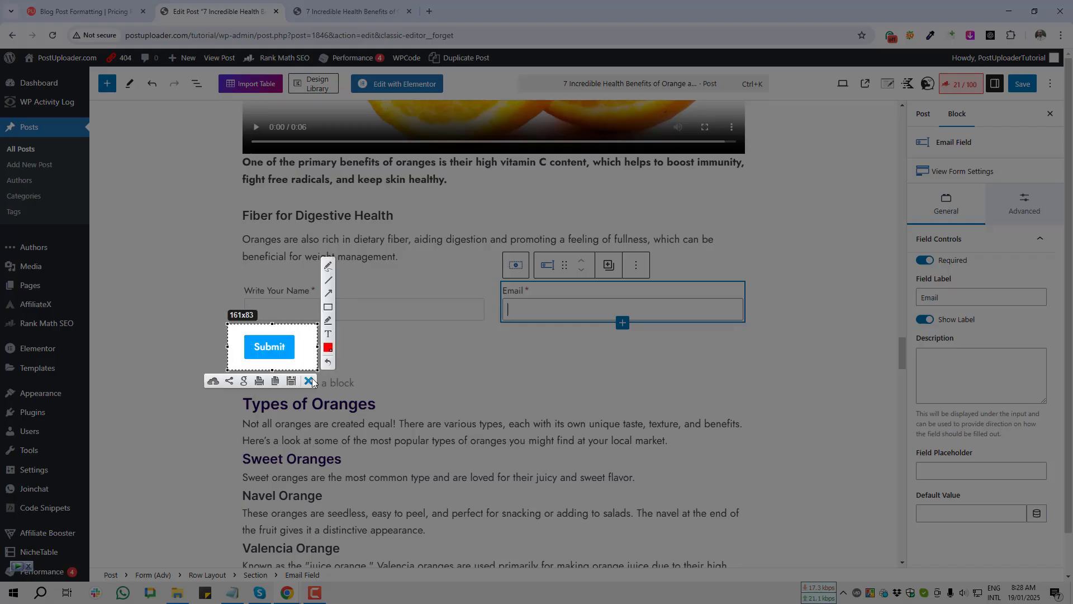
key("ctrl+c")
left_click(281, 348)
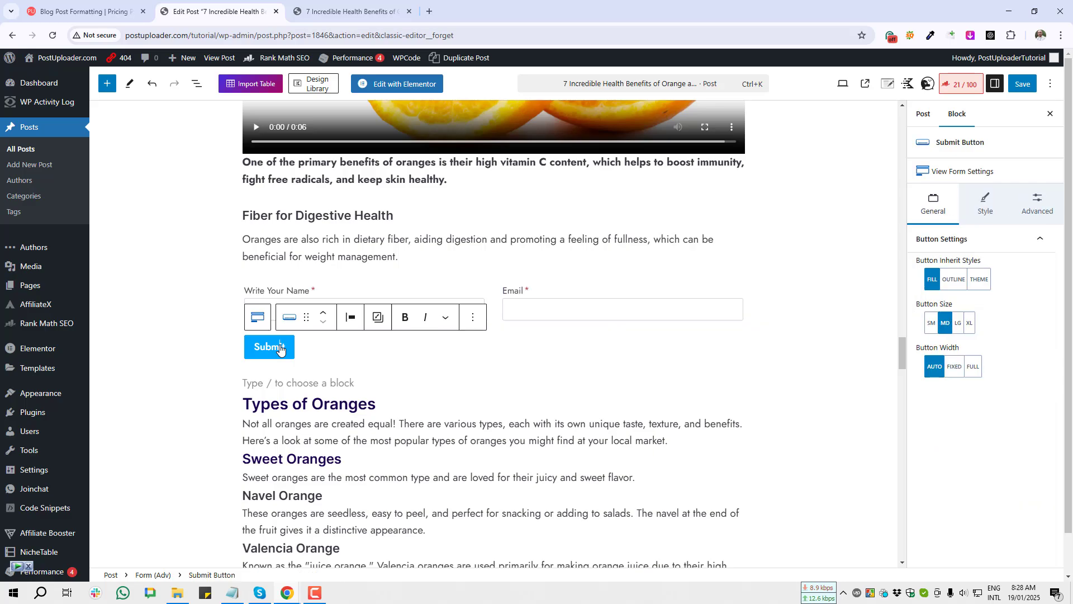
key("Print")
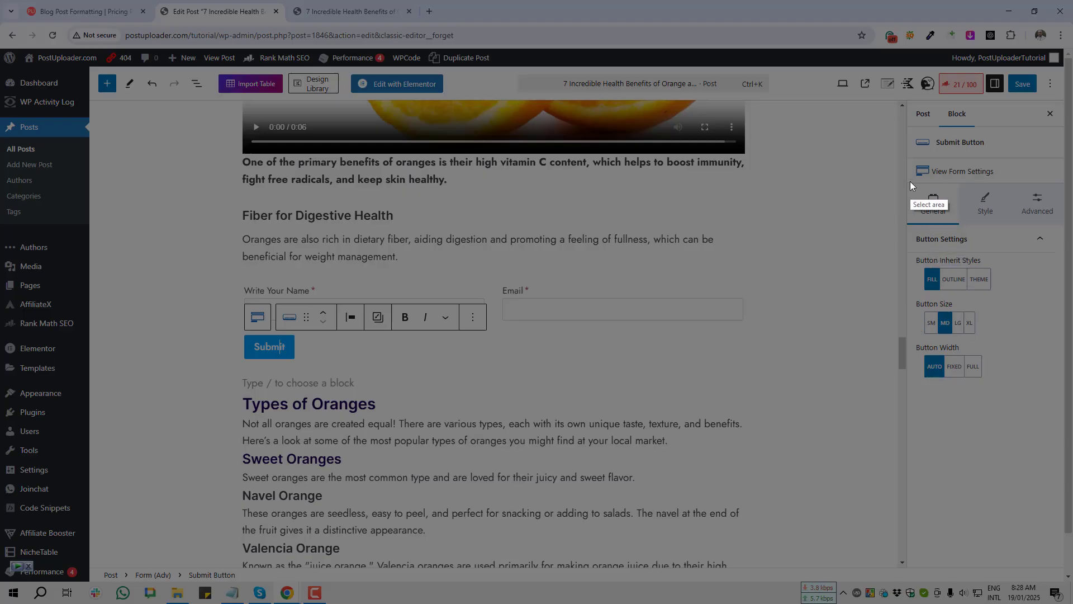
left_click_drag(910, 181, 1056, 395)
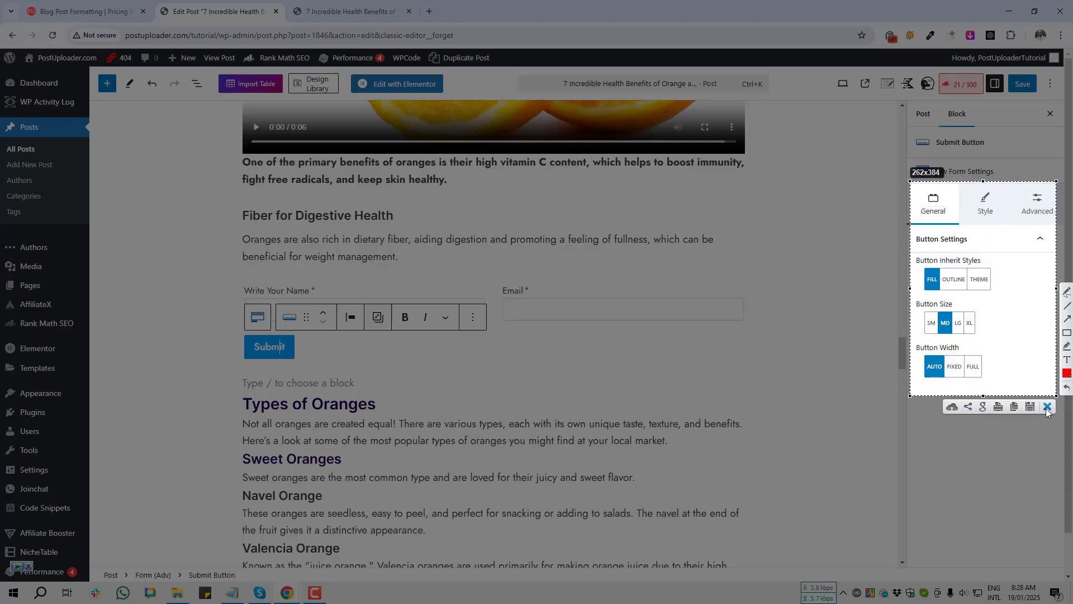
left_click(1048, 411)
Step: Try the Outline and Theme inherit styles on the Submit button, compare them in the form, and return to Fill
key("Print")
left_click_drag(901, 247, 950, 297)
key("ctrl+c")
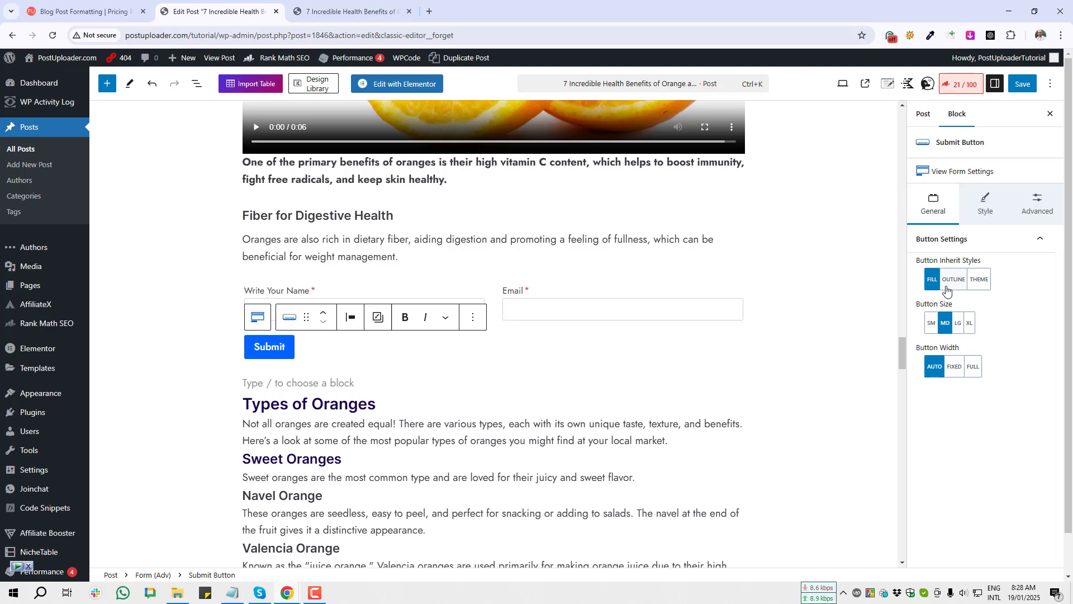
left_click(957, 282)
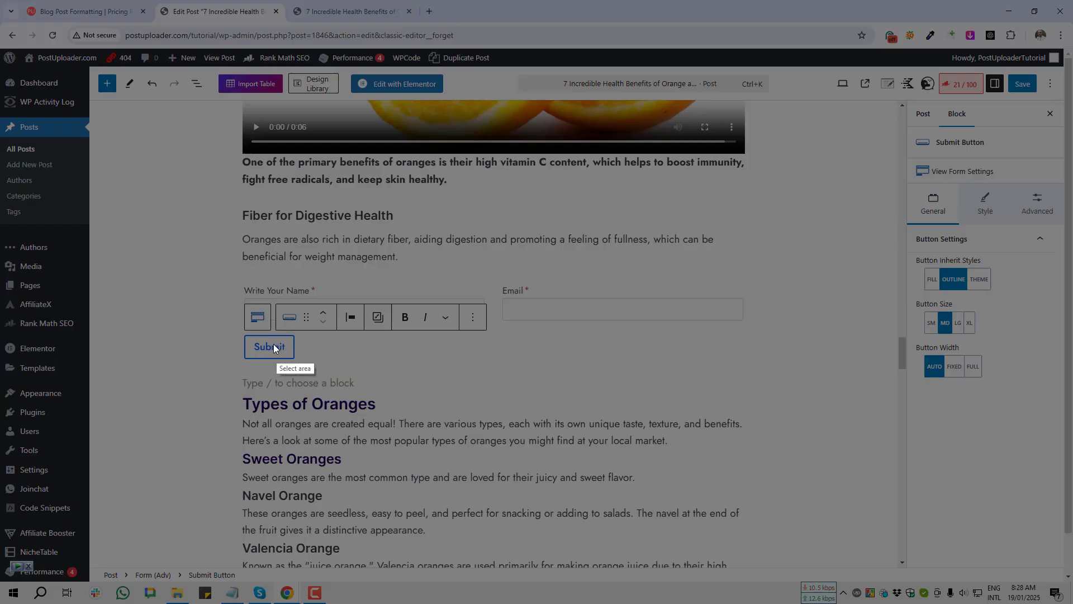
key("Print")
left_click_drag(241, 336, 304, 366)
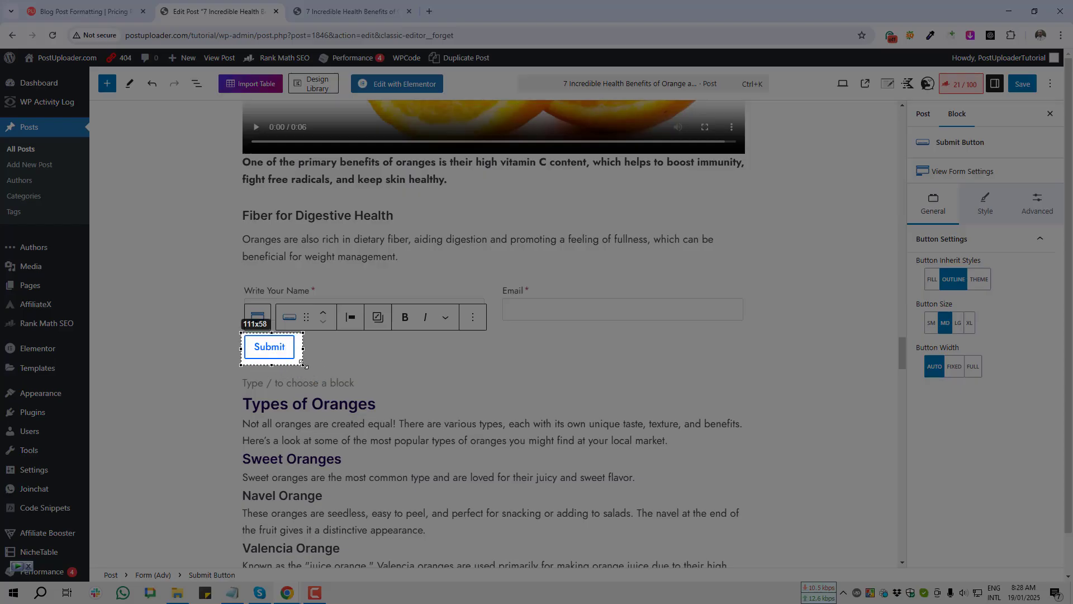
key("ctrl+c")
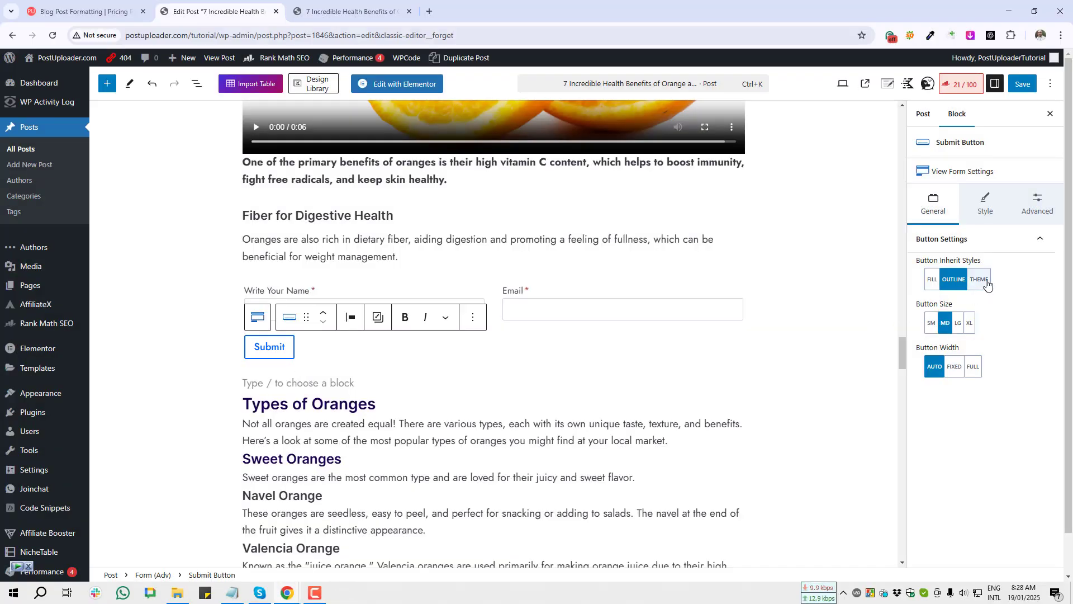
left_click(985, 284)
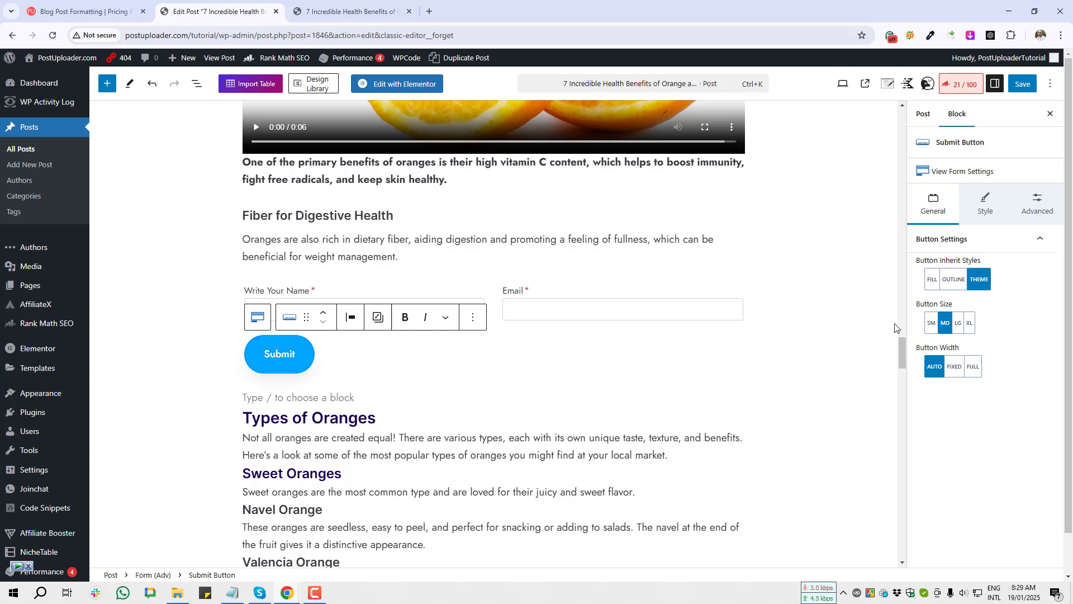
left_click(930, 281)
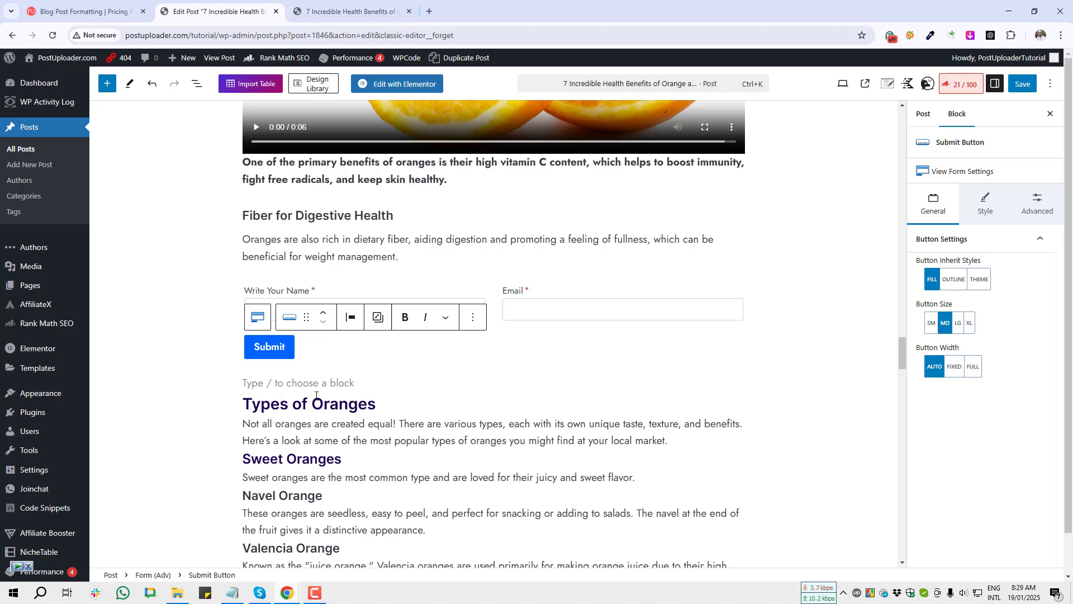
Step: Examine the Button Size and Button Width options of the Submit button
key("Print")
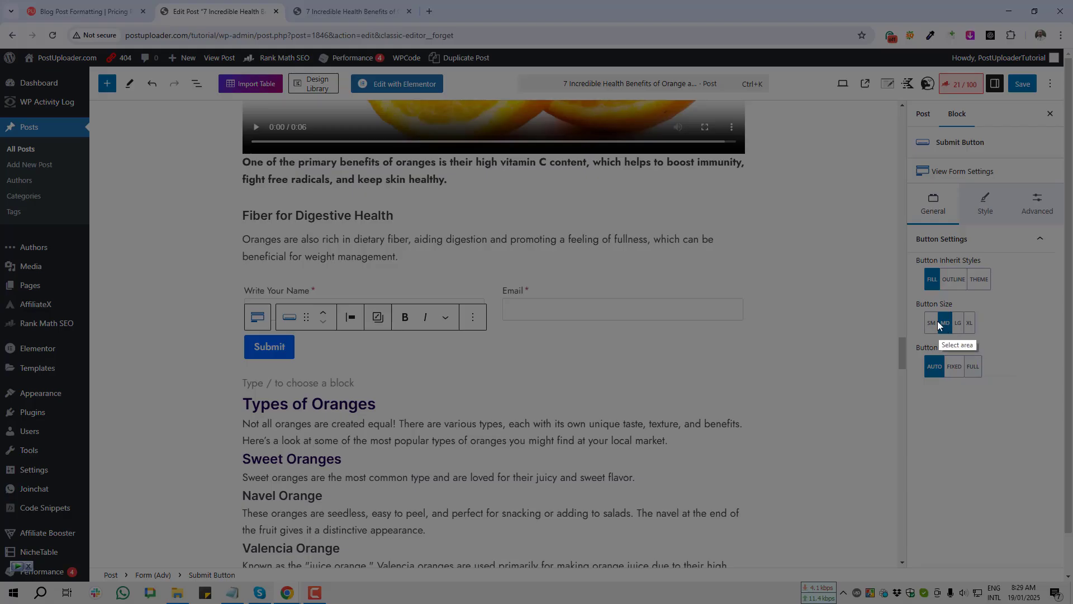
left_click_drag(926, 313, 984, 337)
left_click(917, 351)
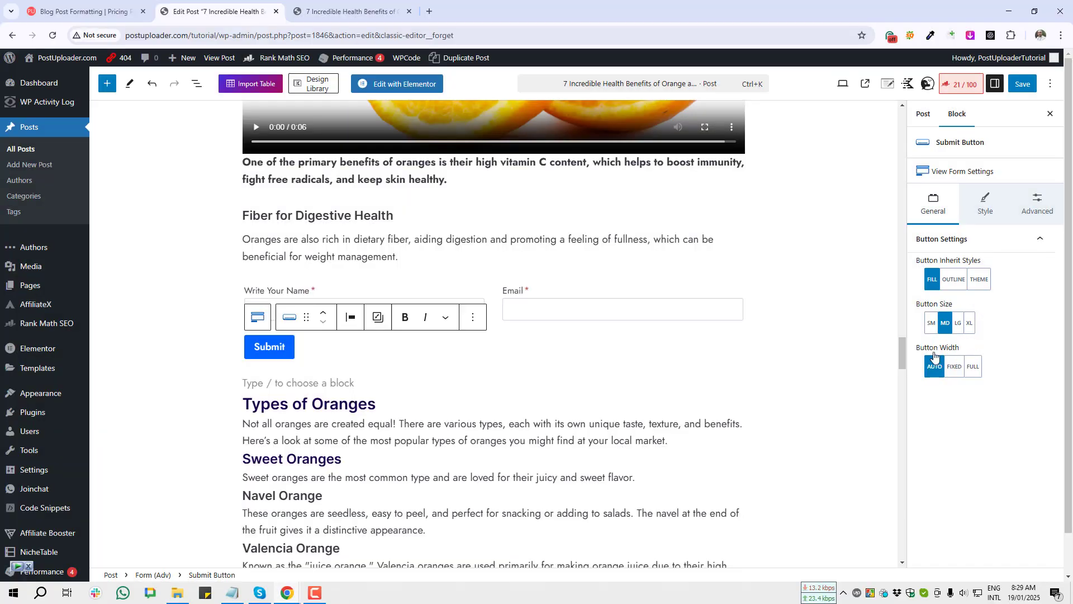
key("Print")
mouse_move(909, 335)
left_mouse_down()
mouse_move(972, 360)
mouse_move(948, 383)
mouse_move(984, 389)
left_mouse_up()
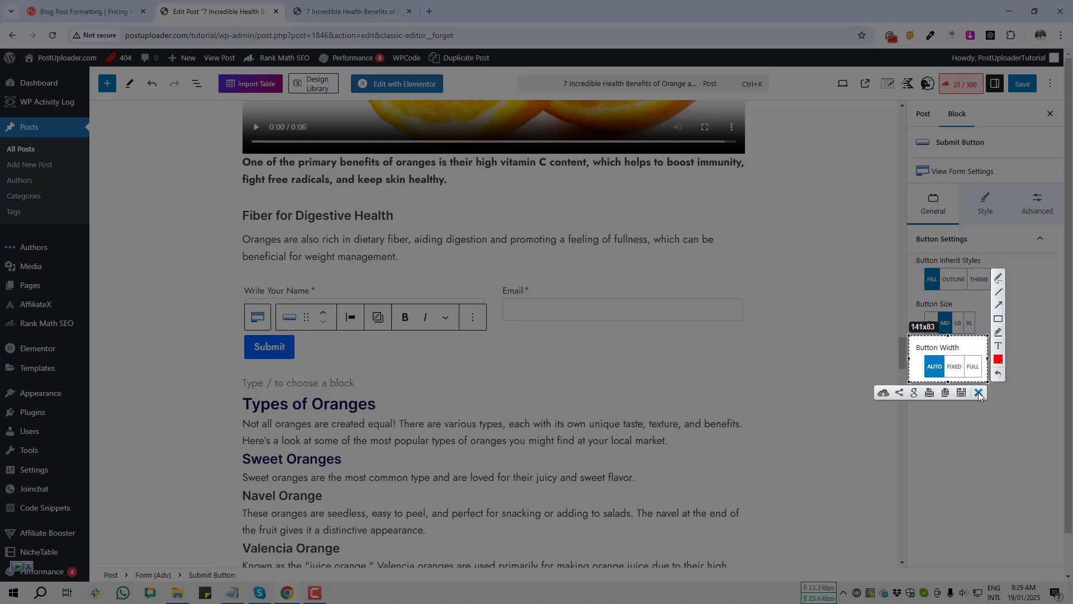
left_click(954, 384)
Step: Show the Style settings of the Submit button
key("Print")
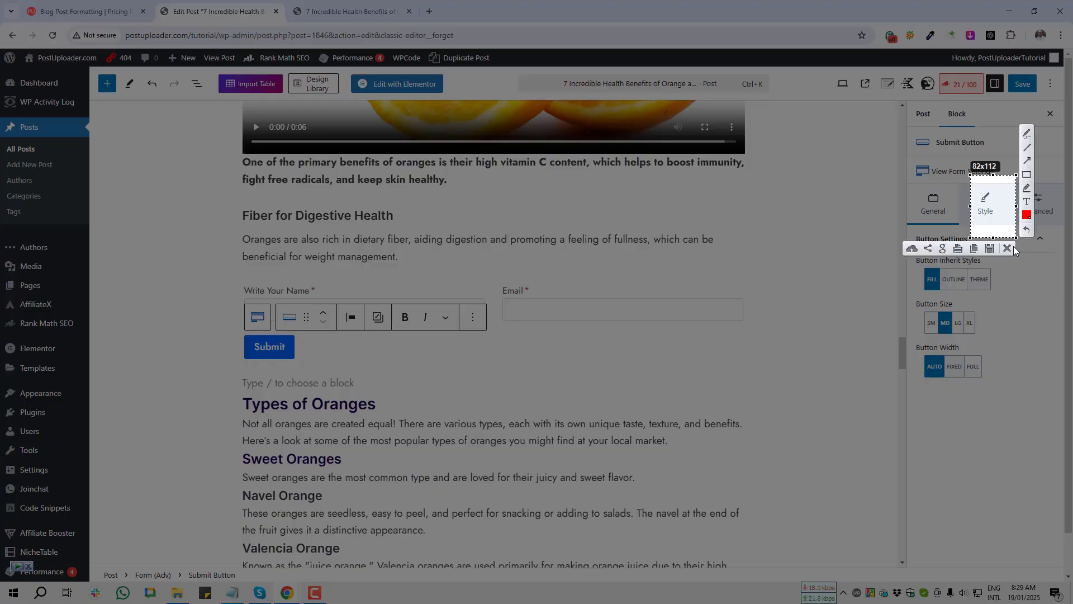
left_click(1014, 246)
key("Print")
left_click_drag(951, 172, 1011, 230)
left_click(1004, 236)
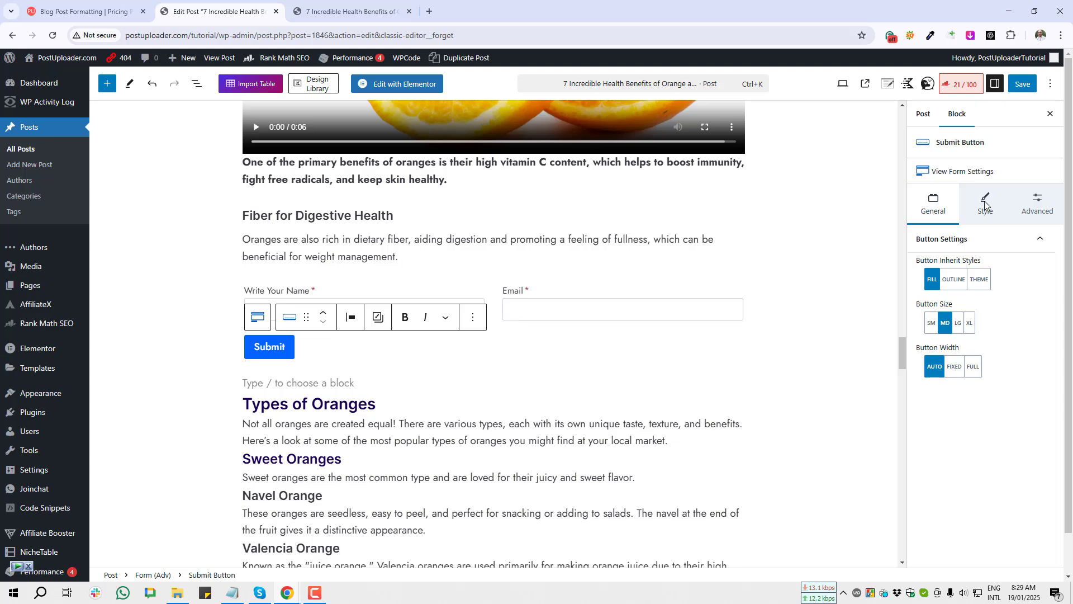
left_click(985, 205)
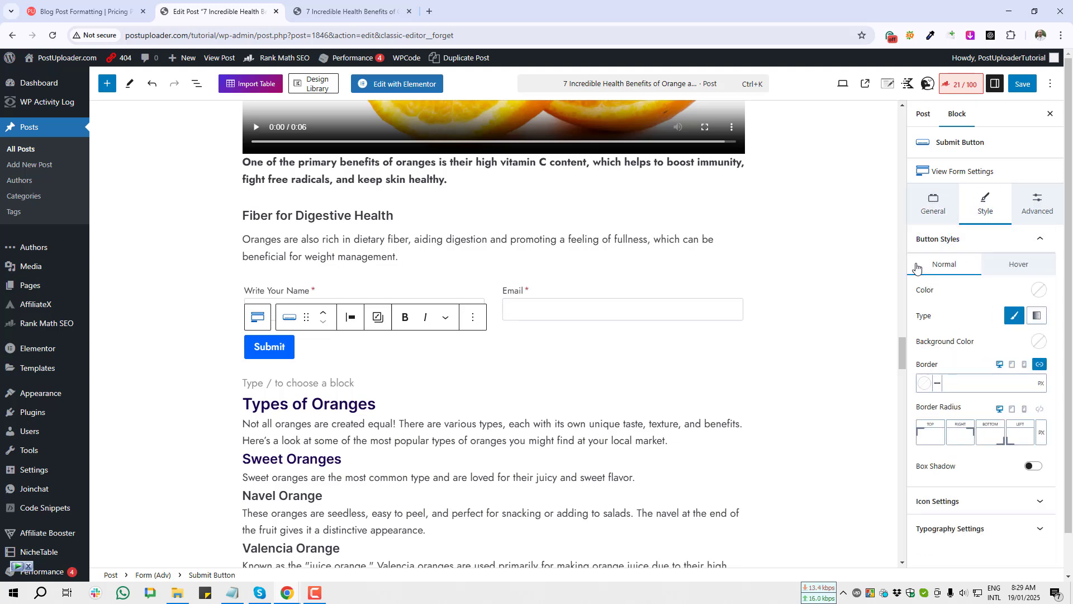
Step: Examine the Button Styles section and the Color option for the Submit button's normal state
key("Print")
left_click_drag(908, 227, 978, 280)
key("Print")
key("Print")
left_click_drag(908, 278, 1050, 303)
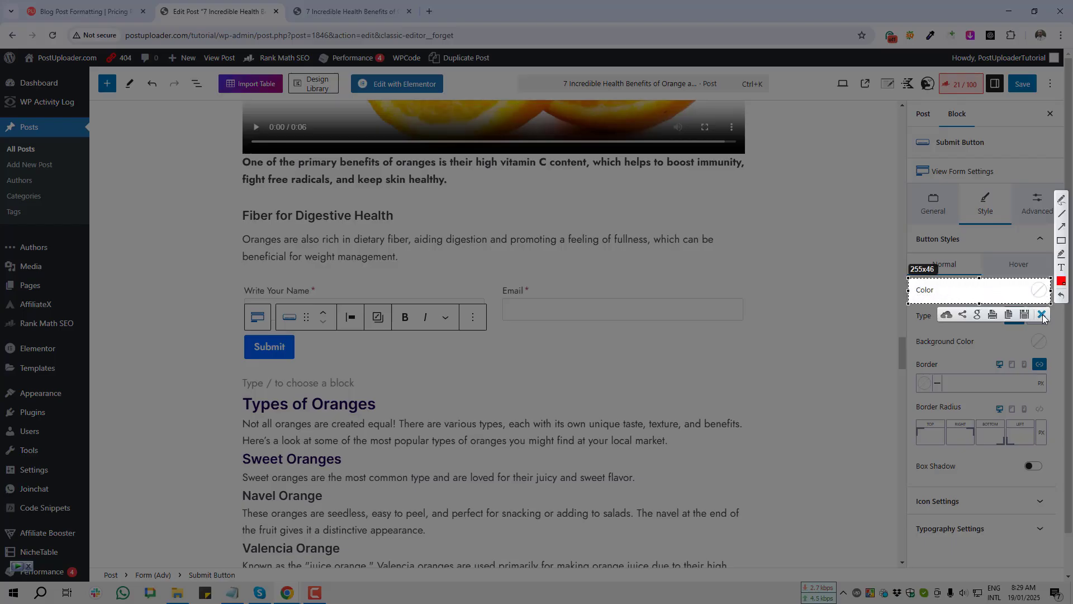
left_click(1043, 315)
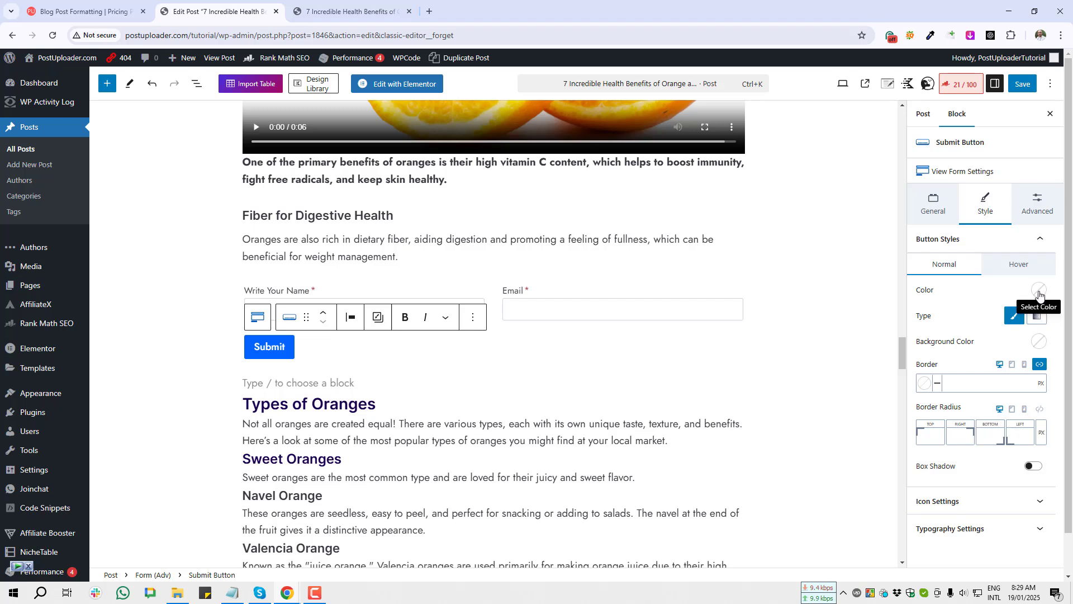
Step: Set the Submit button's normal text color to the dark navy palette color
left_click(1038, 290)
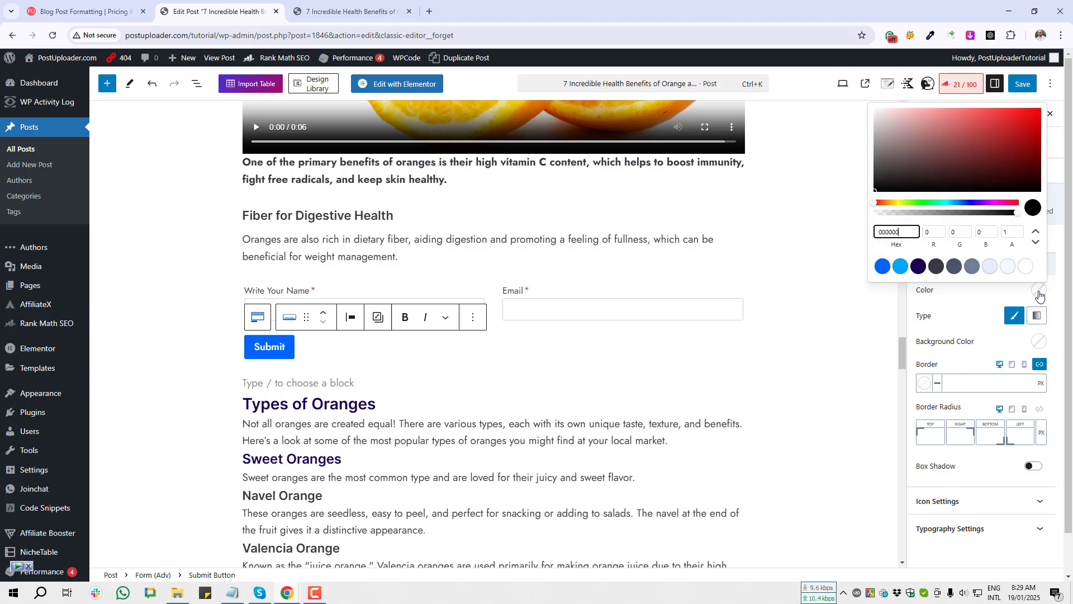
left_click(918, 267)
left_click(936, 267)
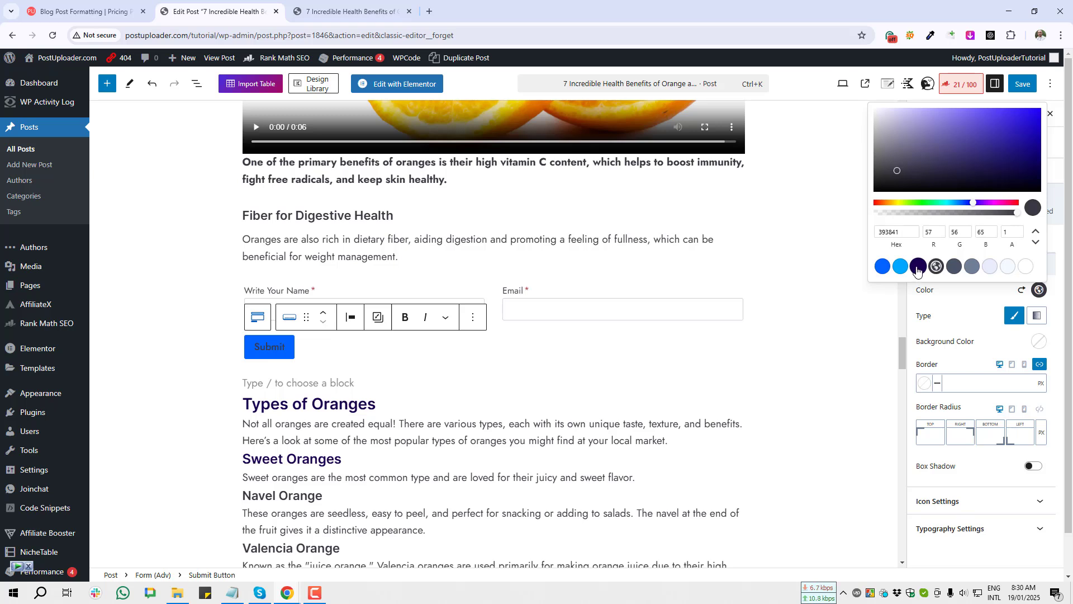
left_click(917, 271)
left_click(941, 303)
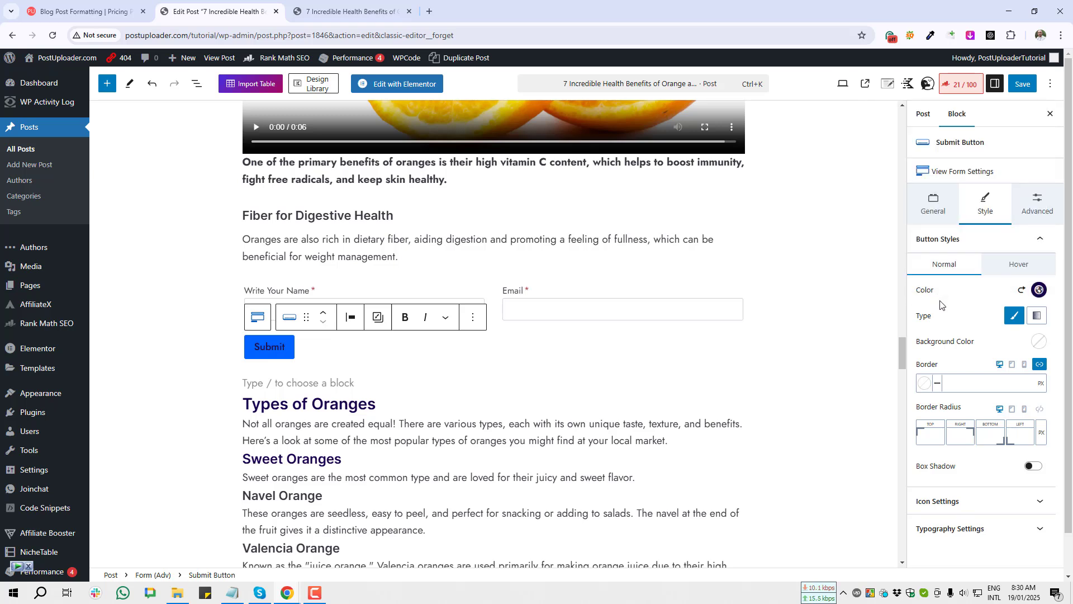
Step: Set the Submit button's normal background color to yellow, F3D914
left_click(1039, 341)
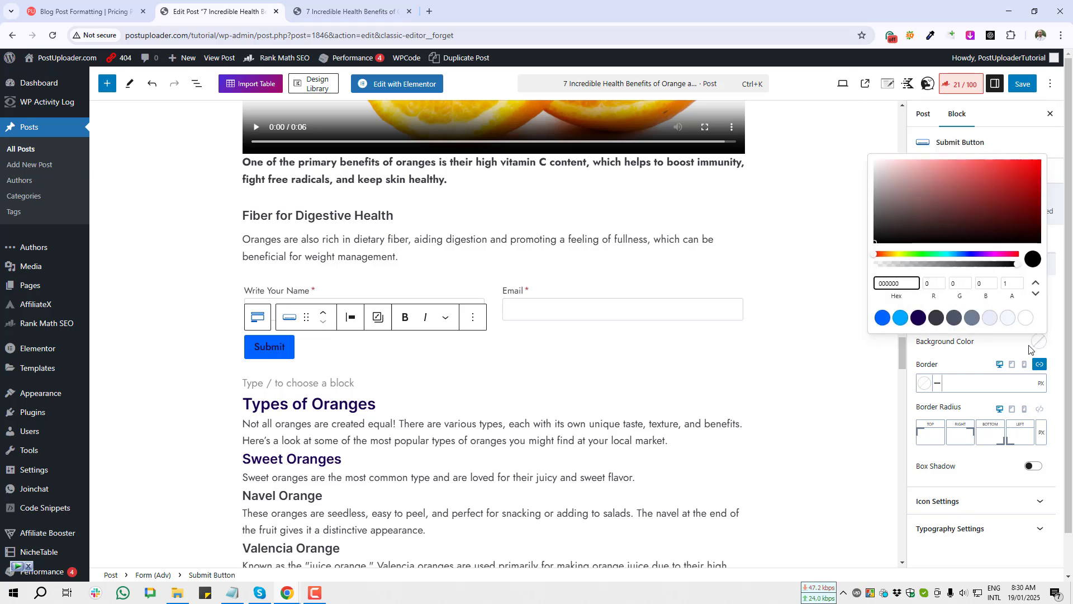
left_click(896, 255)
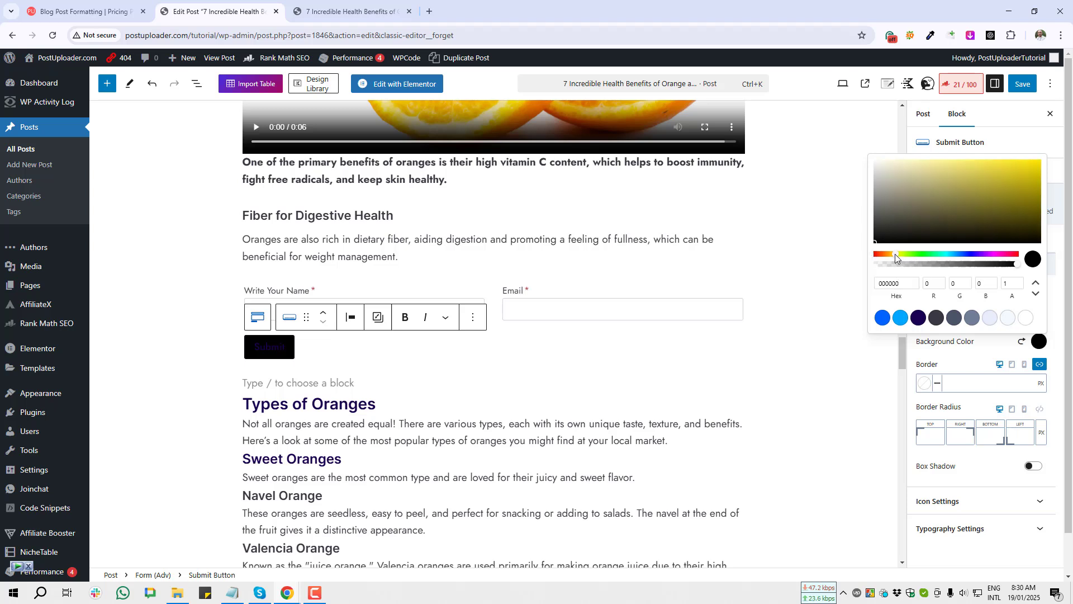
left_click(1027, 163)
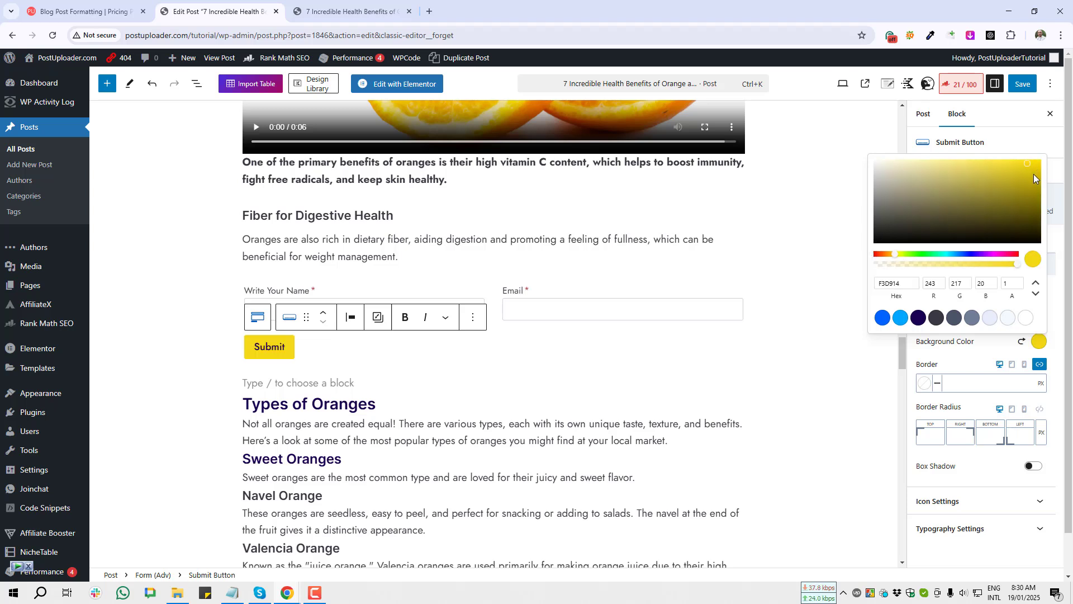
left_click(969, 358)
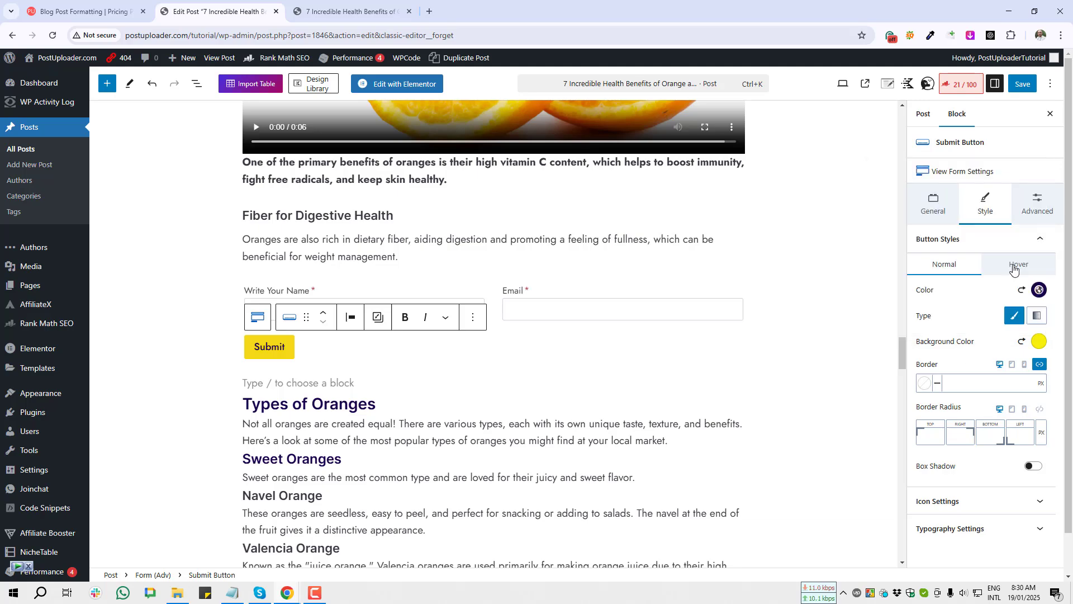
Step: Set the Submit button's hover text color to the white palette color
left_click(1014, 270)
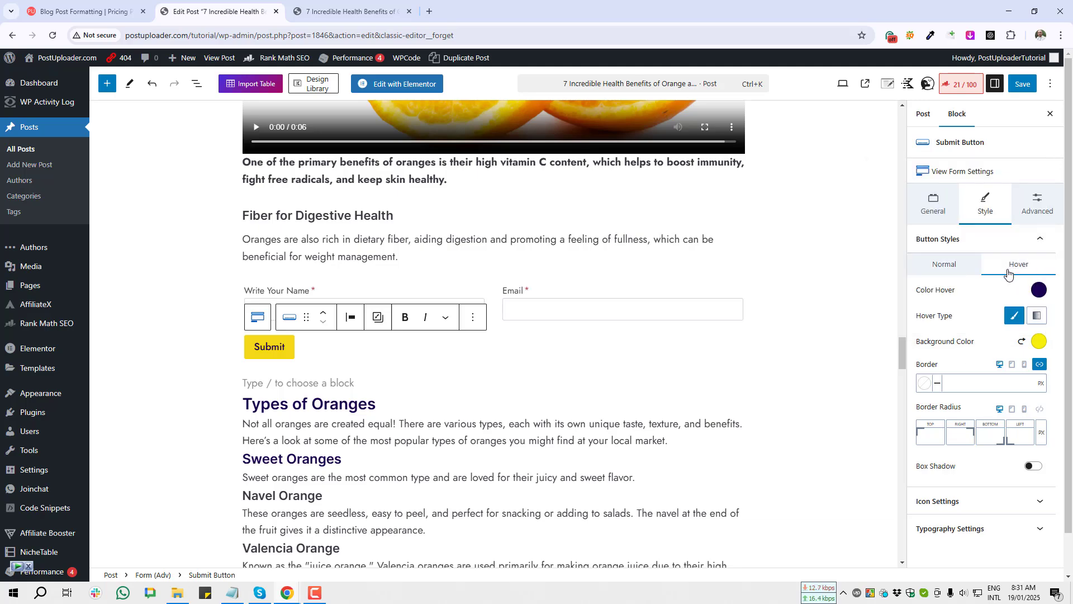
key("Print")
left_click_drag(909, 279, 985, 255)
key("Print")
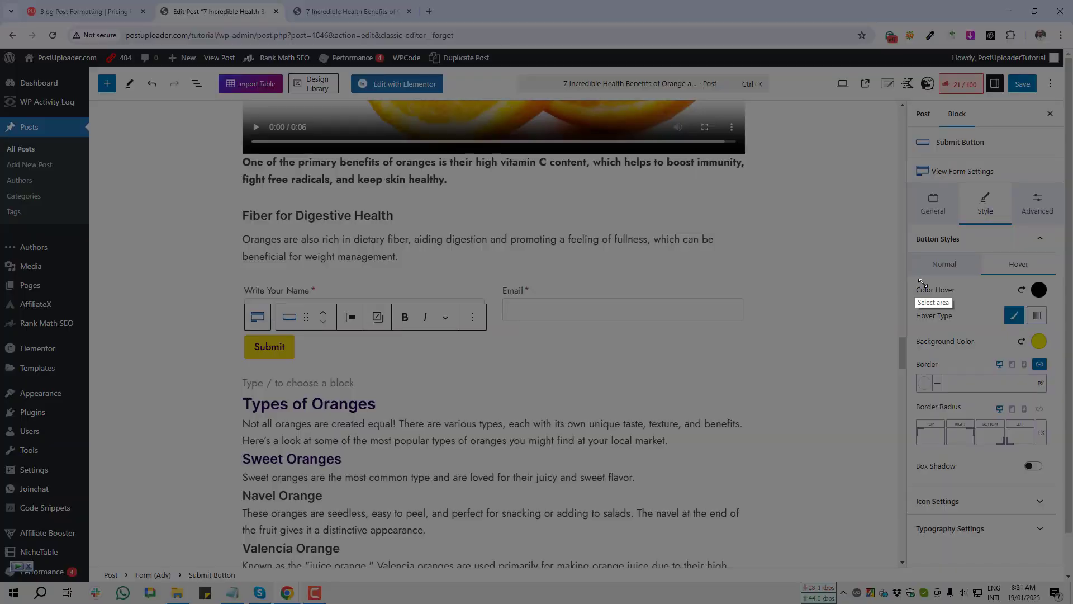
left_click_drag(914, 278, 977, 303)
left_click(967, 314)
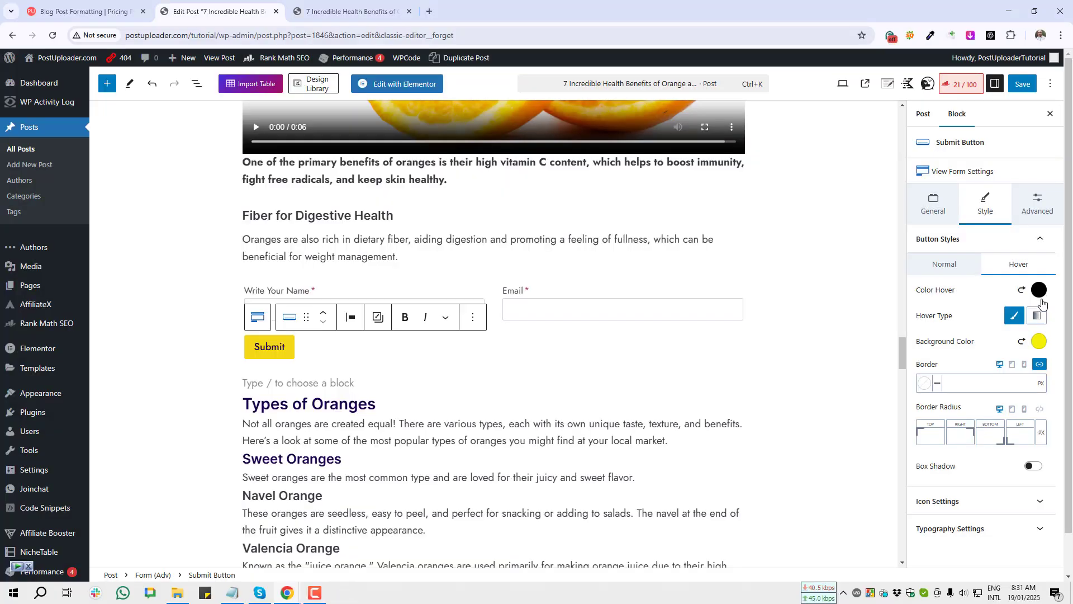
left_click(1039, 290)
left_click(1025, 267)
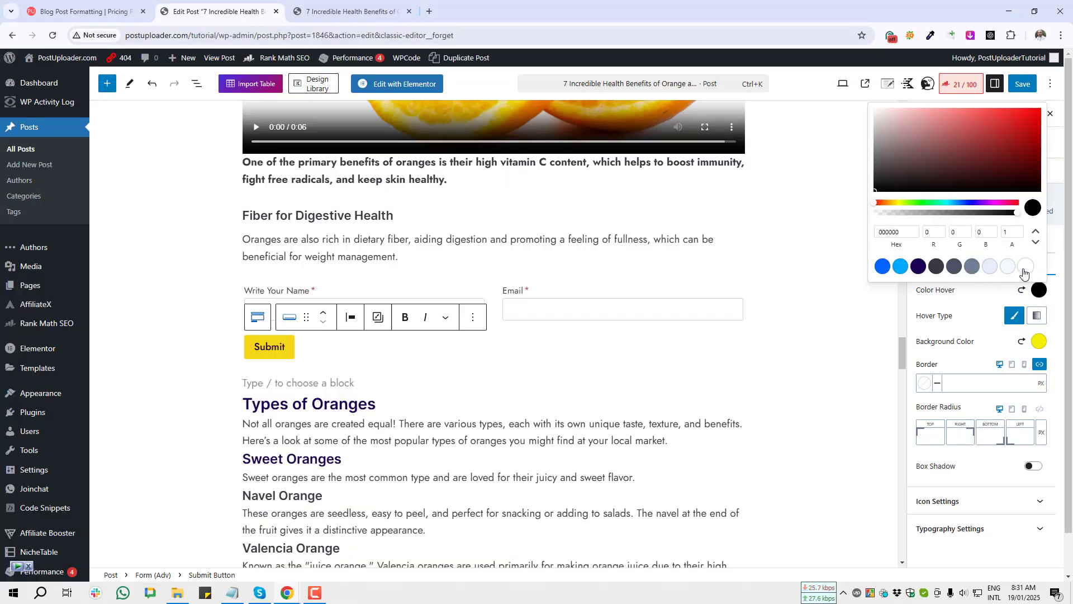
left_click(941, 307)
Step: Set the Submit button's hover background color to the first blue palette color
key("Print")
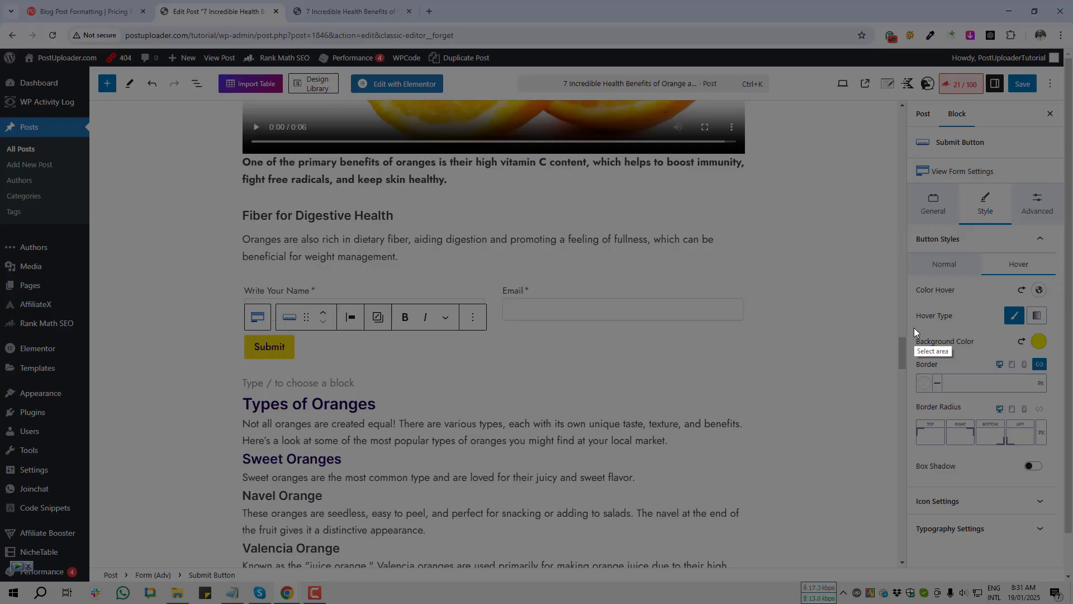
left_click_drag(915, 328, 993, 357)
left_click(984, 367)
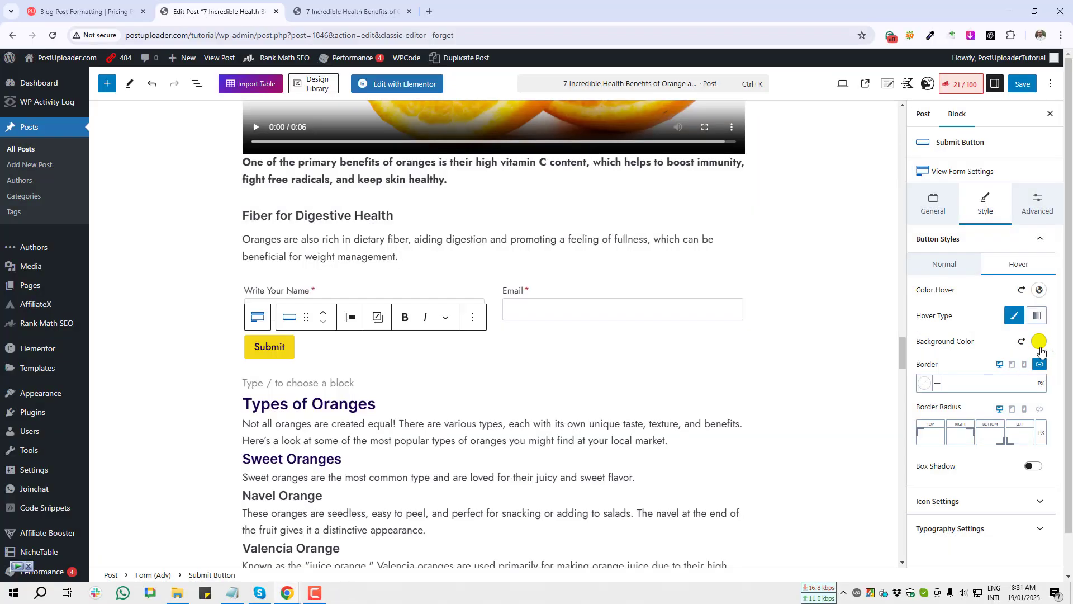
left_click(1039, 343)
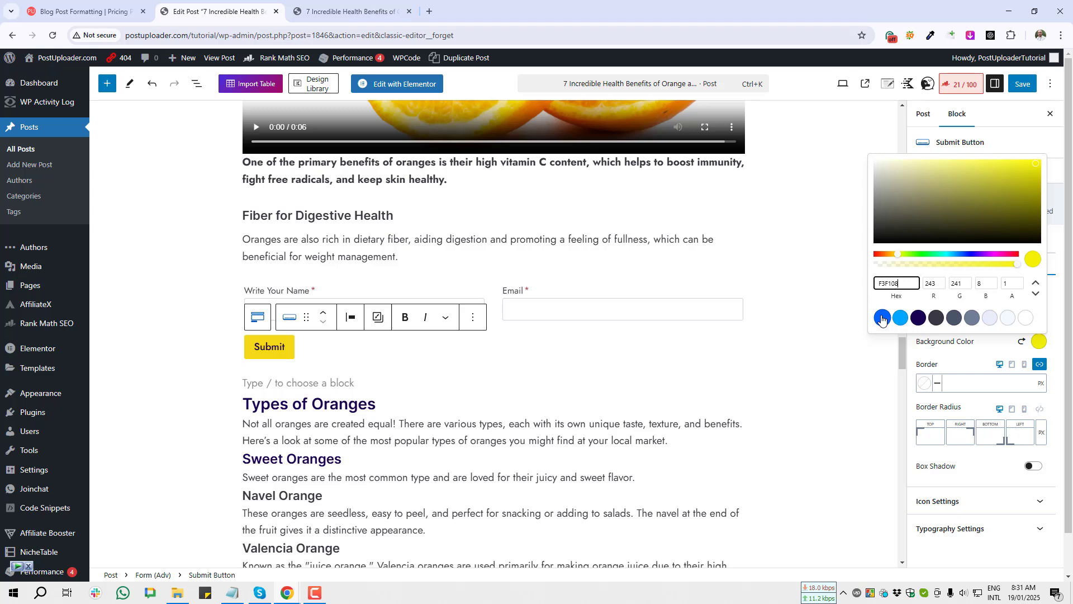
left_click(882, 319)
key("Escape")
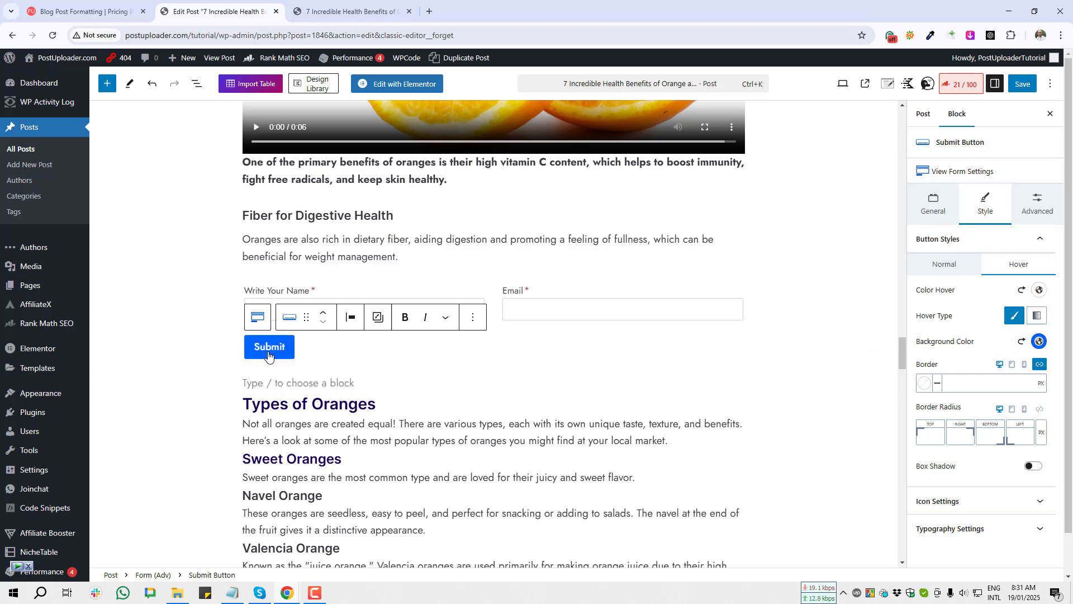
Step: Give the Submit button's normal state a 1 px border in the light blue palette color 00A7FF and inspect the button
left_click(944, 263)
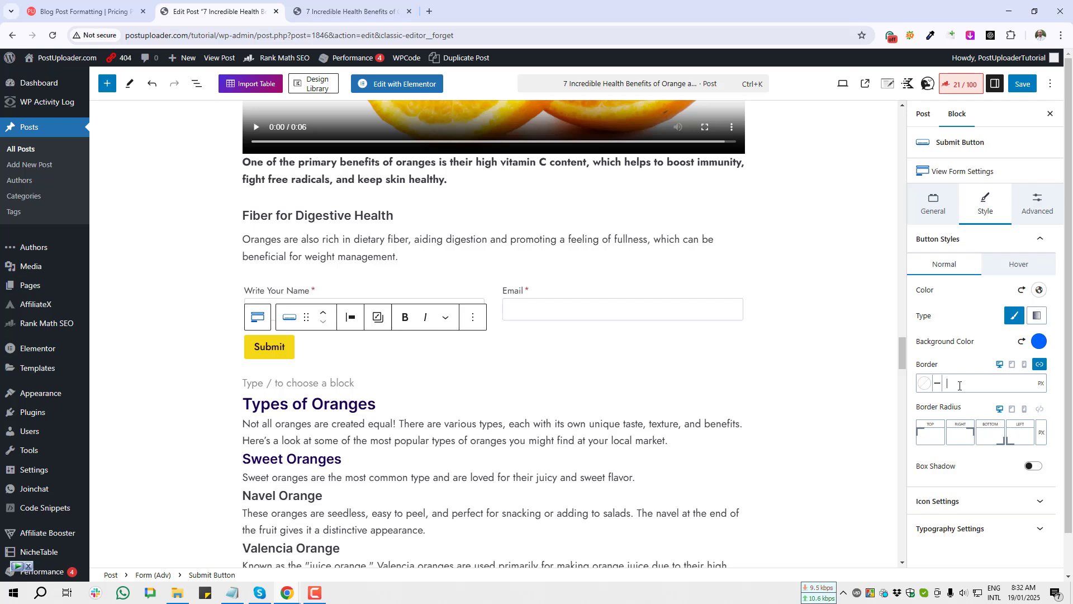
type("1")
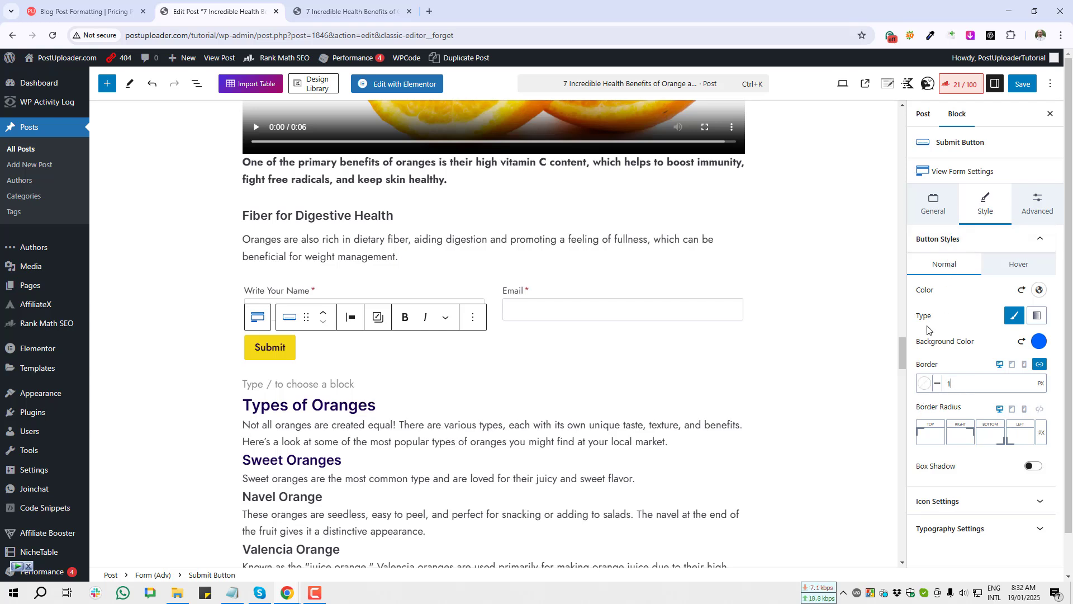
left_click(924, 385)
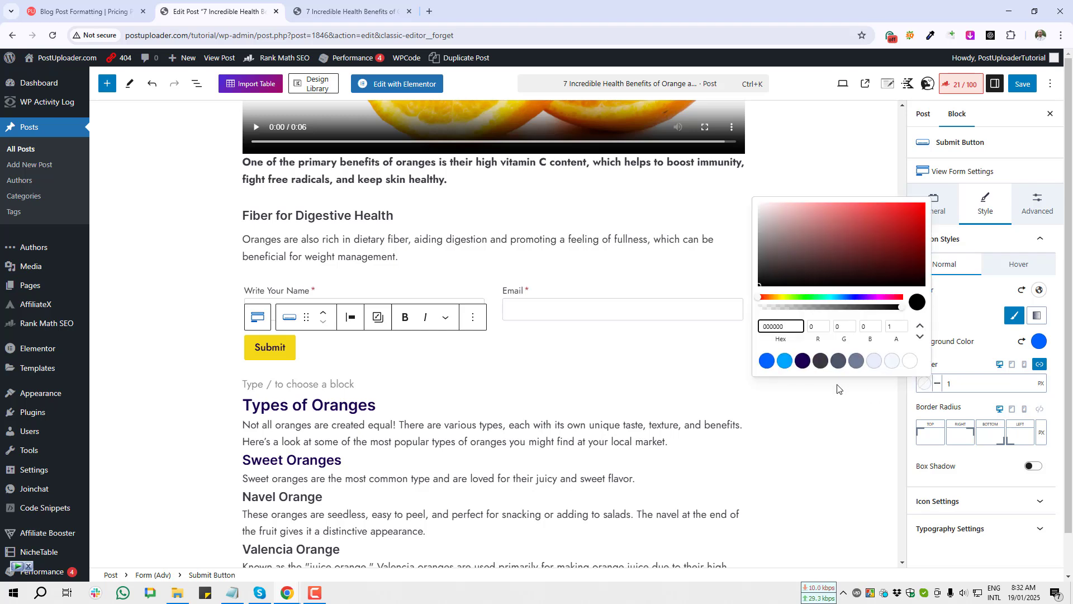
left_click(785, 360)
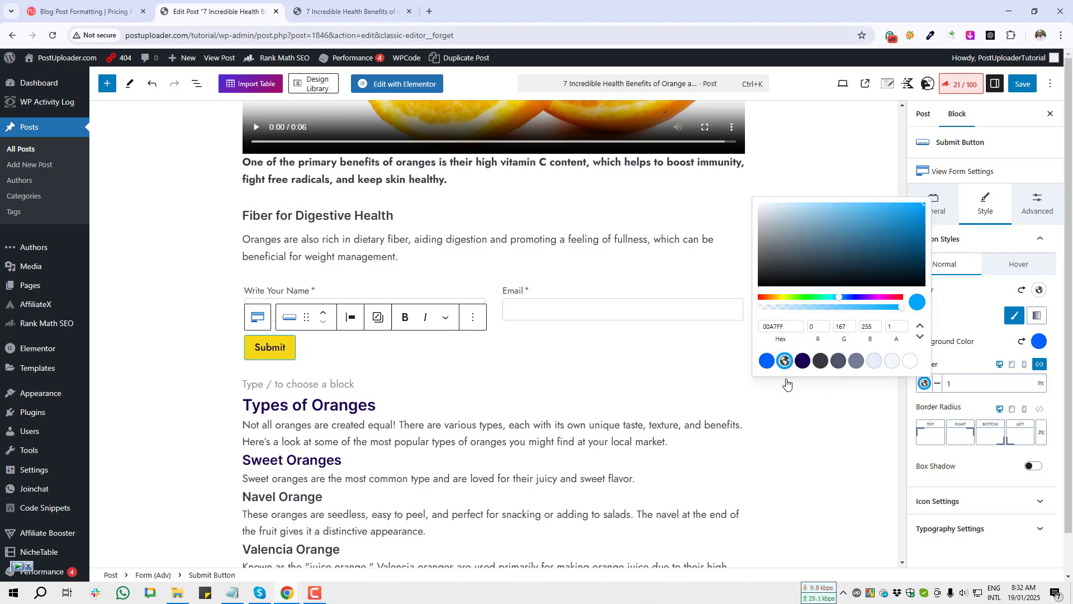
key("Print")
left_click_drag(233, 331, 327, 367)
left_click(320, 378)
left_click(1000, 286)
Step: Set the Submit button's hover border color to orange and check the hover effect on the button
left_click(1019, 266)
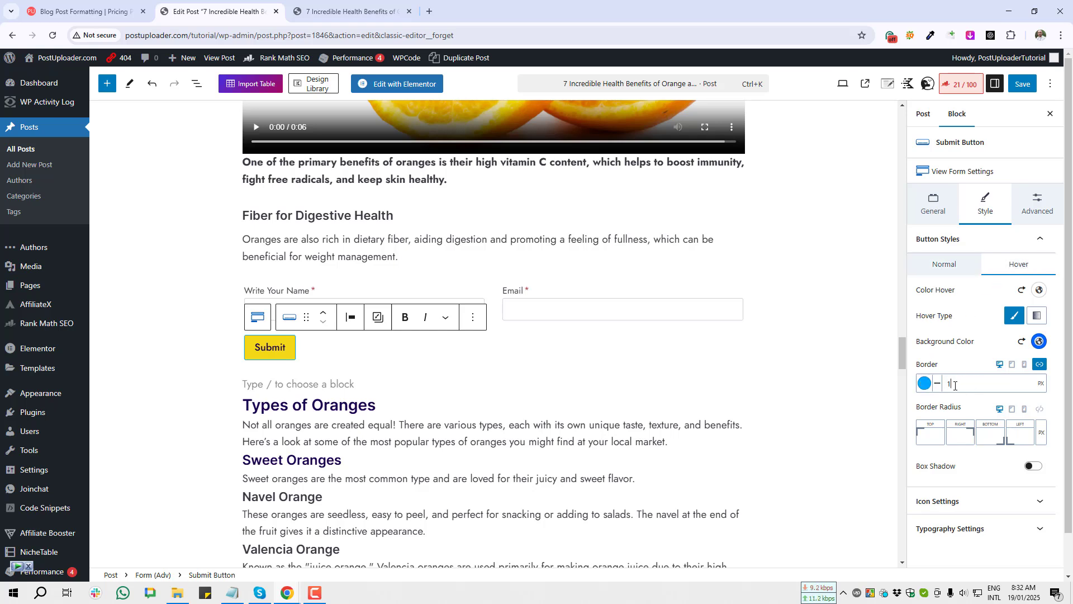
left_click(923, 385)
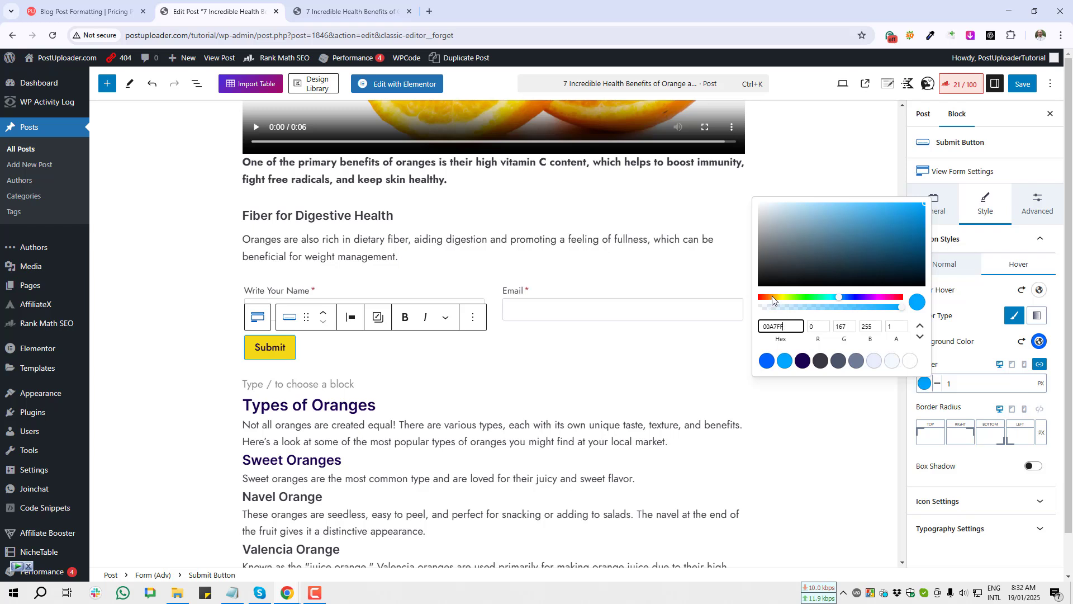
left_click(959, 363)
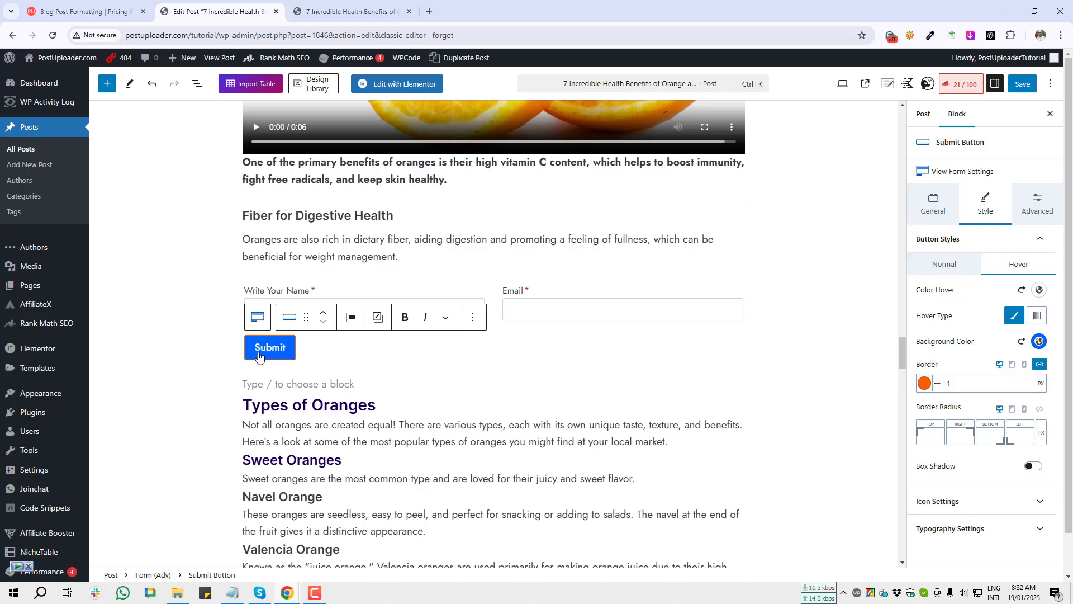
key("Print")
left_click_drag(236, 327, 321, 369)
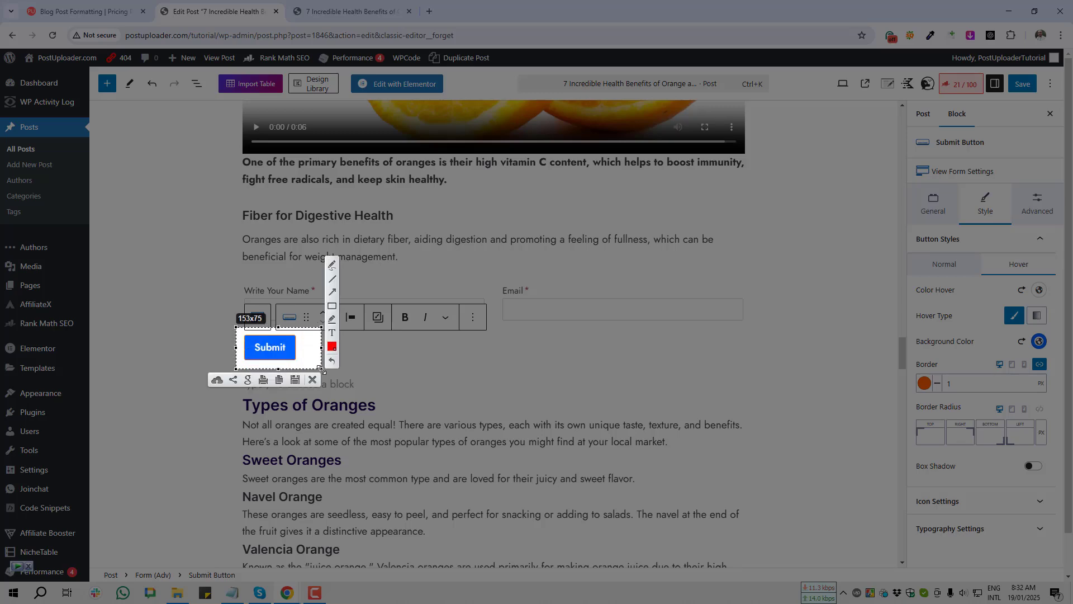
key("ctrl+c")
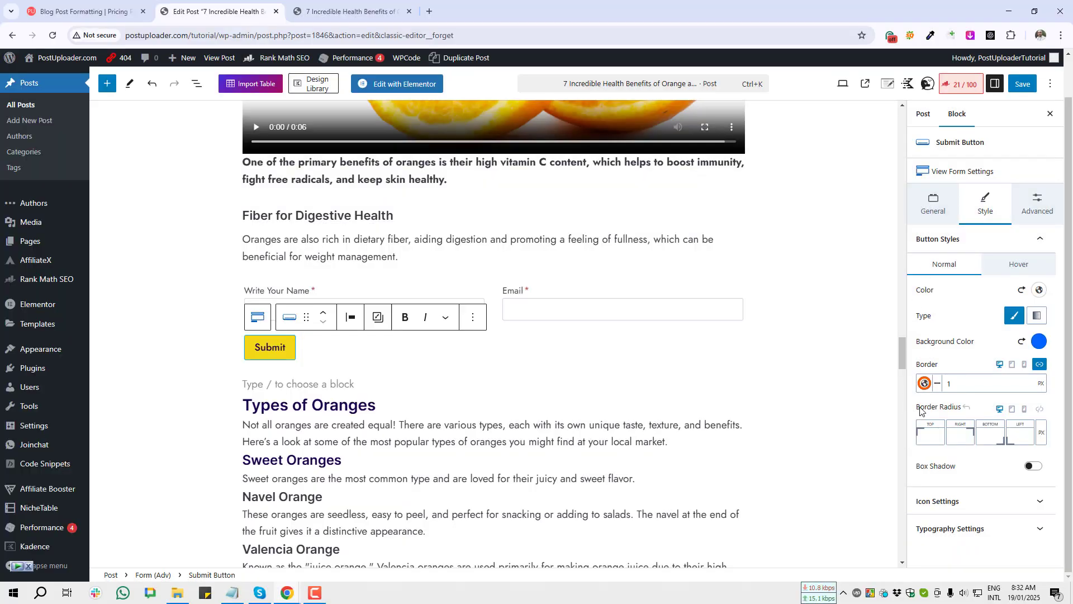
Step: Examine the Border Radius option for the Submit button's normal state
key("Print")
left_click_drag(908, 399, 979, 419)
key("ctrl+c")
Step: Turn on Box Shadow for the Submit button's normal state and inspect the button
key("Print")
left_click_drag(914, 453, 1061, 486)
key("ctrl+c")
left_click(1036, 469)
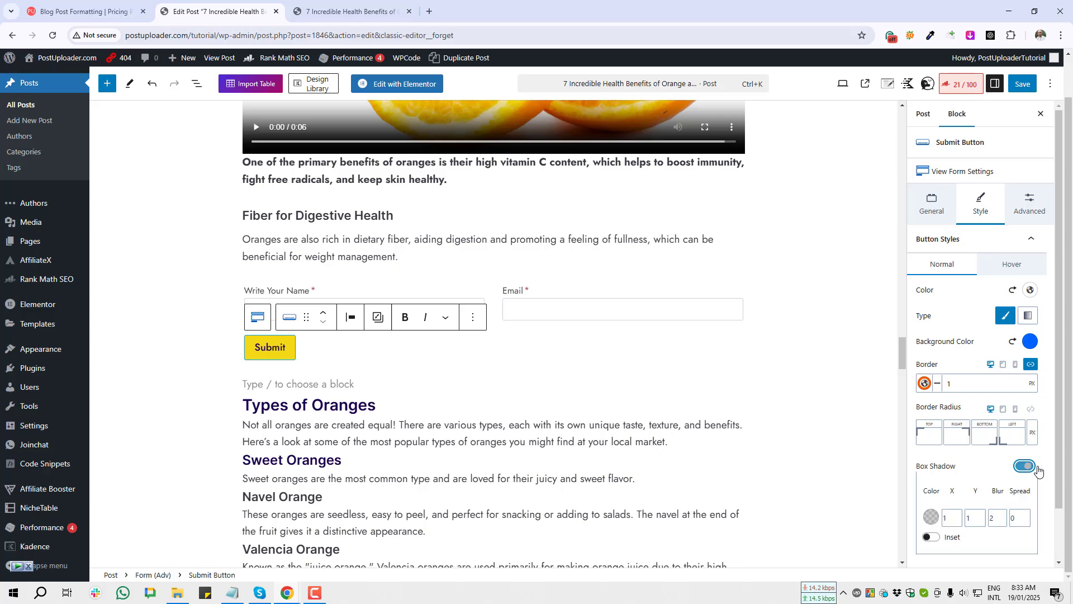
key("Print")
left_click_drag(219, 323, 321, 388)
Step: Add the right-arrow line icon to the Submit button through its Icon Settings and inspect the button
scroll(917, 500, "down", 1)
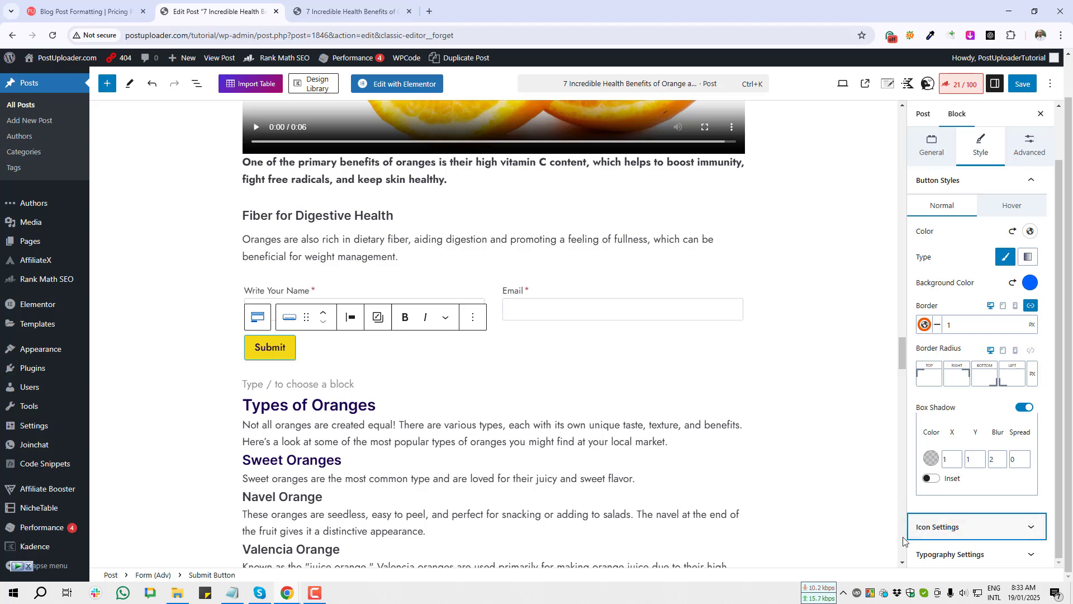
left_click(1031, 528)
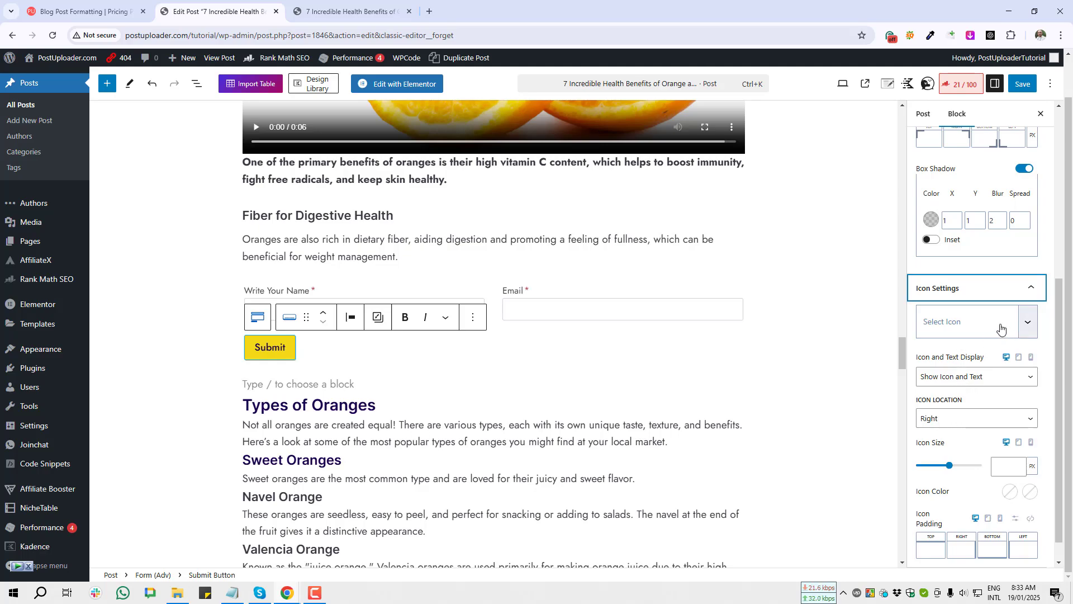
key("Print")
left_click_drag(905, 302, 1047, 354)
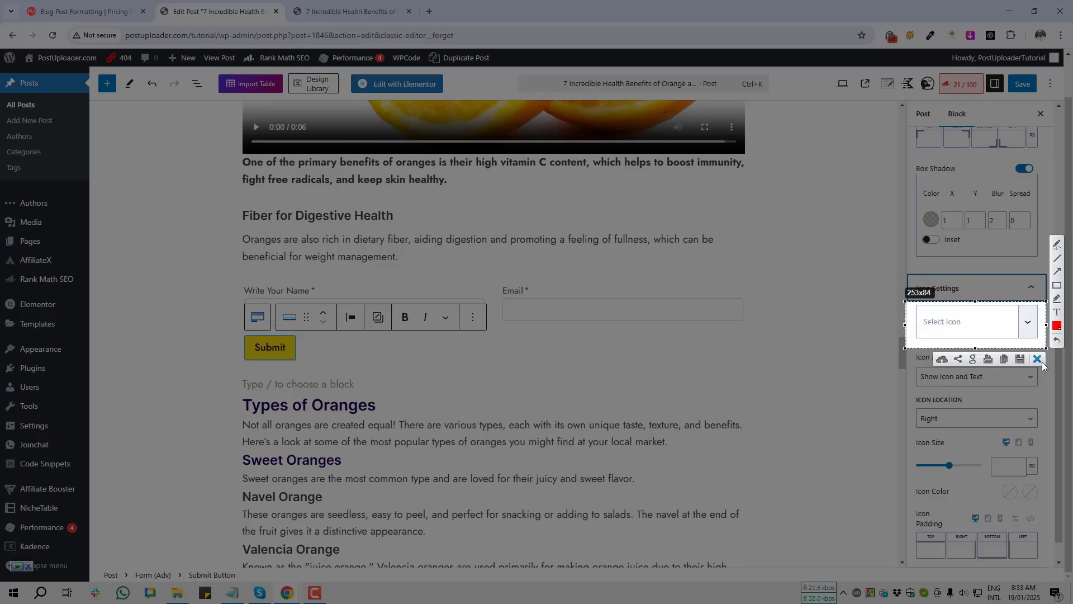
left_click(1035, 361)
left_click(1025, 326)
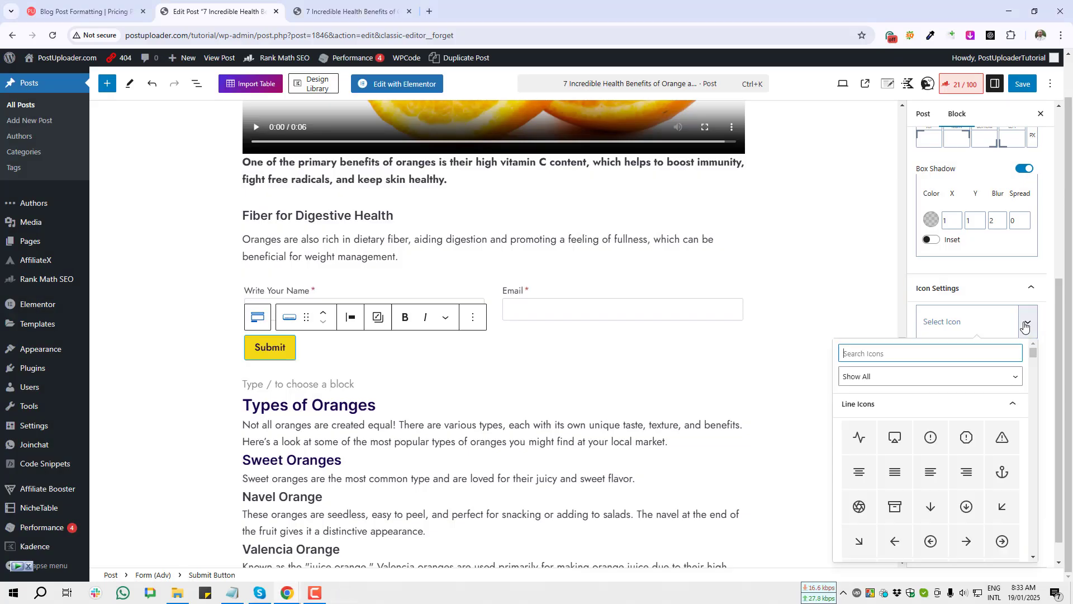
scroll(932, 506, "down", 1)
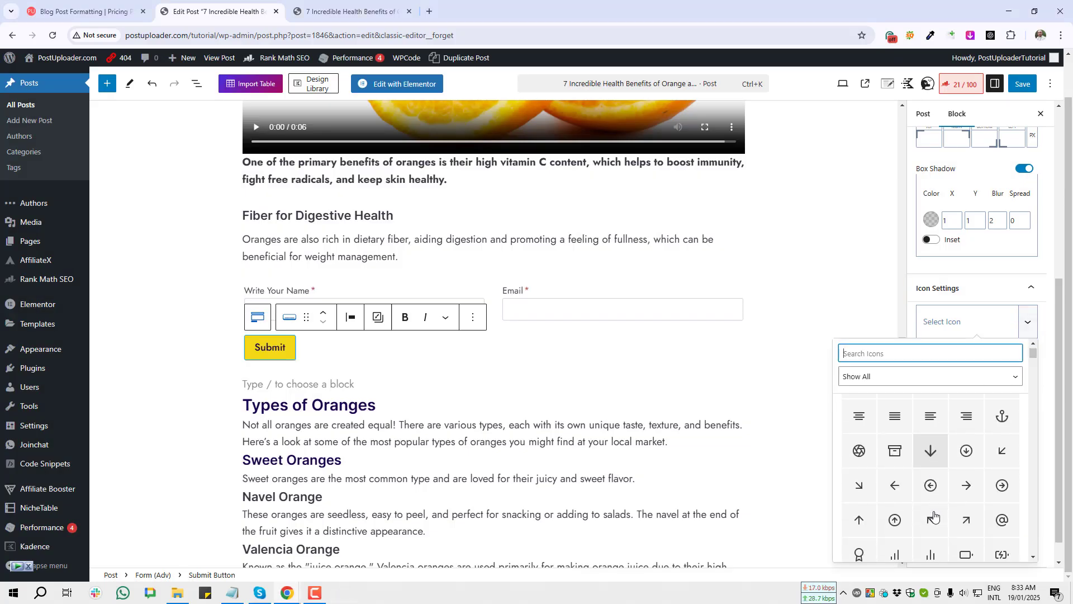
left_click(965, 486)
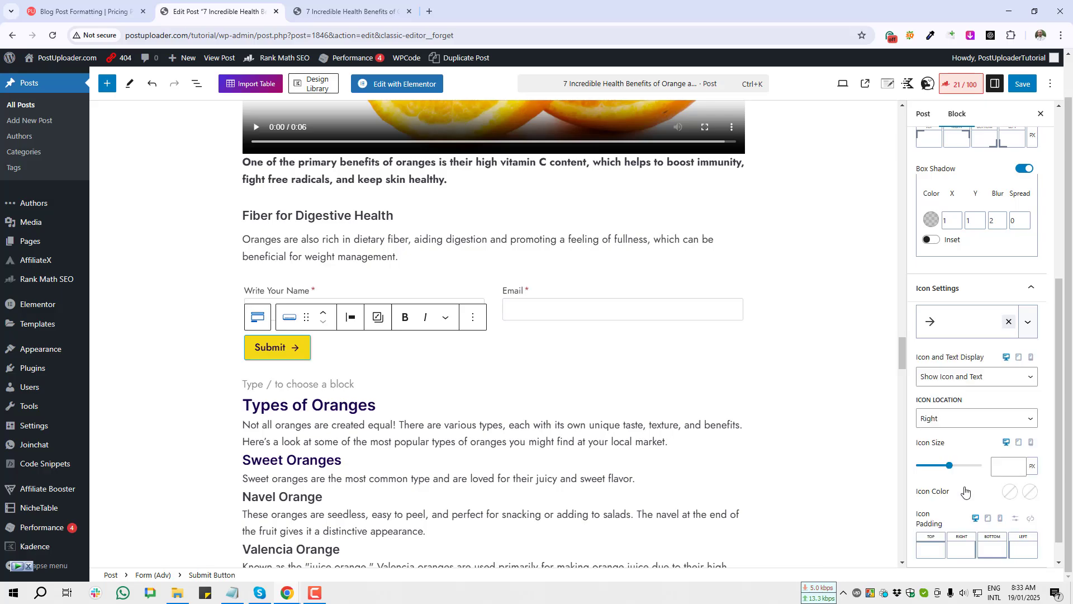
key("Print")
left_click_drag(240, 336, 320, 367)
Step: Set the Submit button's icon size to 25 px and inspect the enlarged arrow and the remaining icon settings
scroll(971, 480, "down", 1)
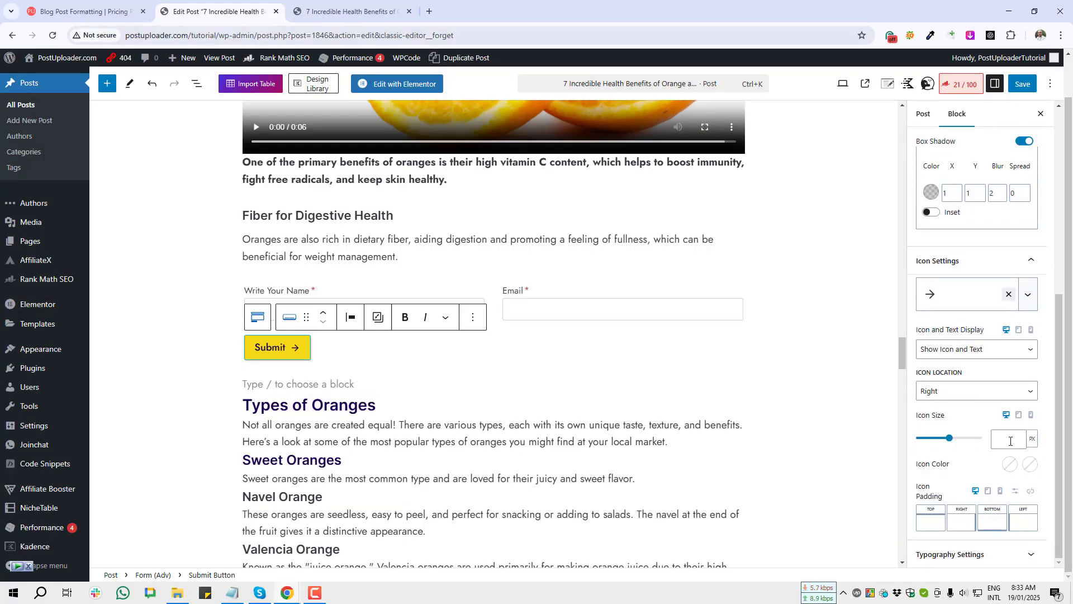
key("Print")
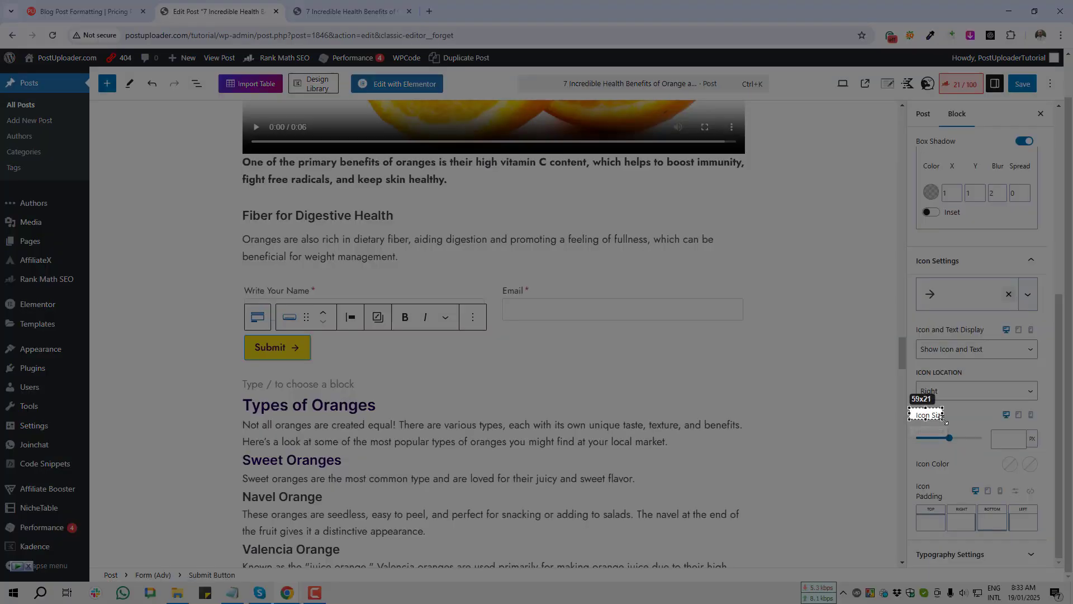
left_click_drag(943, 420, 948, 428)
left_click(940, 432)
left_click(1009, 438)
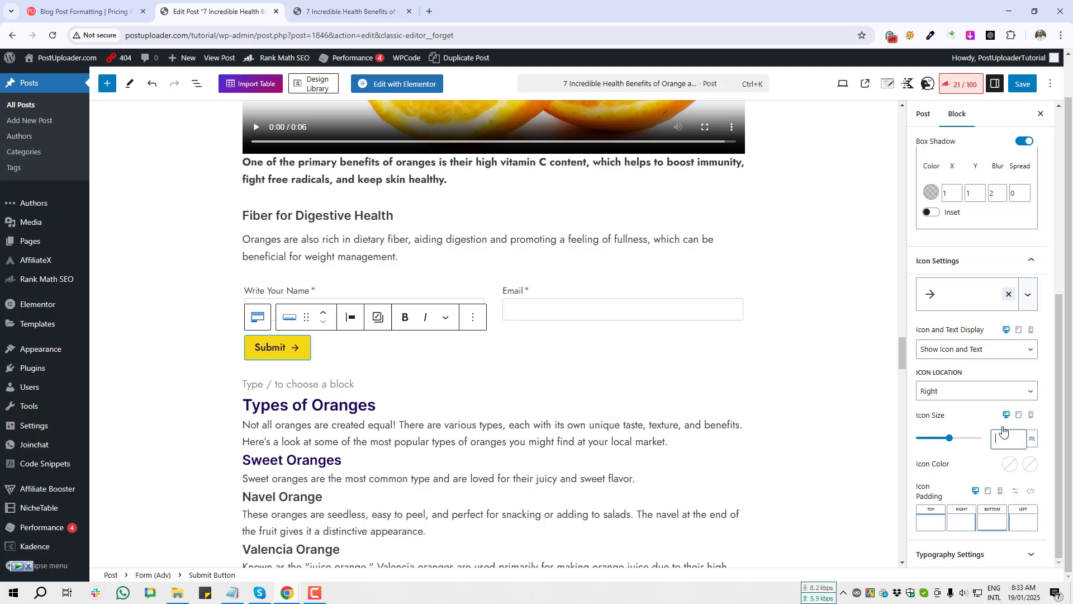
type("25")
key("Print")
left_click_drag(243, 333, 316, 362)
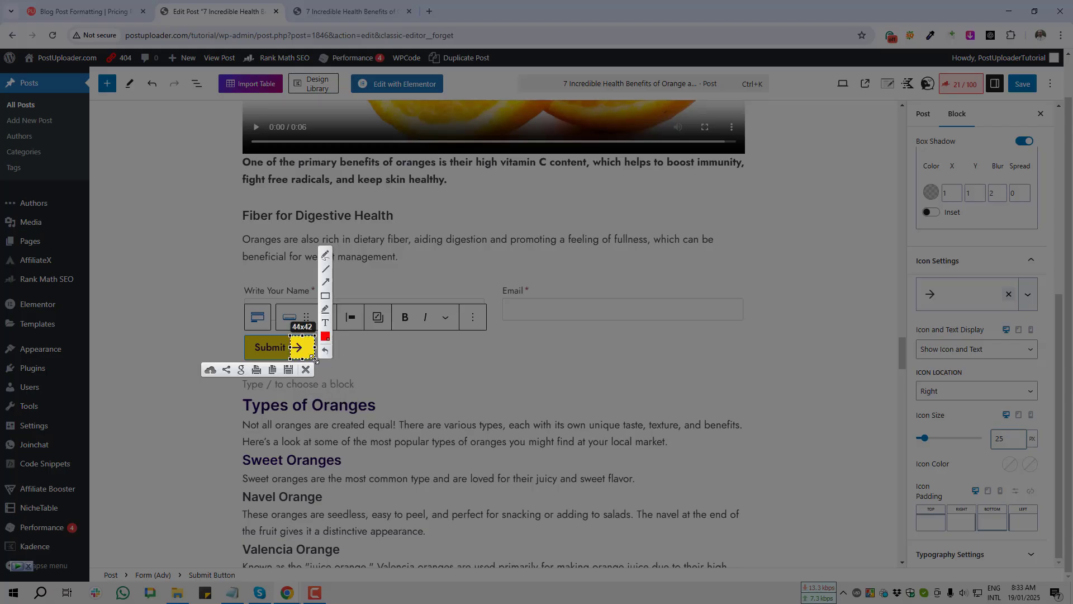
key("ctrl+c")
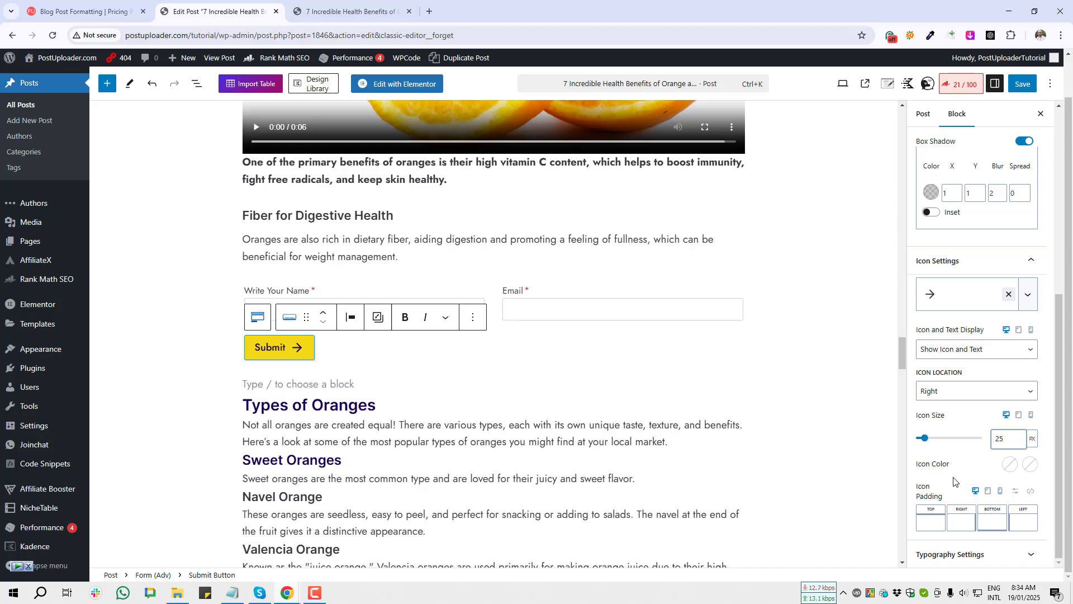
key("Print")
key("Escape")
scroll(945, 481, "down", 2)
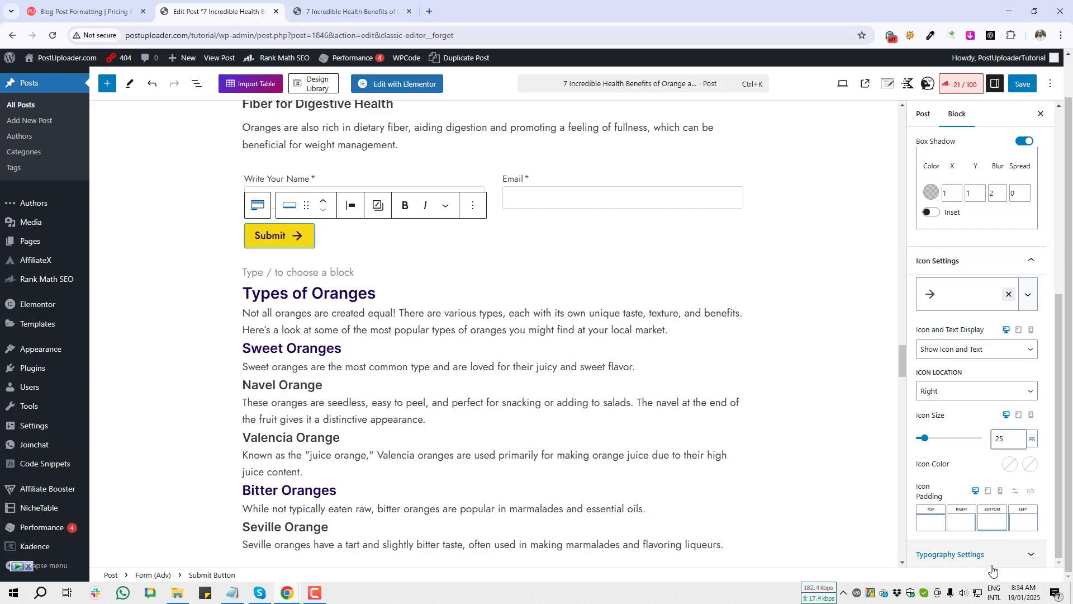
Step: Expand the Submit button's Typography Settings and examine the font size options, including the custom size option
left_click(1030, 557)
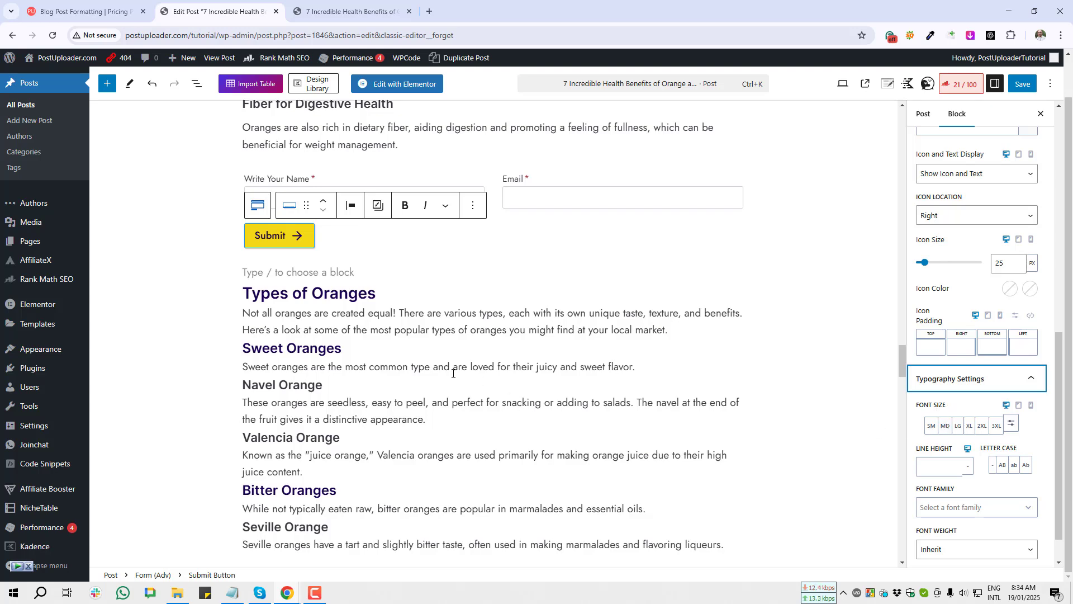
key("Print")
left_click_drag(244, 226, 290, 246)
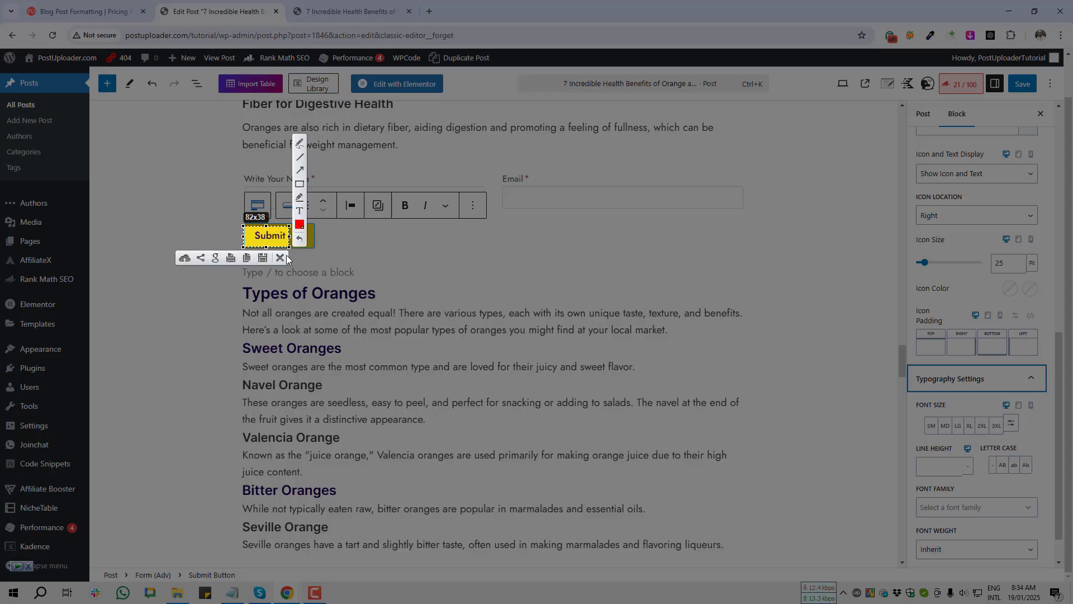
left_click(284, 257)
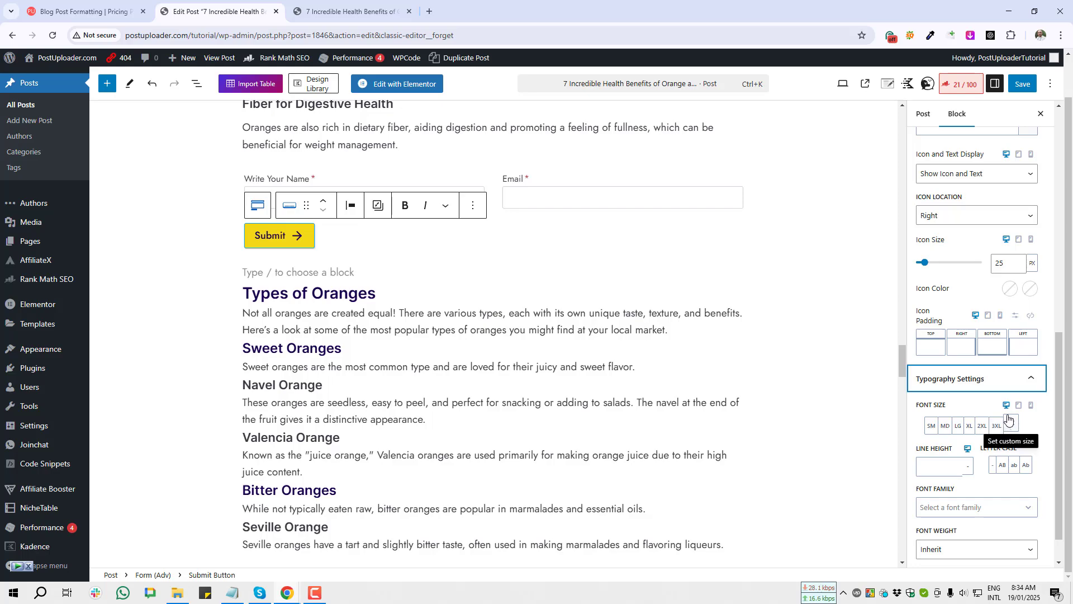
key("super+shift+s")
left_click_drag(1003, 410, 1022, 436)
key("ctrl+c")
Step: Give the Submit button text a custom font size, trying 25 px and settling on 20 px
left_click(1011, 425)
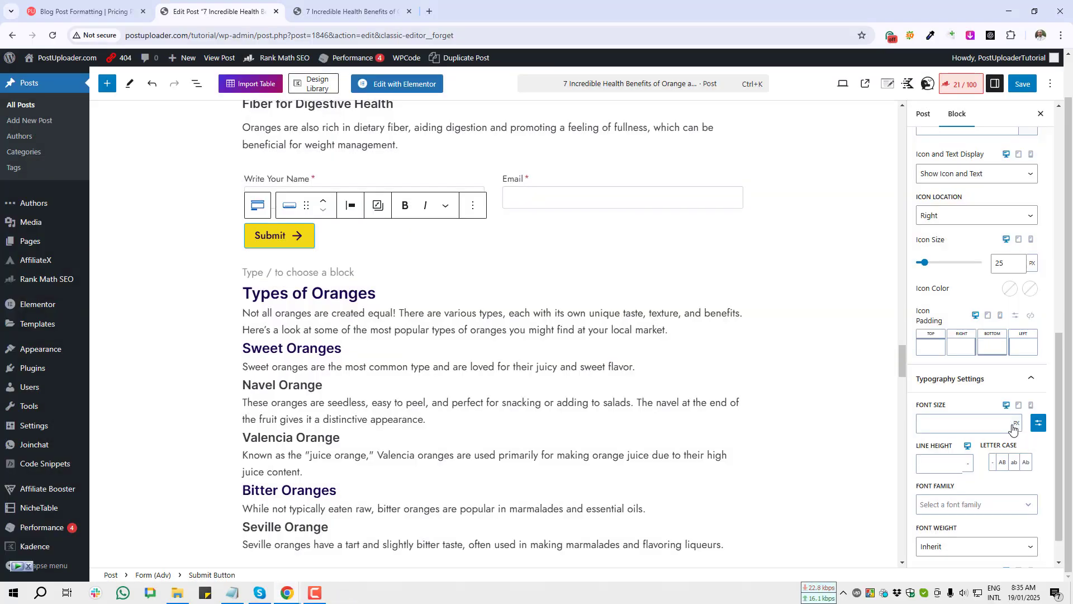
left_click(939, 424)
type("25")
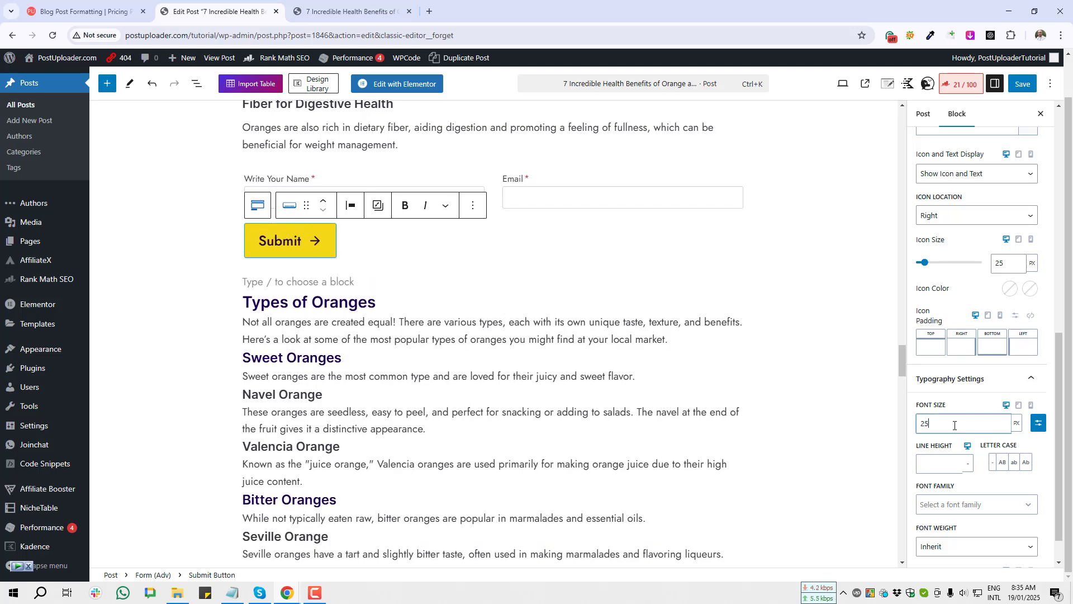
key("Print")
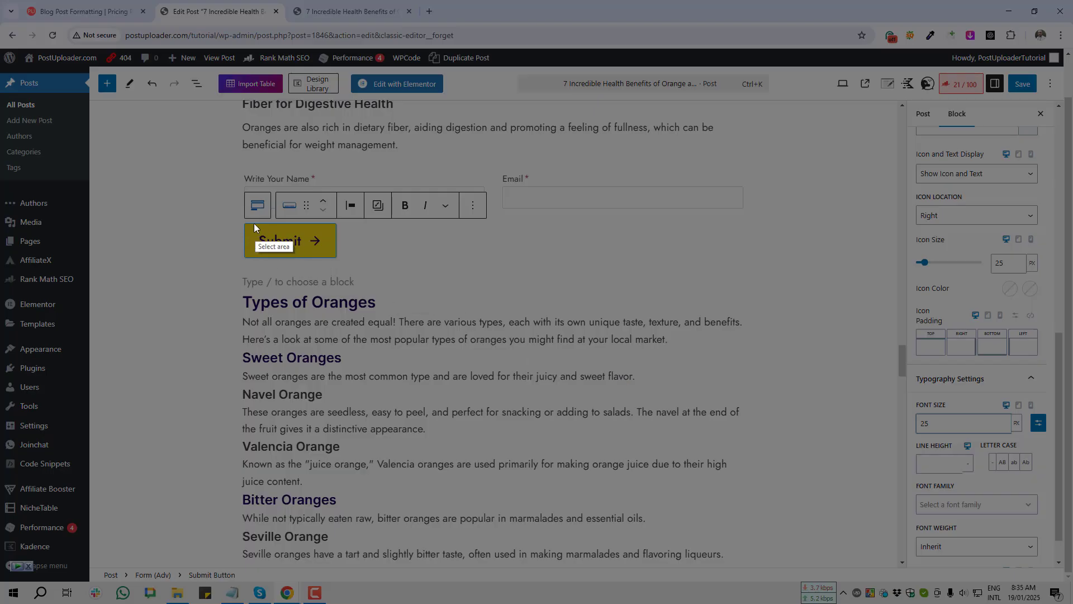
left_click_drag(253, 223, 309, 263)
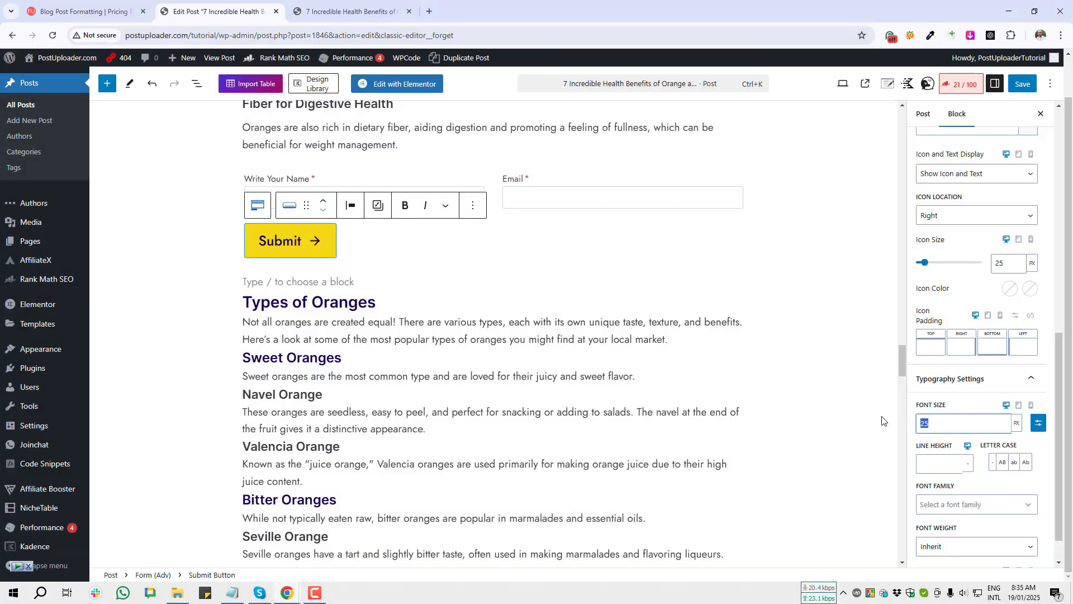
type("20")
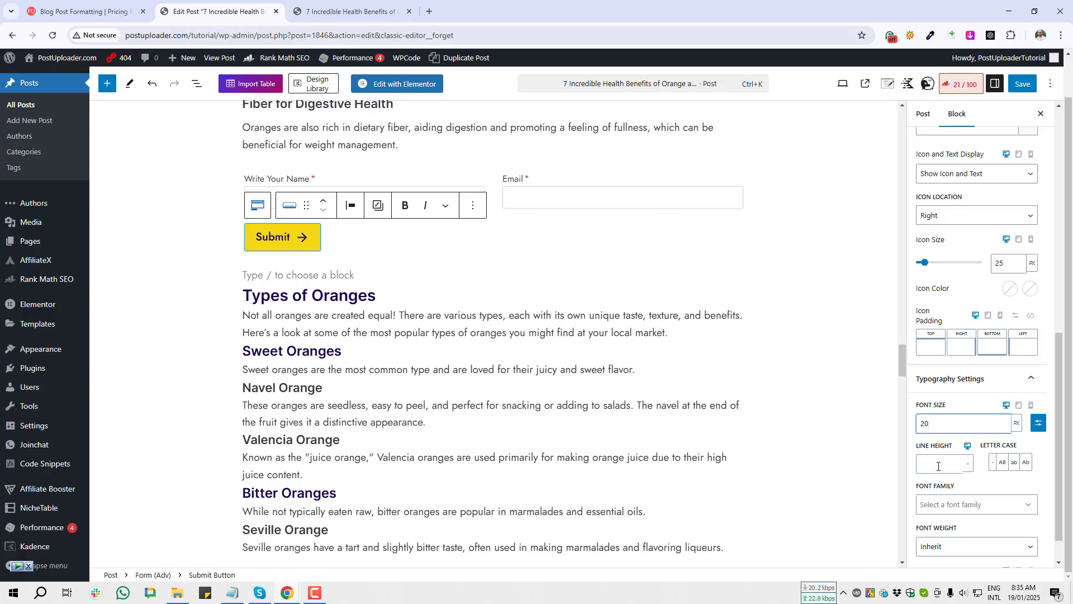
Step: Examine the Submit button's remaining typography options, such as line height, letter case, font family and font weight
key("Print")
left_click_drag(904, 439, 1045, 559)
scroll(1000, 509, "down", 1)
key("Print")
left_click_drag(908, 525, 1062, 569)
scroll(962, 484, "up", 7)
scroll(979, 375, "up", 3)
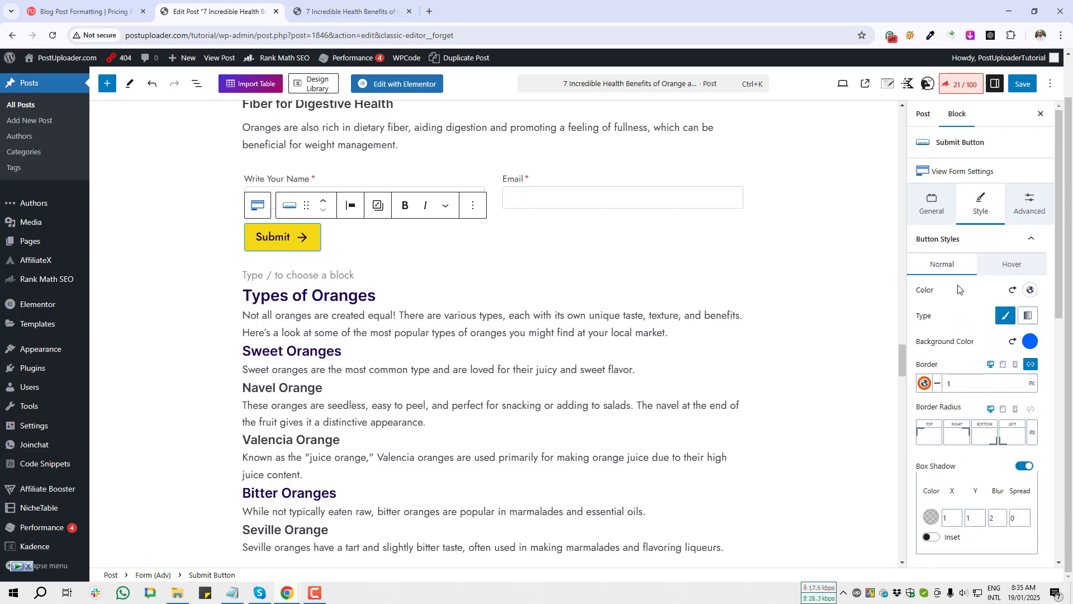
Step: Open the Submit button's Advanced settings and examine its padding option against the button in the form
left_click(1031, 211)
key("Print")
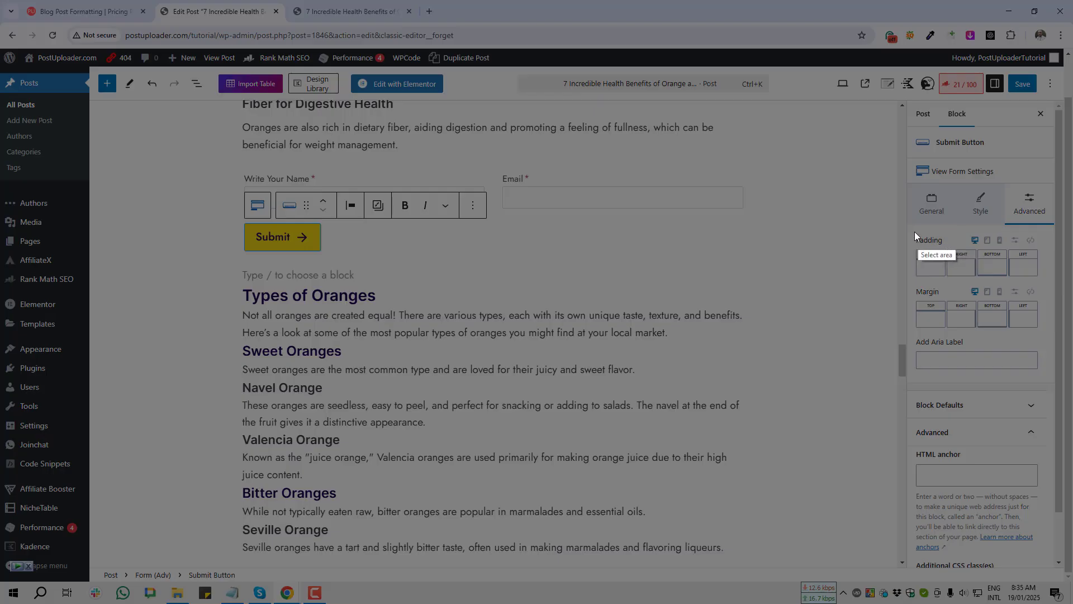
left_click_drag(904, 226, 969, 250)
left_click(954, 263)
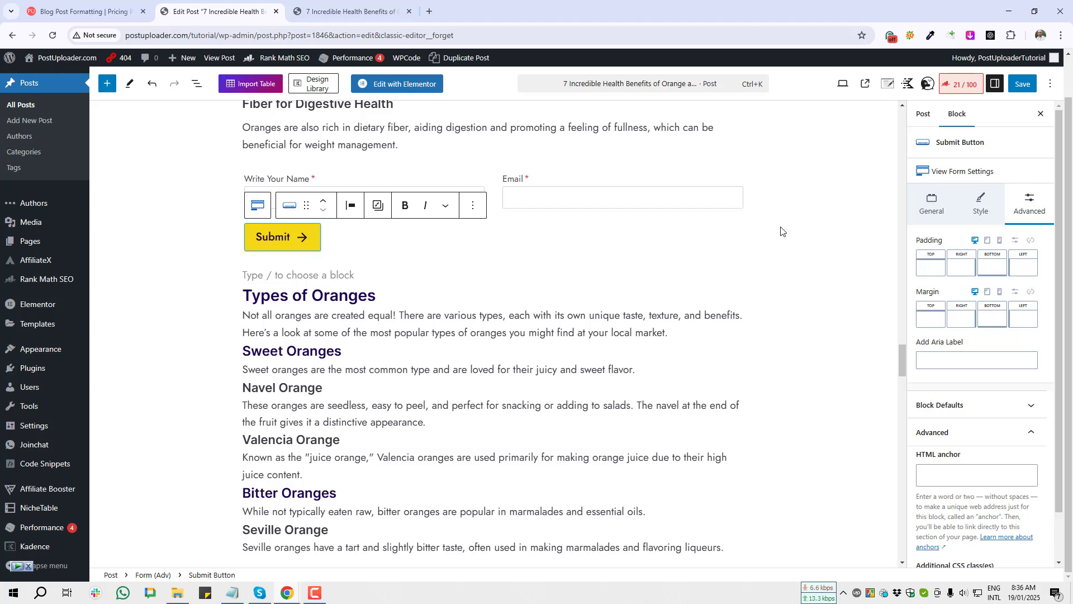
key("Print")
left_click_drag(231, 216, 590, 266)
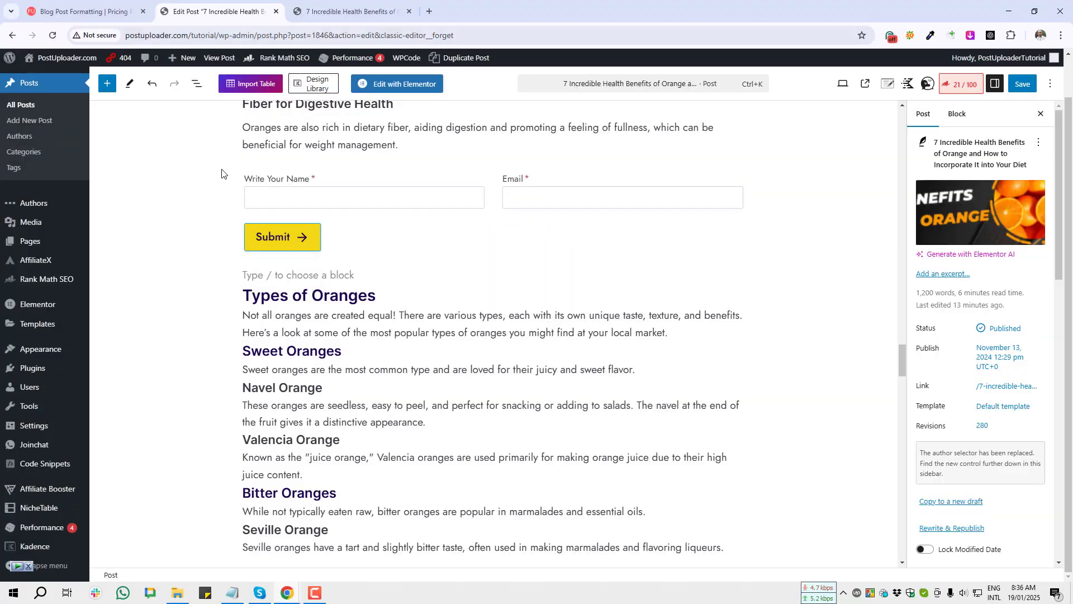
Step: Inspect the whole subscription form with its name field, email field and Submit button
key("Print")
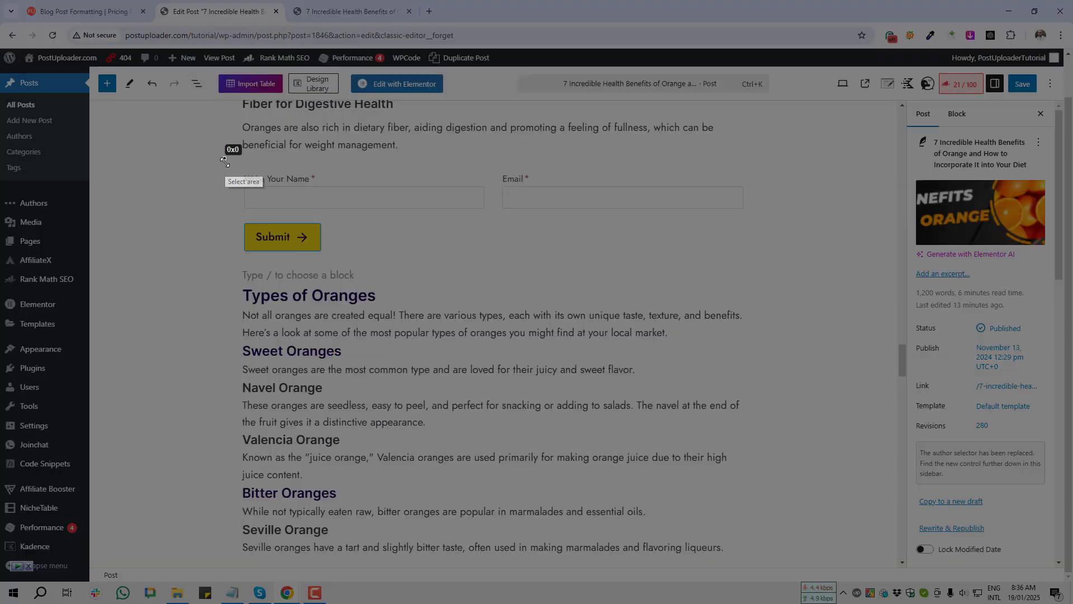
left_click_drag(224, 161, 769, 270)
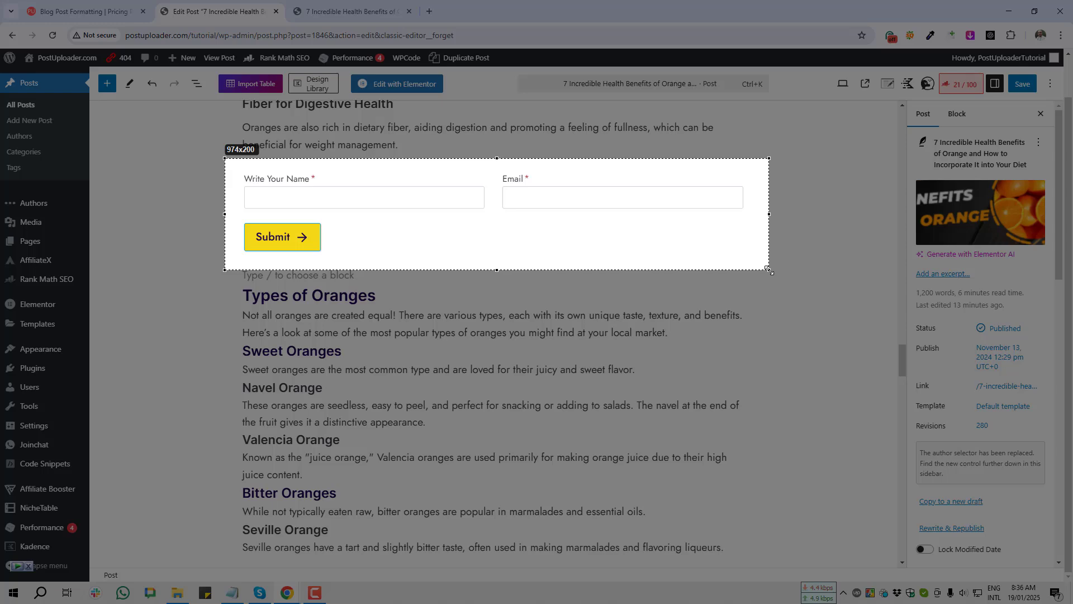
left_click_drag(769, 271, 769, 270)
left_click(208, 217)
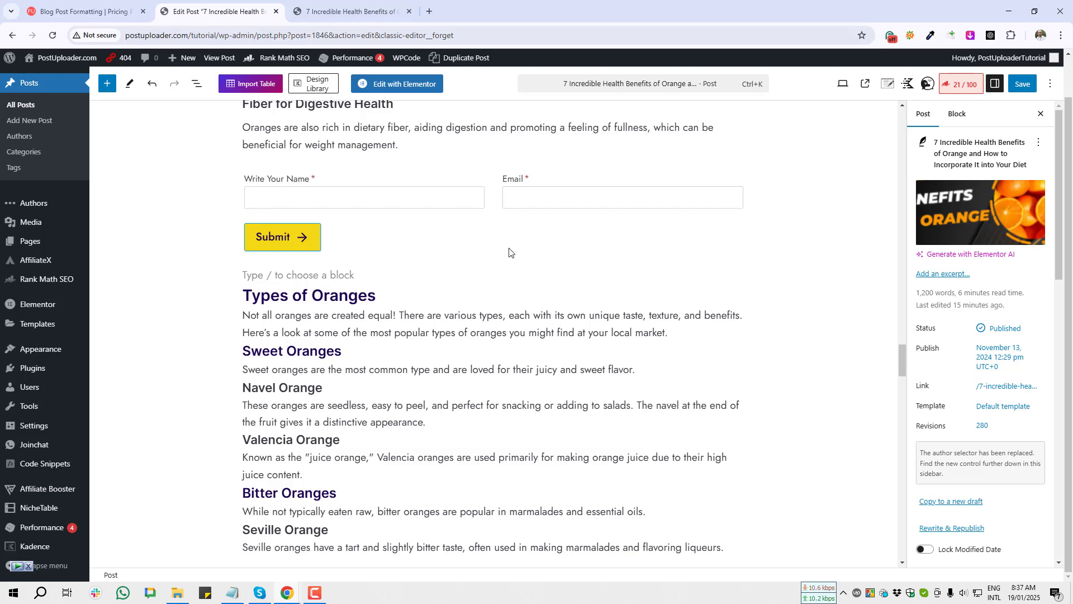
Step: Select the parent Form (Adv) block by stepping up from the Email field through its Section and Row Layout
left_click(539, 202)
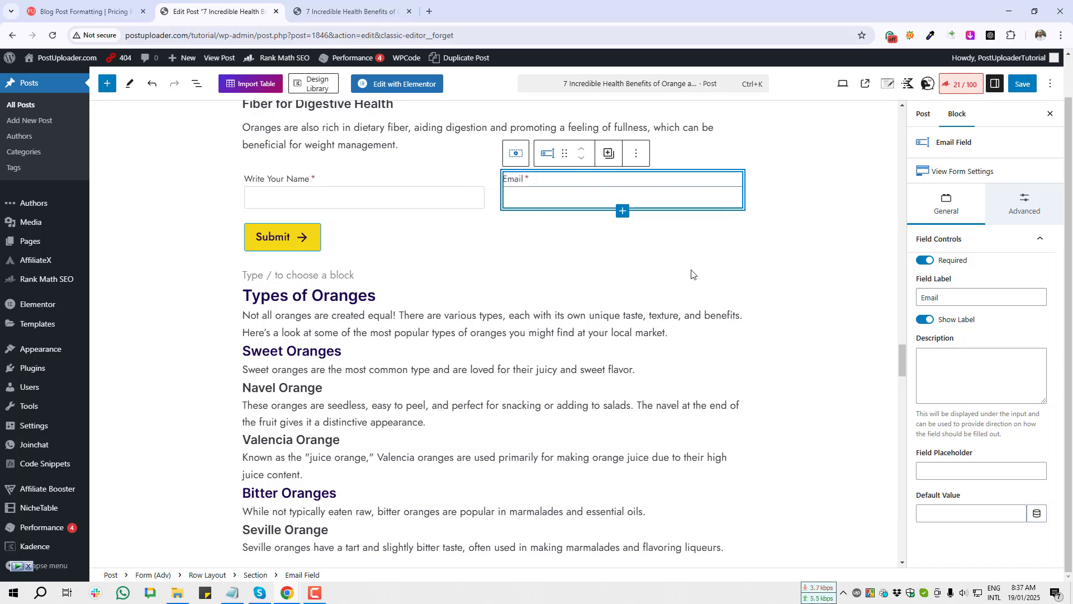
key("Print")
left_click_drag(498, 129, 534, 170)
left_click(525, 182)
left_click(515, 153)
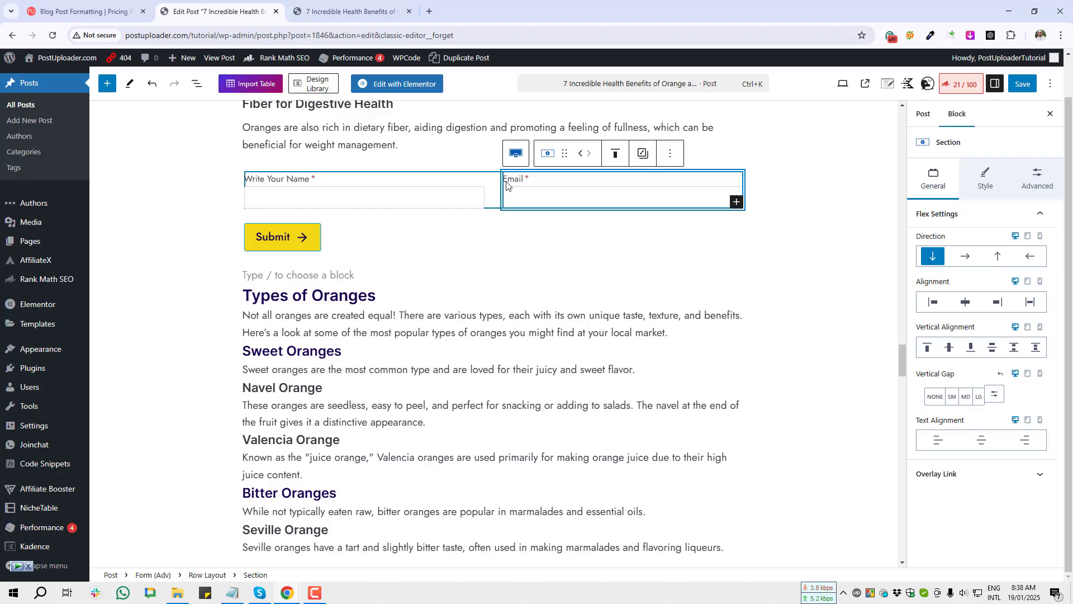
left_click(515, 155)
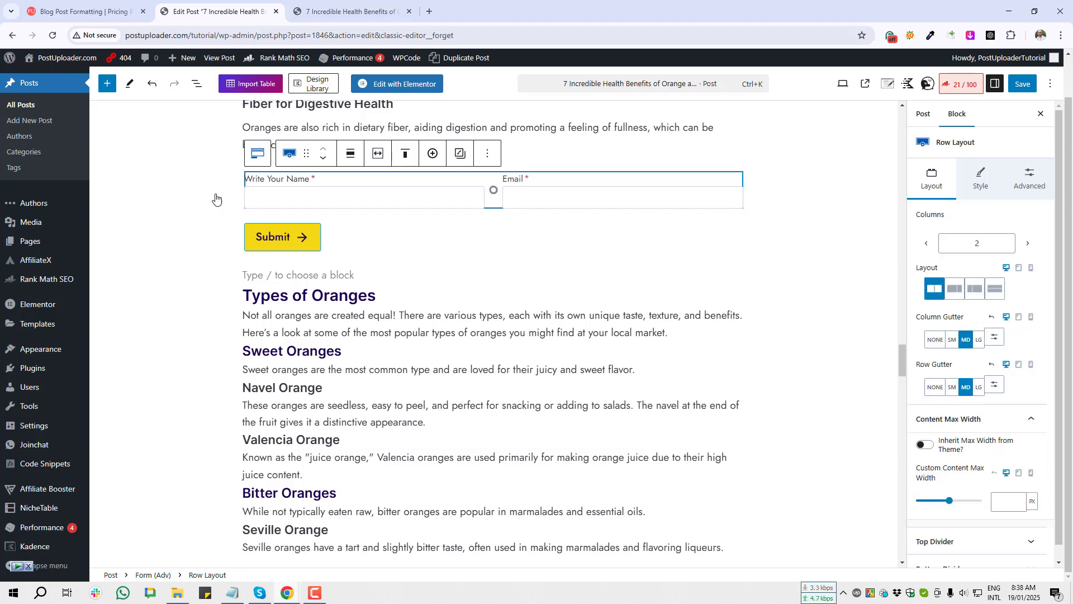
left_click(251, 160)
Step: Examine the Form (Adv) block's transform options Columns, Details and Group, and close them without transforming the block
left_click(255, 155)
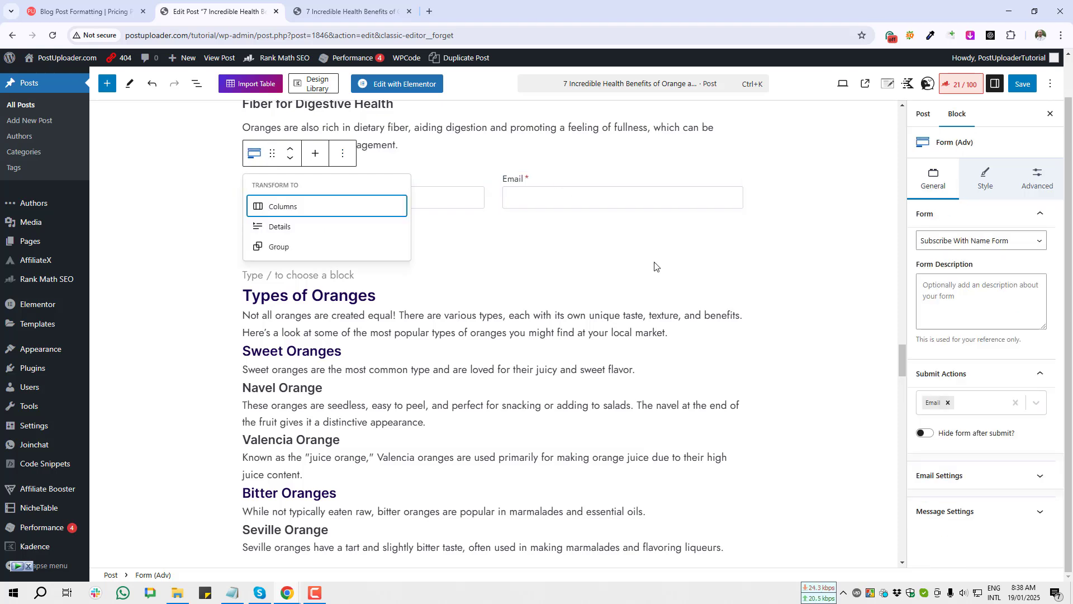
left_click(254, 156)
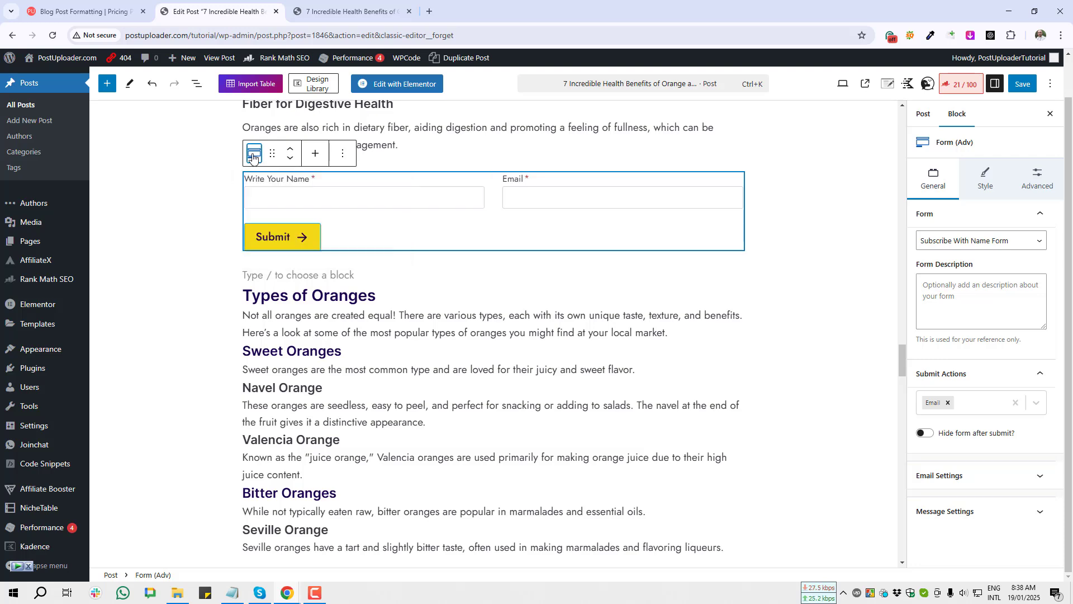
left_click(253, 156)
key("Print")
mouse_move(250, 189)
left_mouse_down()
mouse_move(316, 237)
mouse_move(322, 257)
left_mouse_up()
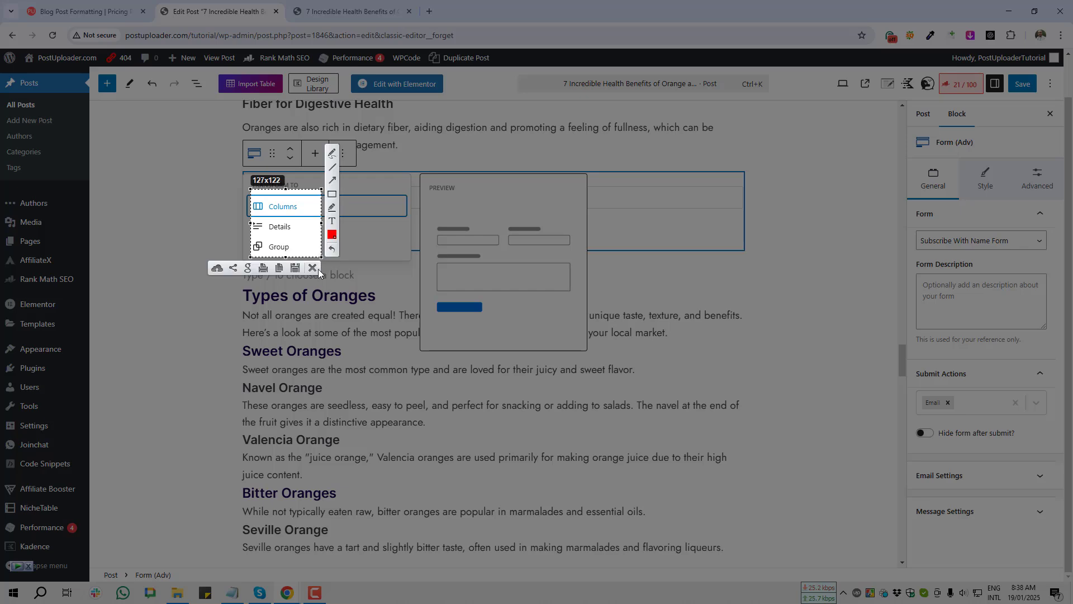
left_click(317, 271)
left_click(253, 153)
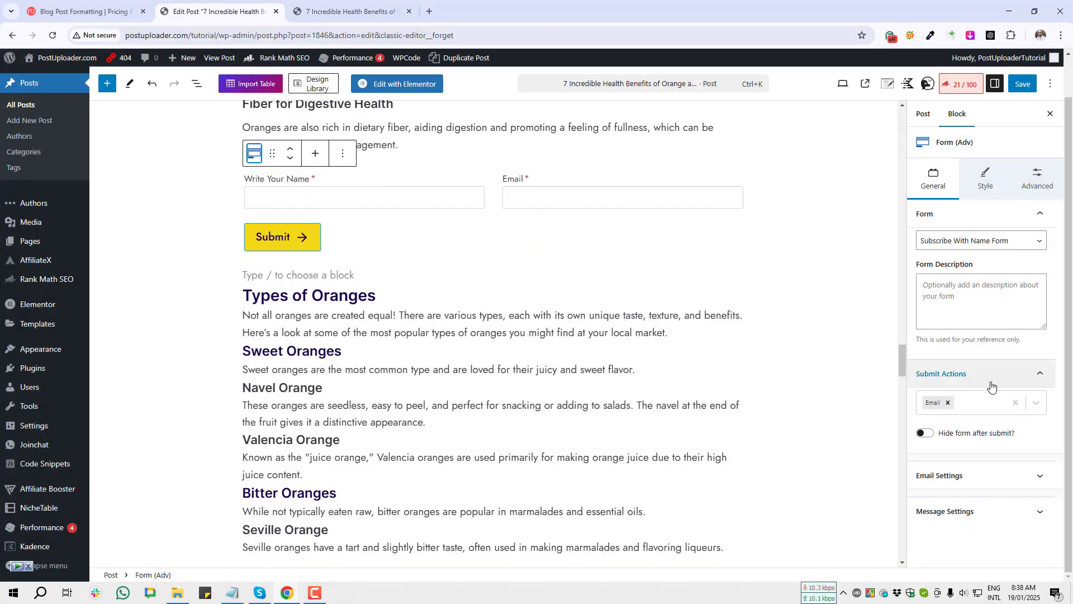
Step: Examine the Form (Adv) block's general settings and its Submit Actions
key("Print")
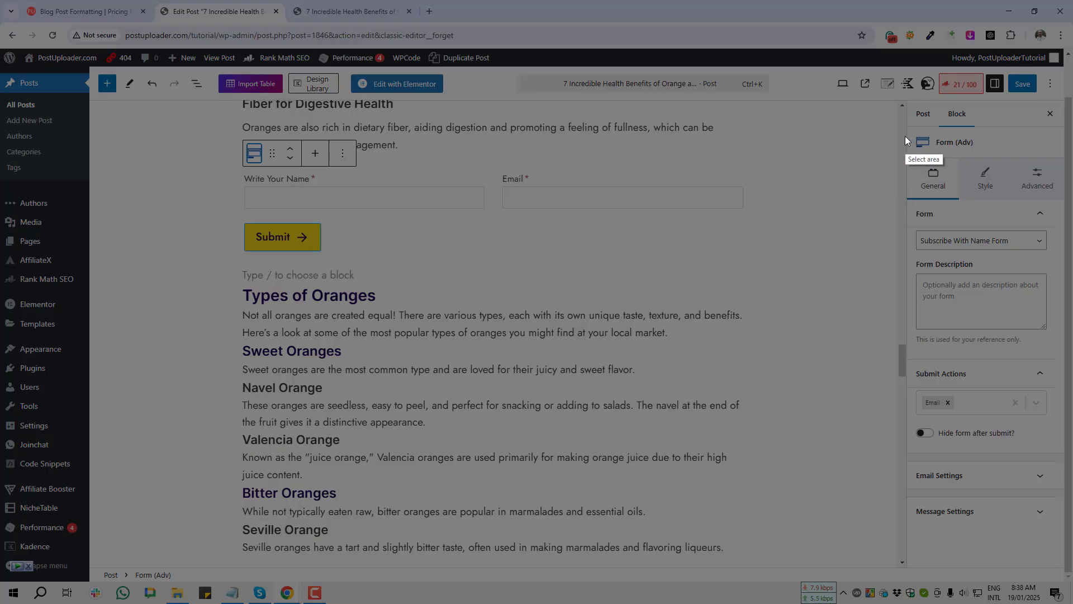
left_click_drag(904, 136, 961, 216)
left_click(951, 229)
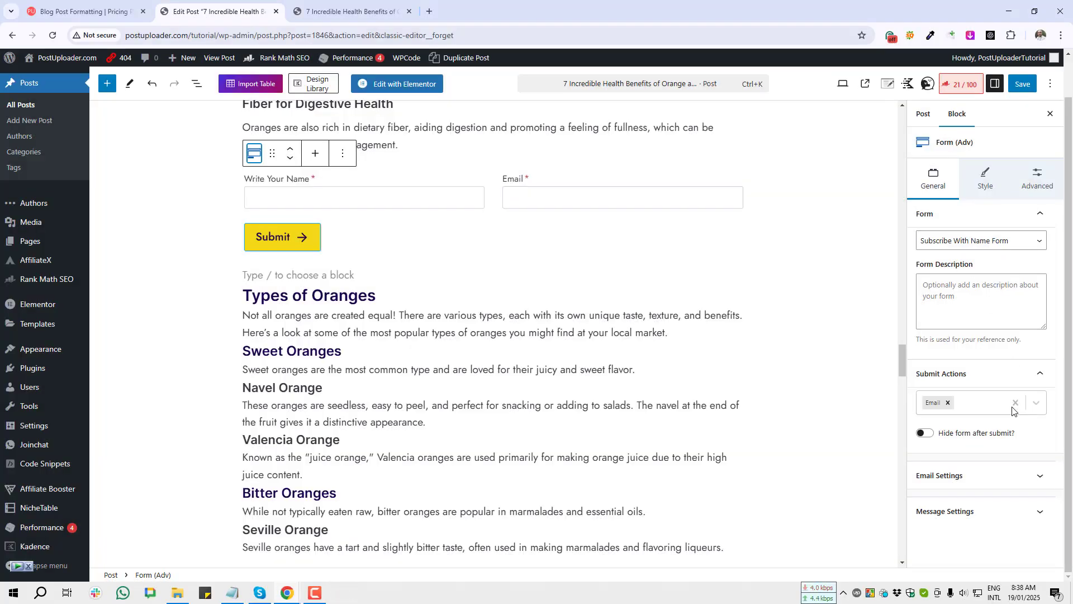
key("Print")
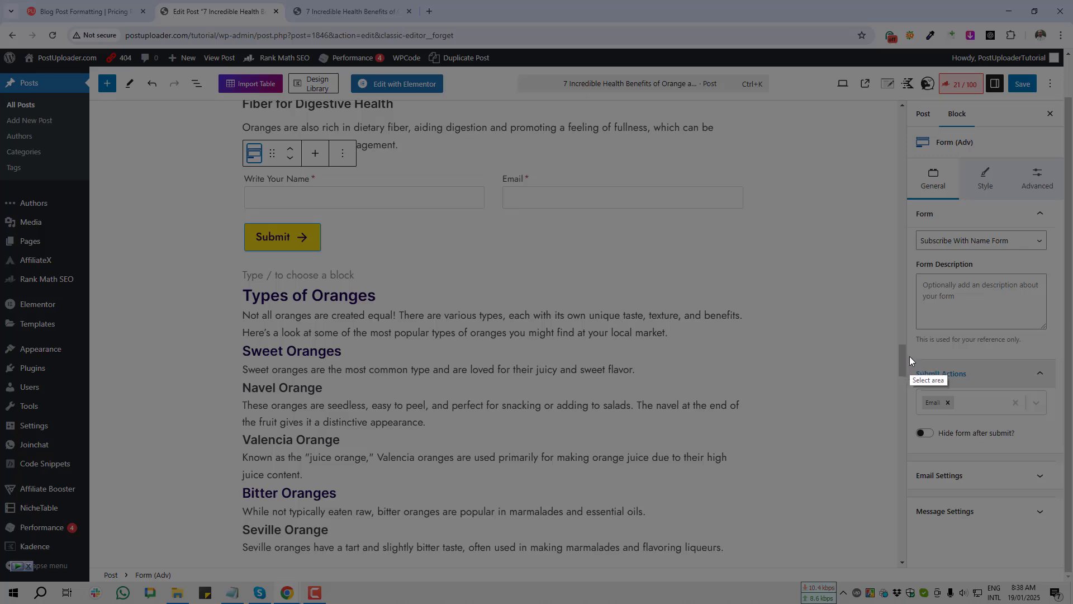
left_click_drag(910, 354, 1048, 425)
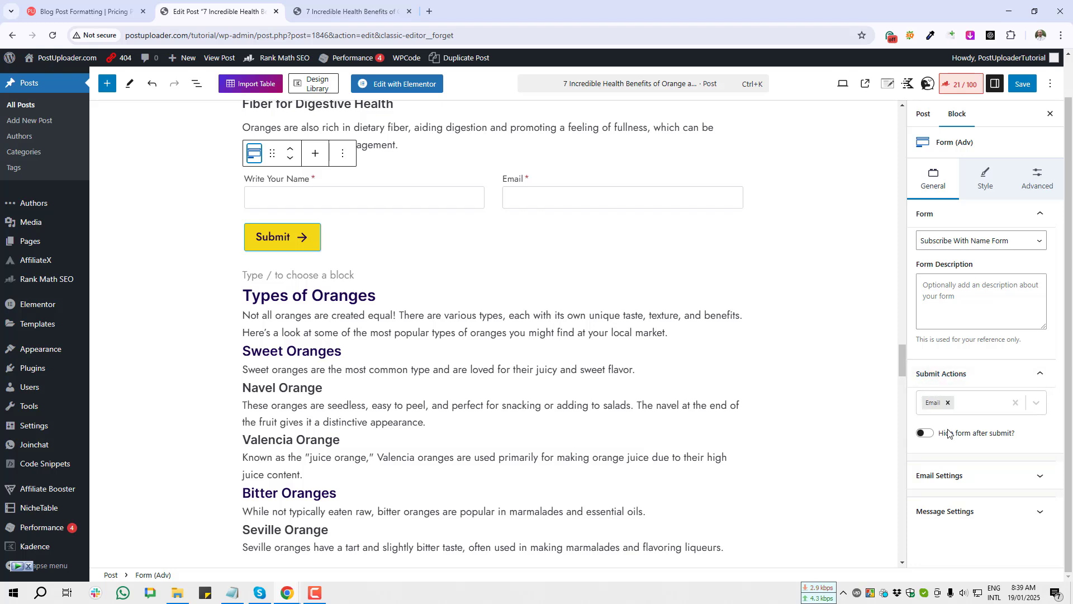
Step: Turn on the "Hide form after submit?" option in the form's Submit Actions
key("Print")
mouse_move(909, 417)
left_mouse_down()
mouse_move(939, 444)
mouse_move(1032, 447)
left_mouse_up()
left_click(1025, 459)
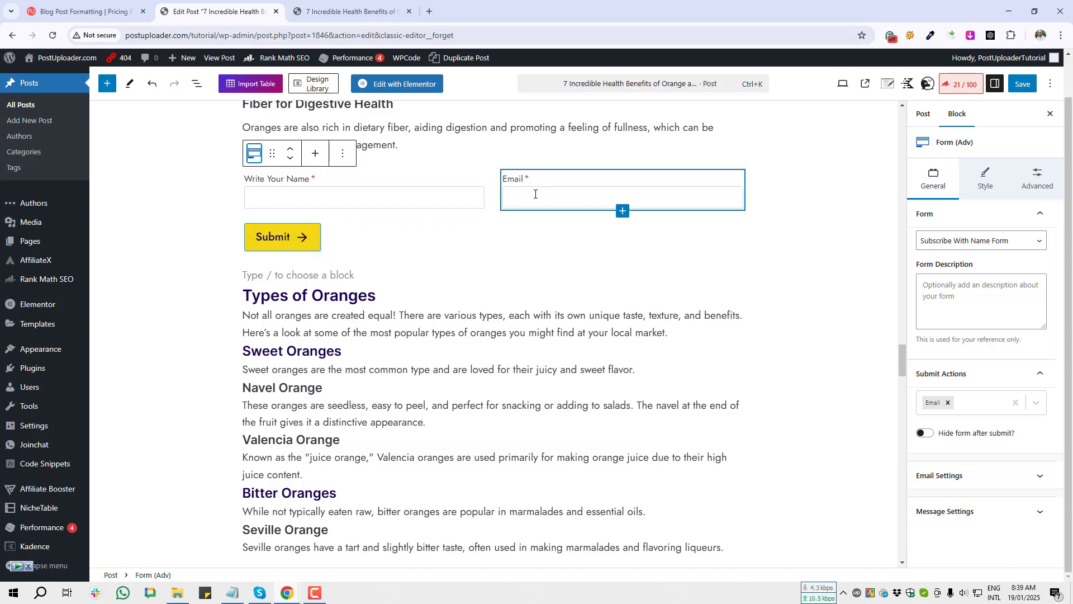
left_click(927, 435)
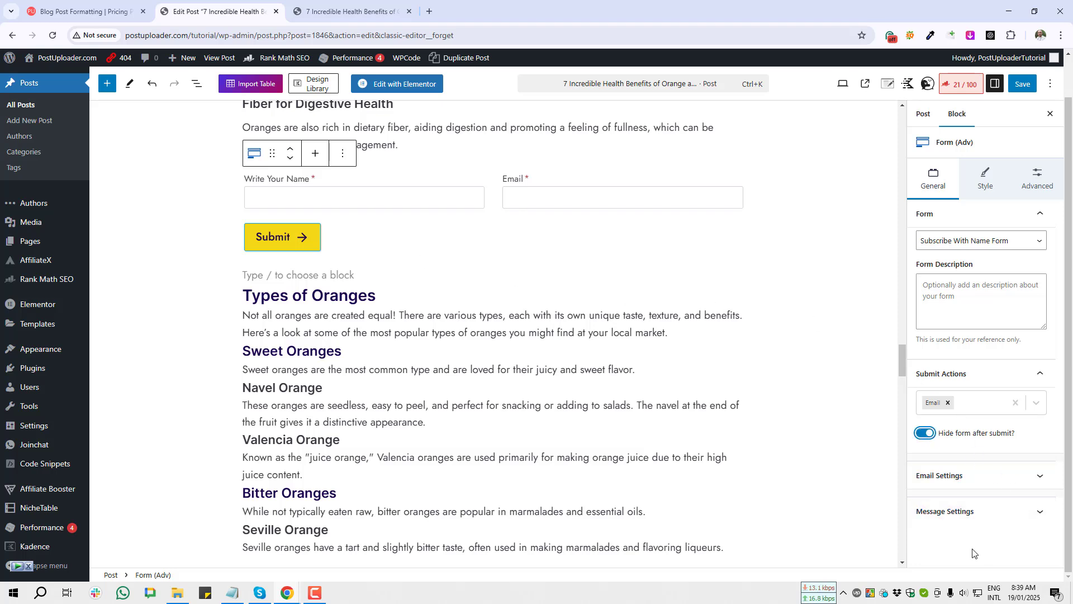
Step: Expand the Form (Adv) block's Email Settings to show the notification email fields
key("Print")
left_click_drag(902, 460, 1054, 490)
key("ctrl+c")
key("Print")
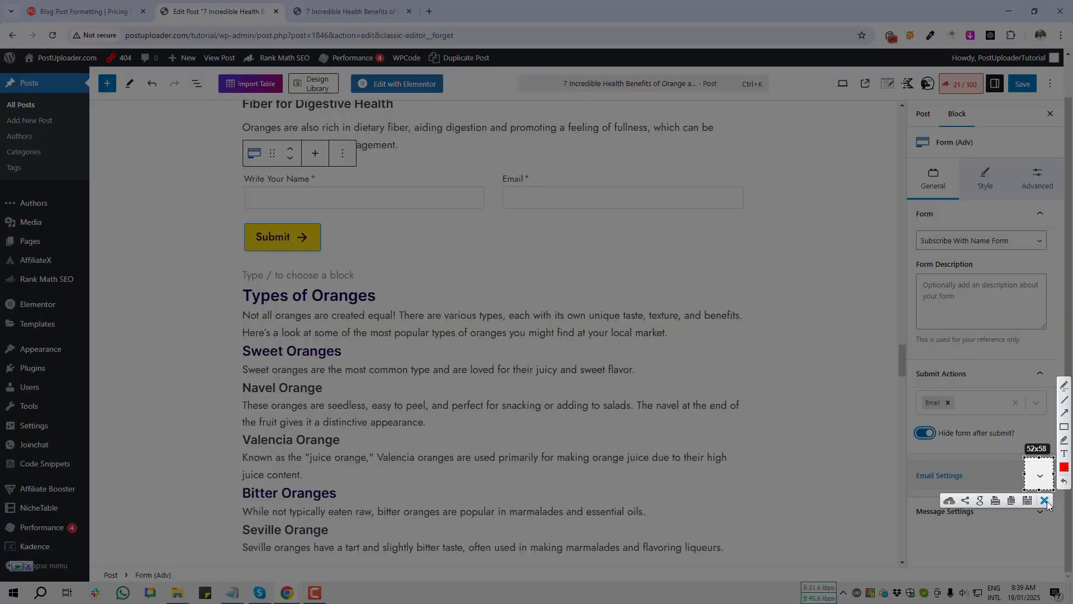
key("ctrl+c")
left_click(1040, 481)
scroll(987, 404, "down", 3)
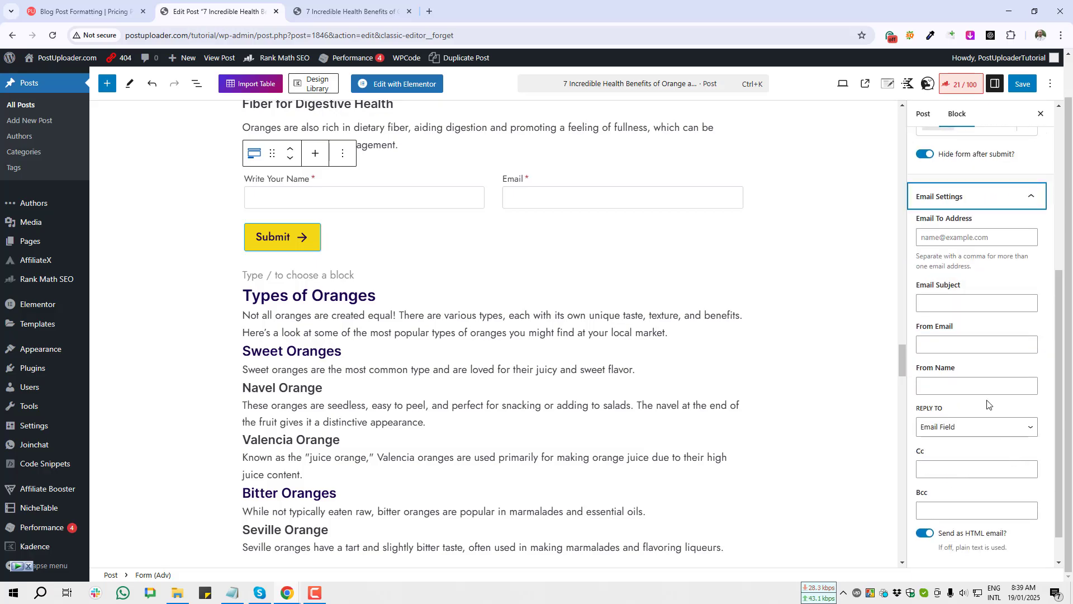
Step: Examine the Email To Address and Email Subject fields in the form's Email Settings
key("Print")
left_click_drag(908, 207, 986, 228)
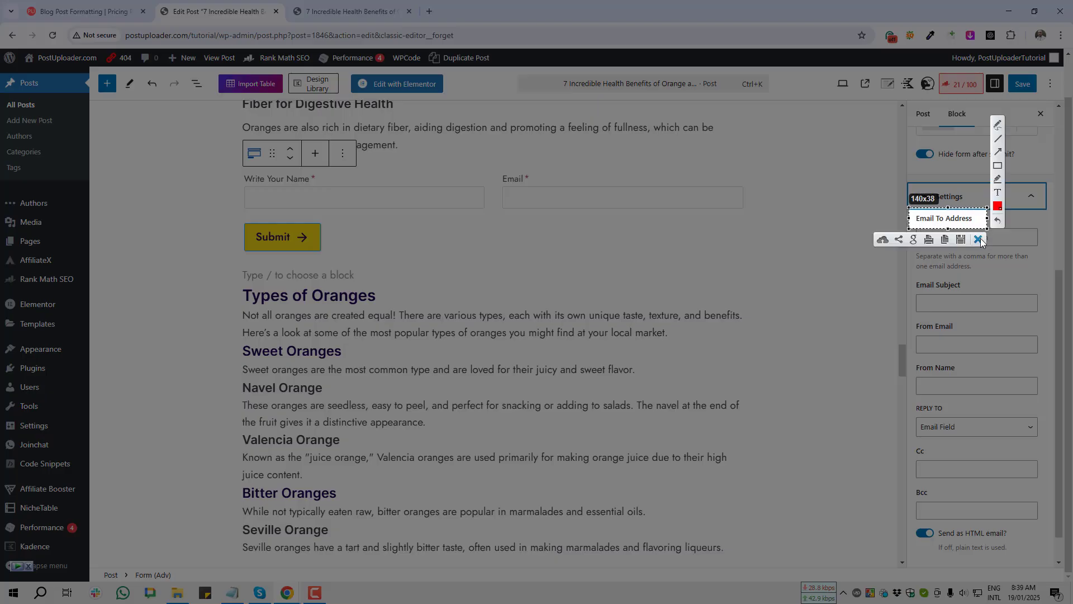
key("ctrl+c")
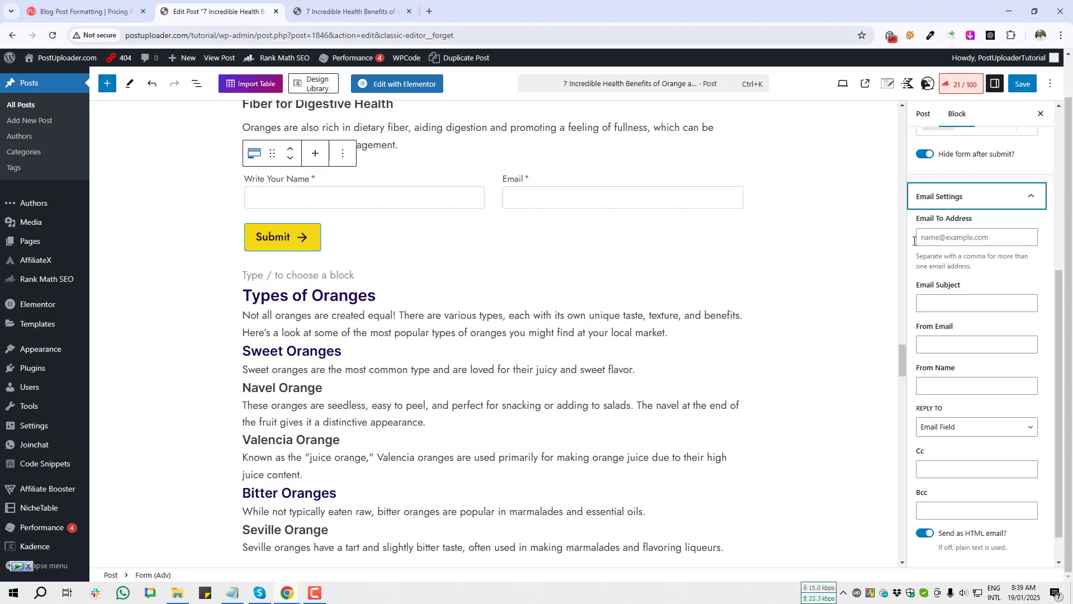
left_click(957, 238)
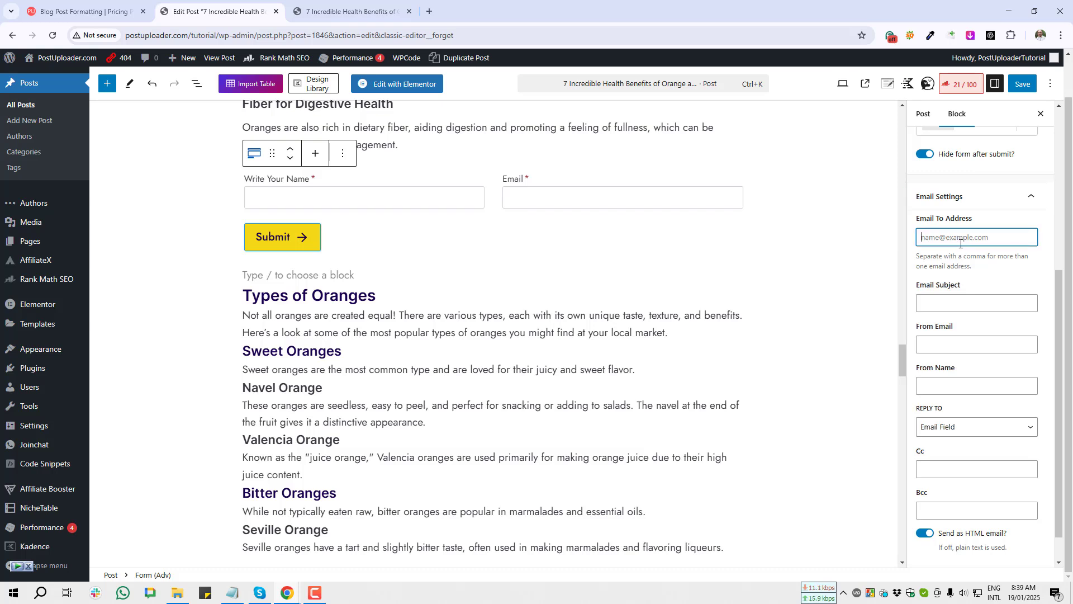
key("Print")
left_click_drag(911, 268, 983, 295)
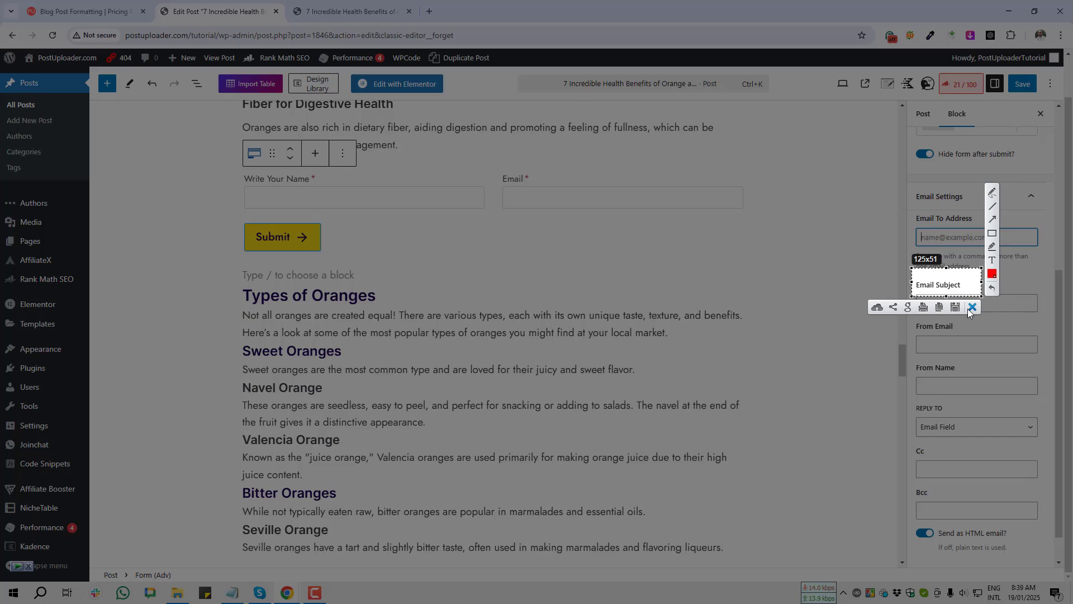
left_click(971, 307)
key("Print")
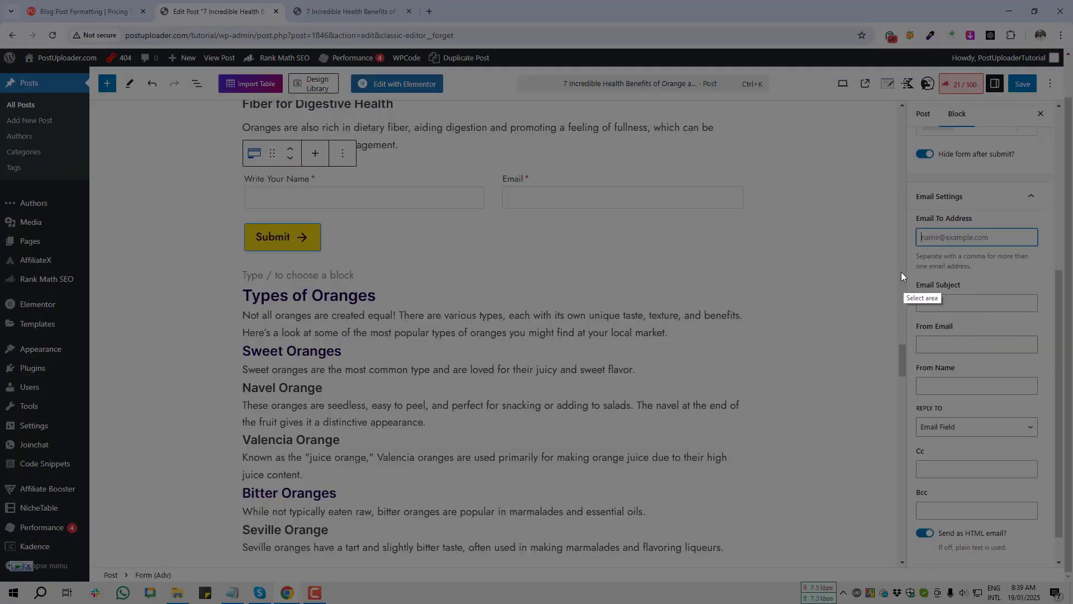
left_click_drag(915, 272, 981, 291)
left_click(970, 302)
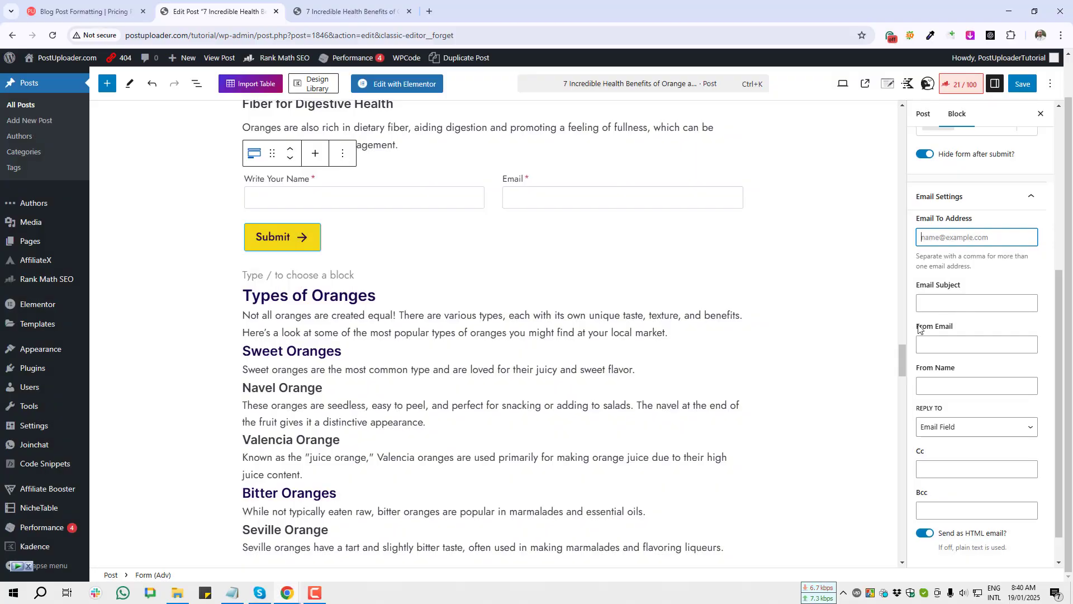
Step: Examine the From Email and From Name fields and the Reply To choices, keeping Email Field as the reply address
key("Print")
left_click_drag(910, 317, 975, 405)
key("Escape")
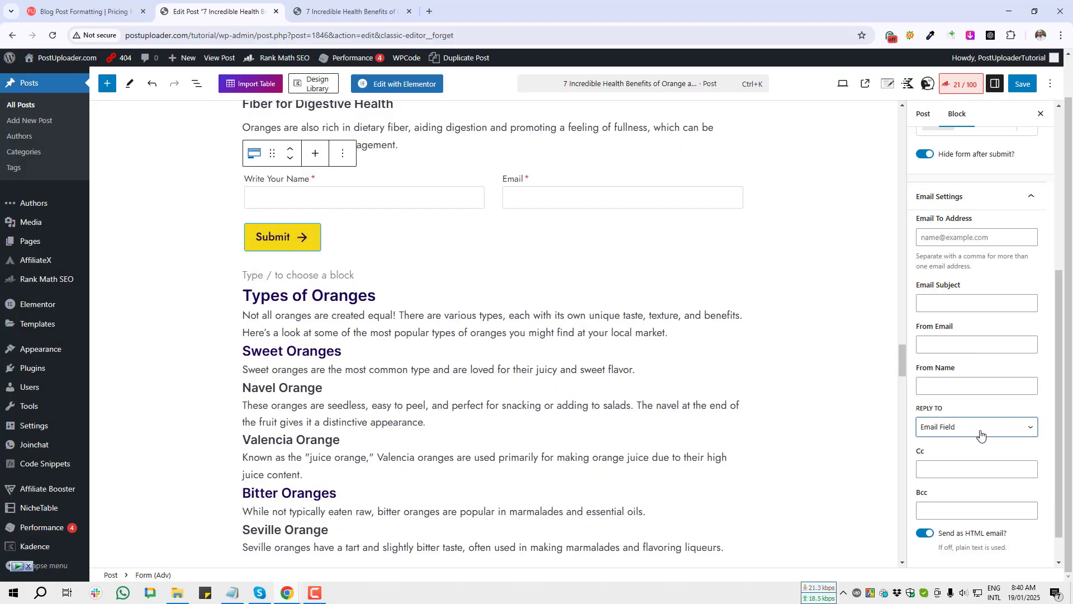
left_click(1031, 431)
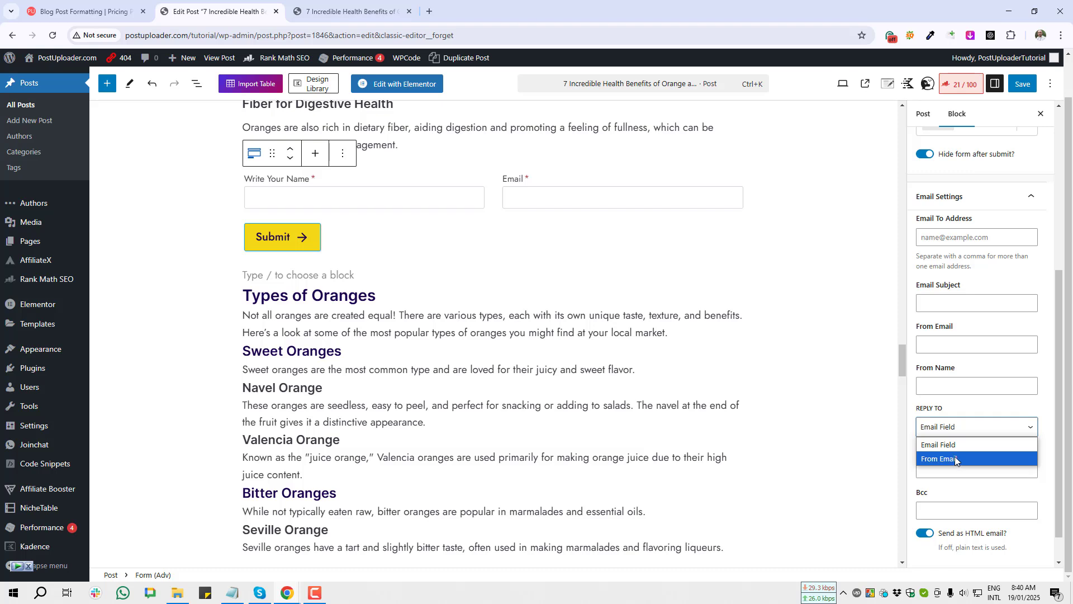
left_click(958, 423)
scroll(946, 445, "down", 1)
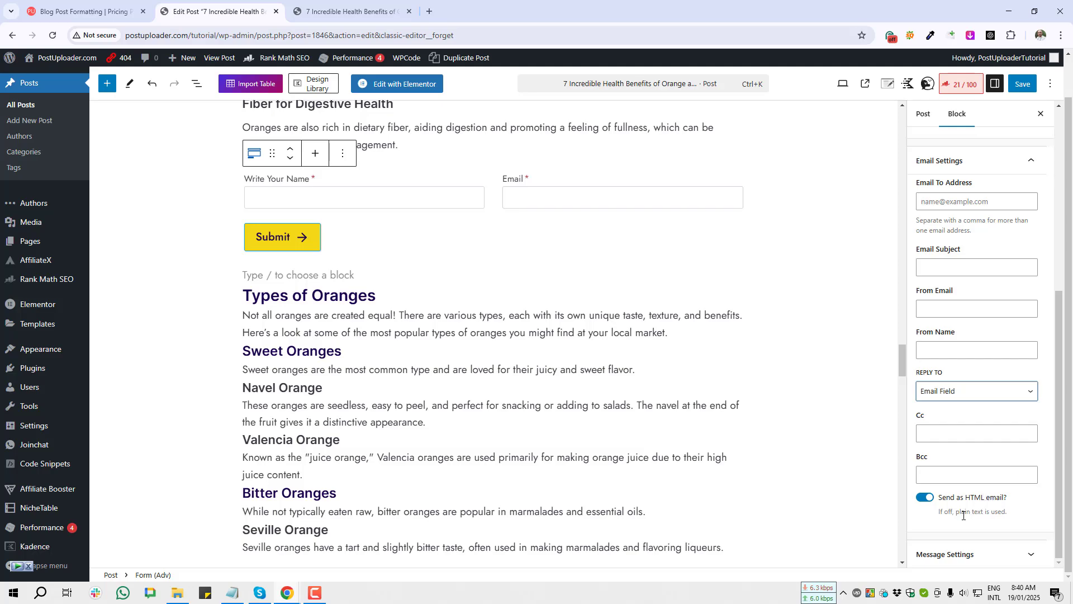
Step: Expand the form's Message Settings and mark out the Submit button in the form for reference
key("Print")
left_click_drag(909, 532, 1052, 571)
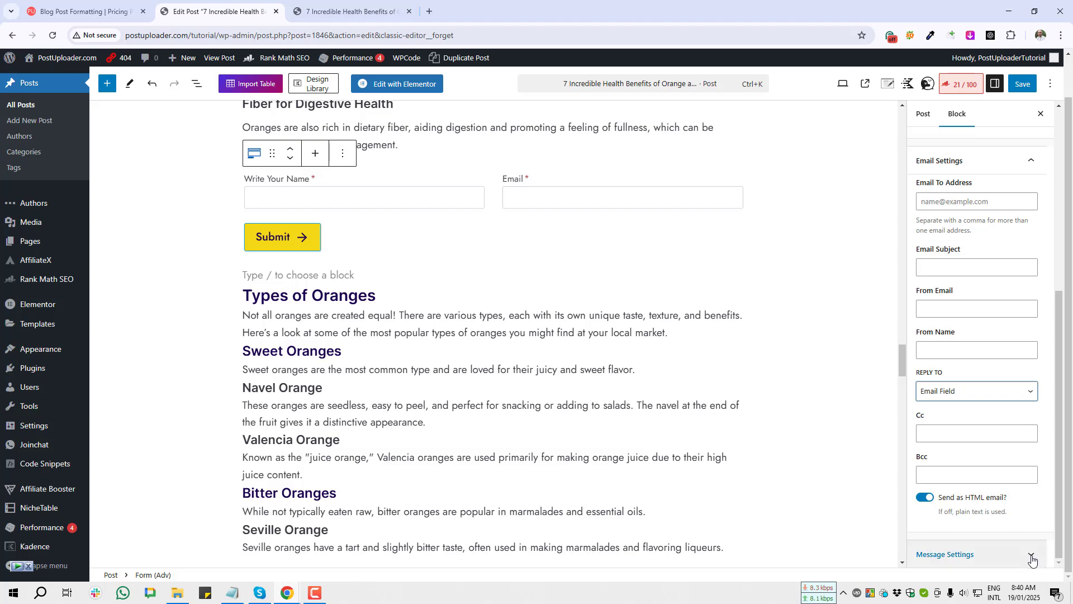
left_click(1032, 559)
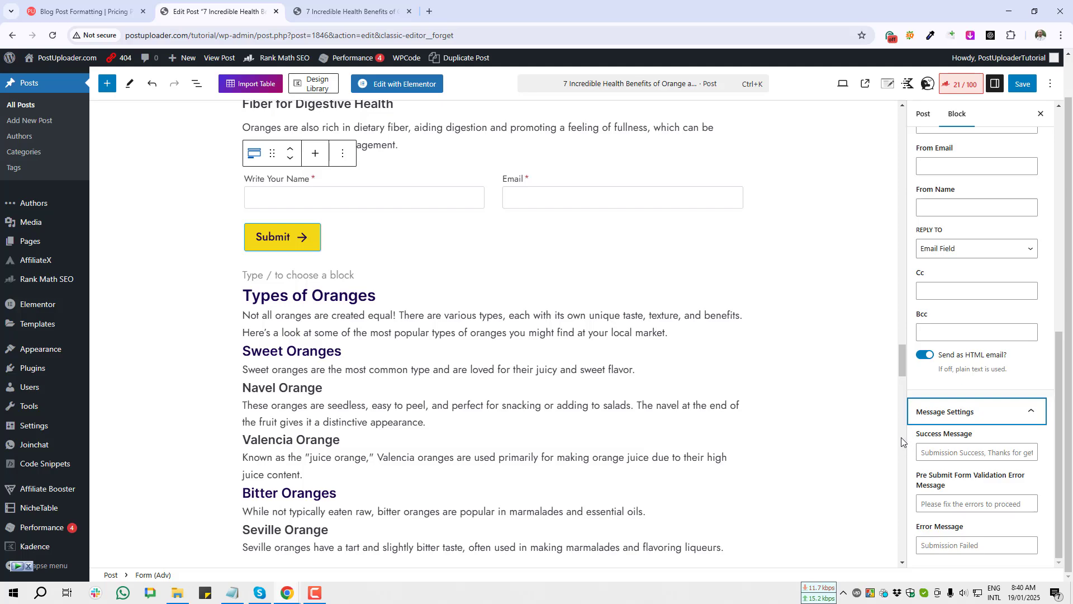
key("Print")
key("Print")
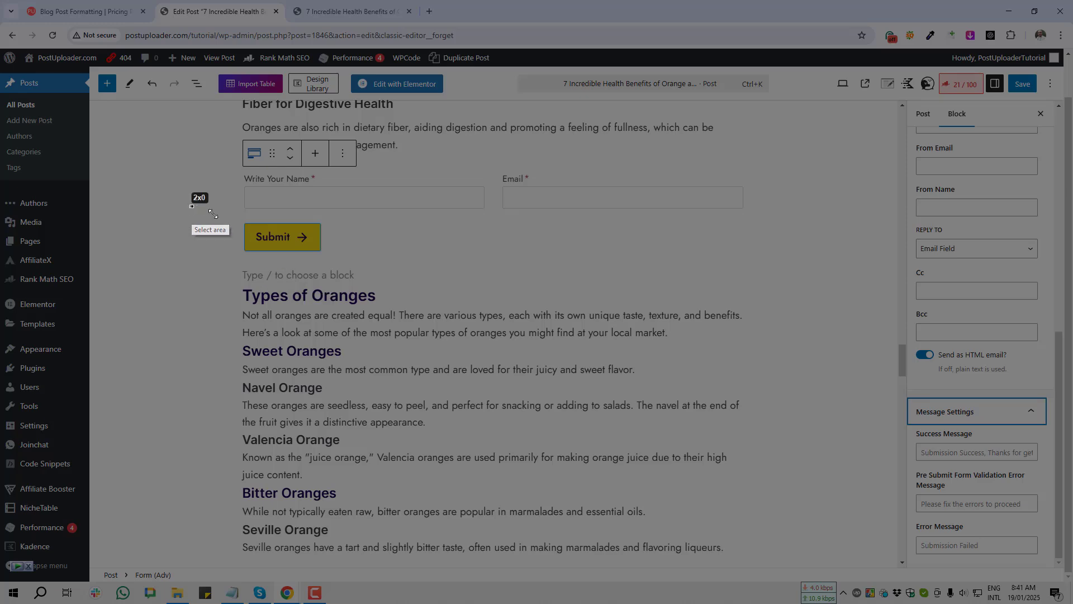
left_click_drag(249, 212, 366, 280)
key("ctrl+c")
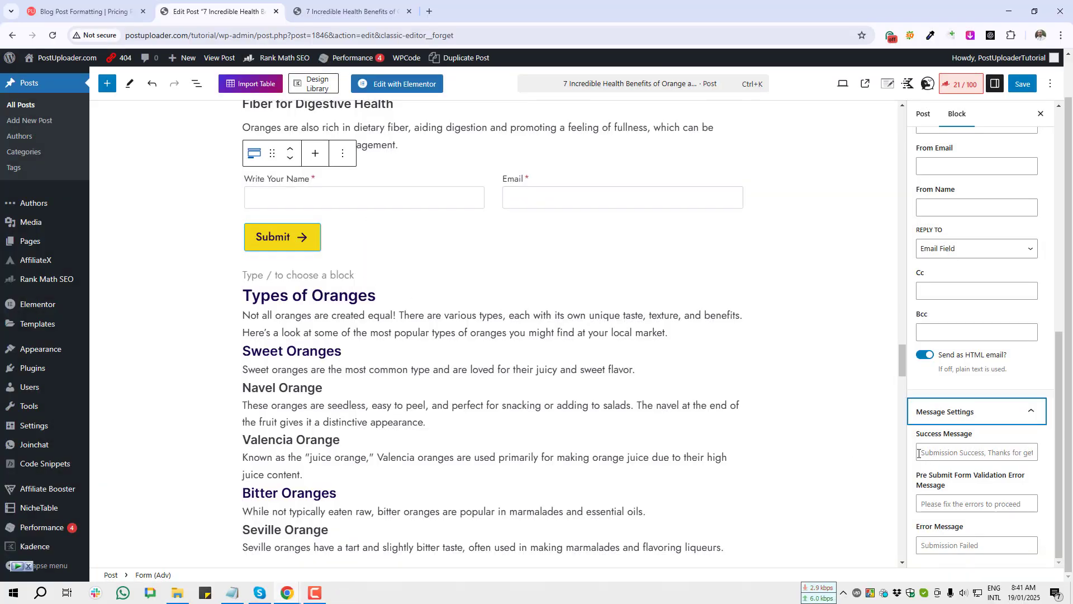
Step: Examine the Success Message and Pre Submit Form Validation Error Message fields in the form's Message Settings
key("Print")
left_click_drag(914, 441, 977, 462)
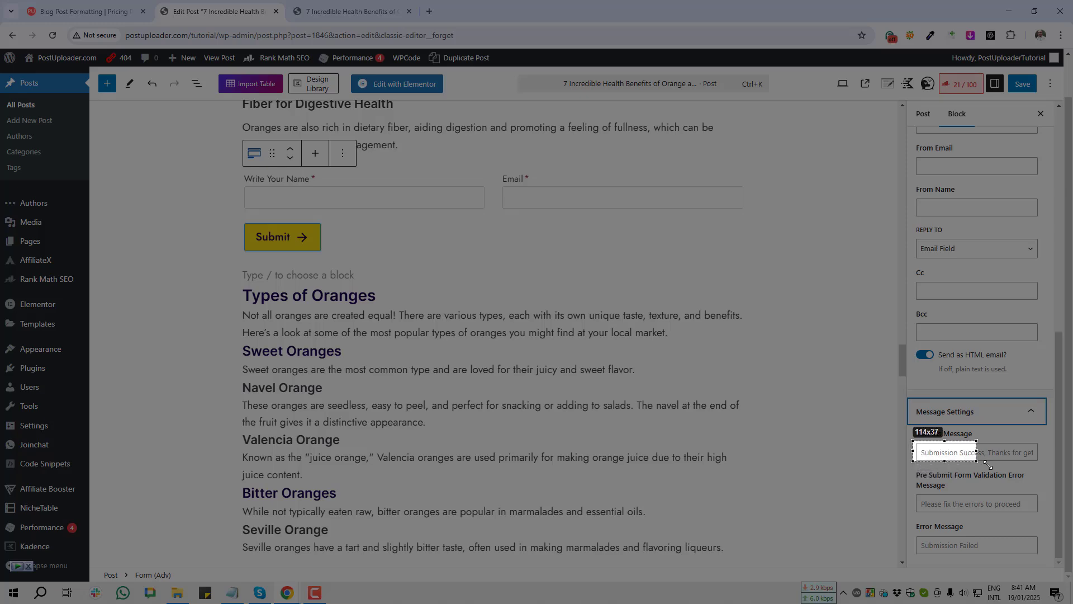
key("ctrl+c")
key("Print")
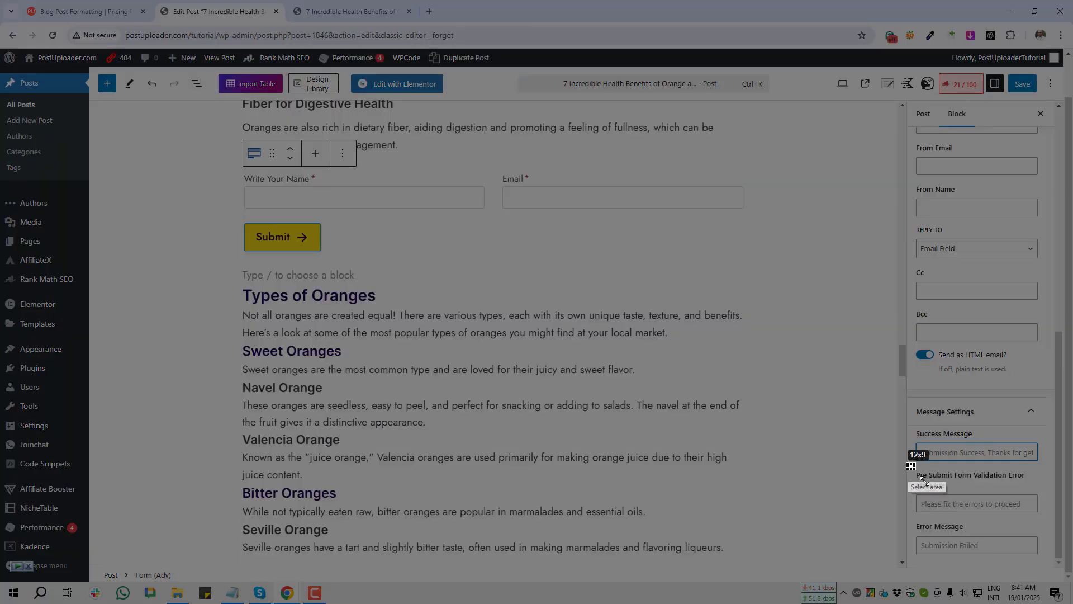
left_click_drag(908, 463, 1037, 494)
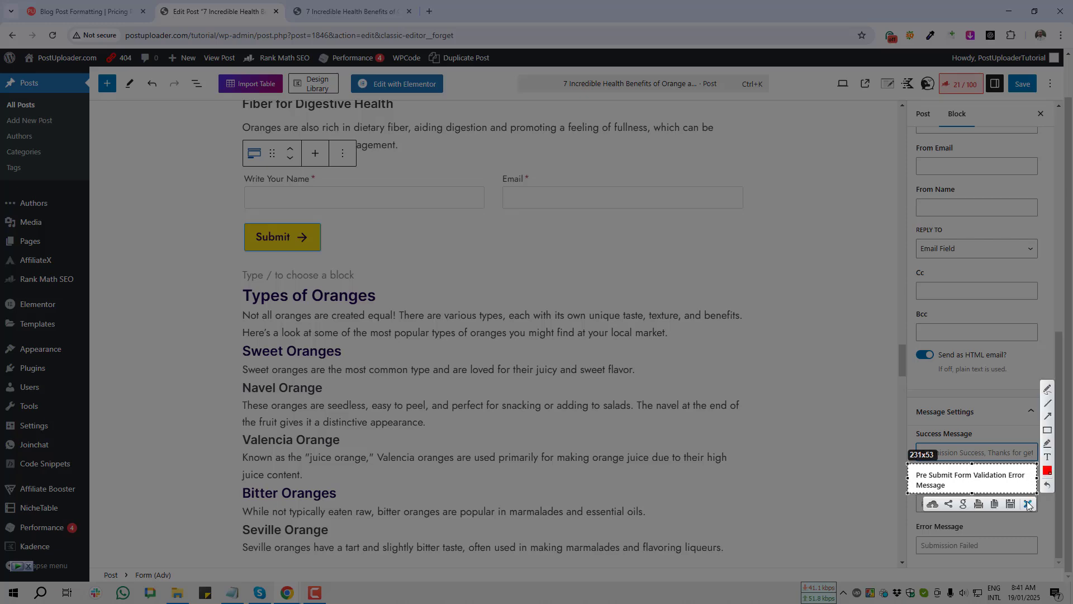
key("ctrl+c")
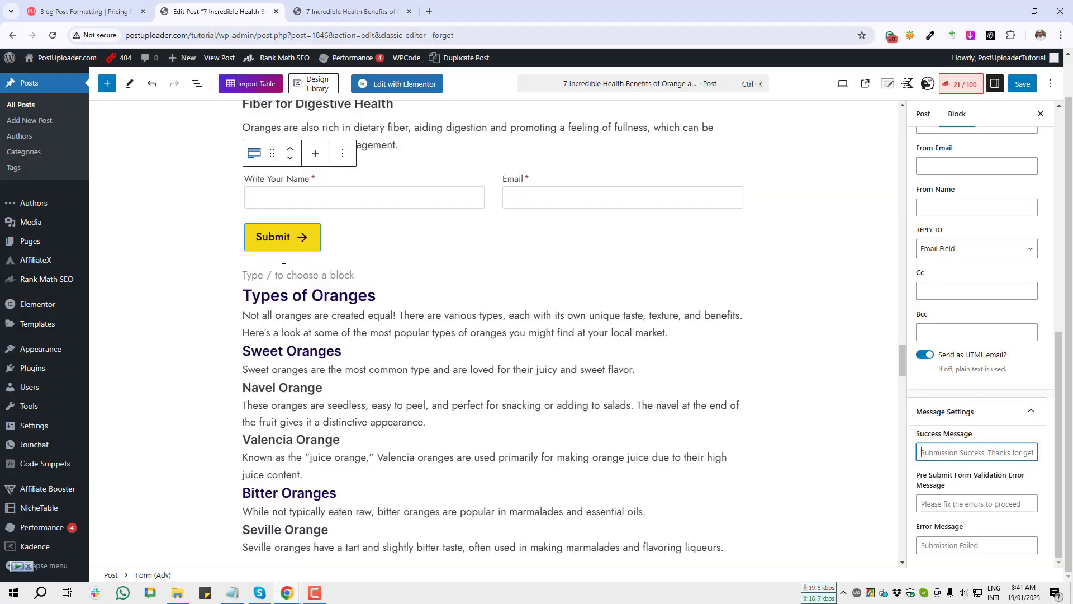
Step: Examine the form's Submit button and required Email field together with the placeholder of the Pre Submit Form Validation Error Message
left_click(298, 238)
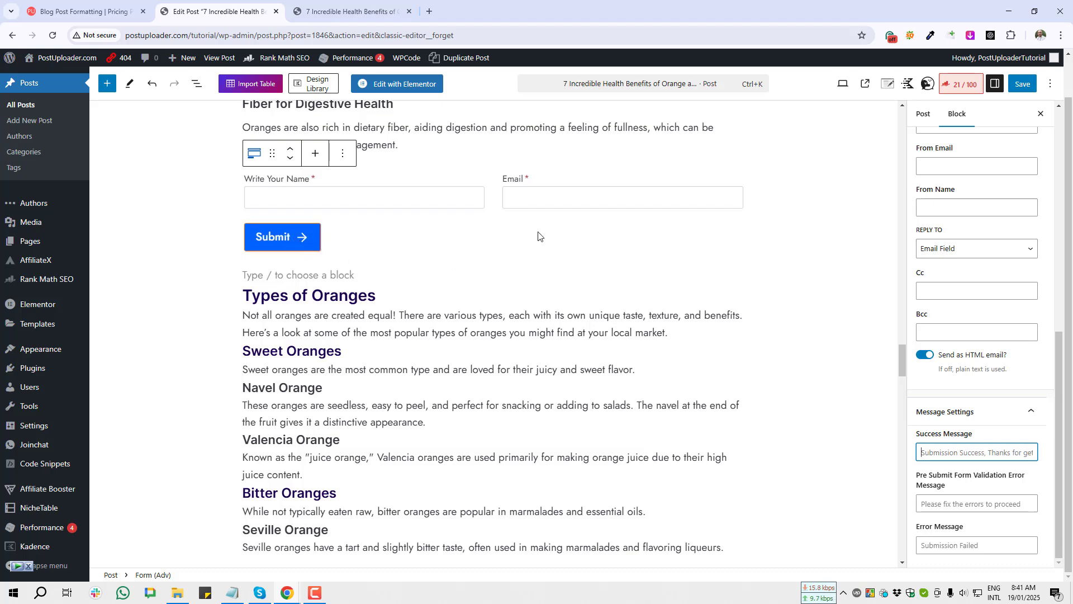
left_click(559, 199)
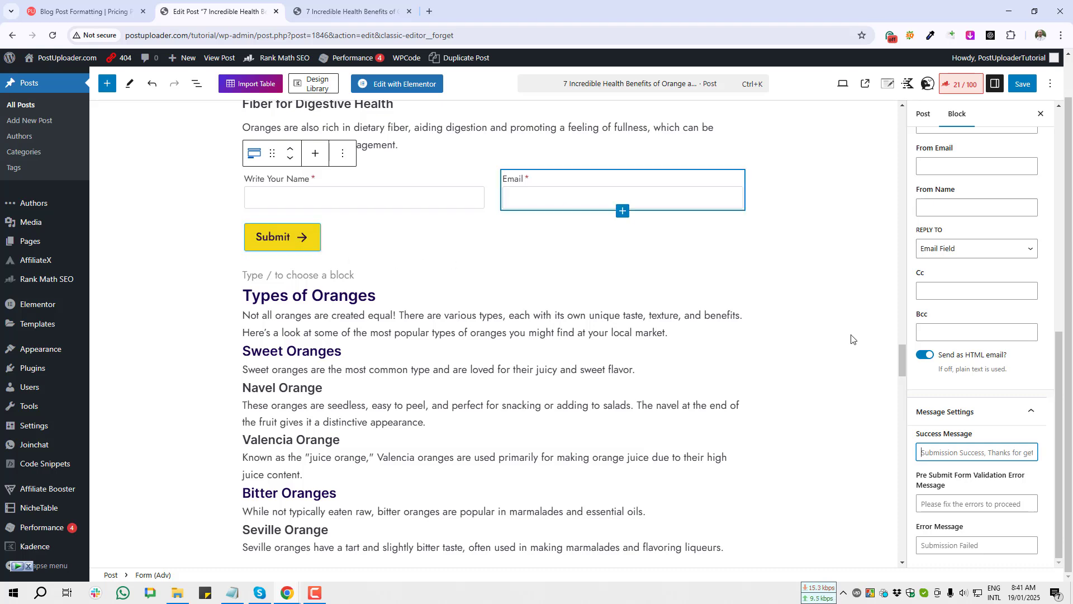
key("Print")
mouse_move(497, 159)
left_mouse_down()
mouse_move(552, 211)
mouse_move(610, 224)
mouse_move(756, 225)
left_mouse_up()
left_click(747, 236)
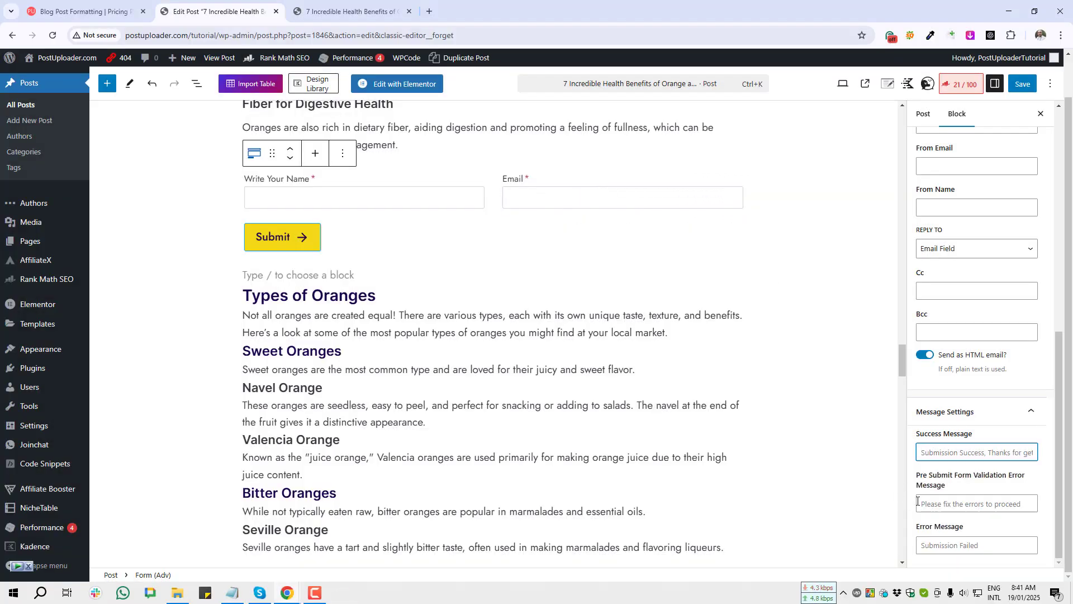
key("Print")
left_click_drag(915, 494, 1035, 515)
key("ctrl+c")
scroll(984, 559, "up", 15)
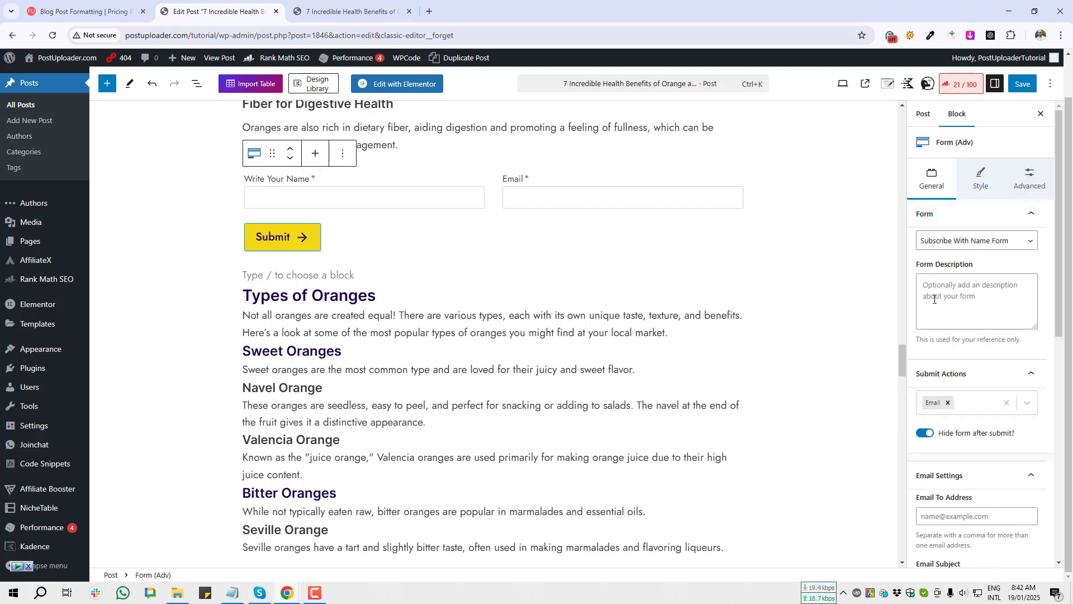
Step: Mark out the whole form and open the Form (Adv) block's style settings
key("Print")
left_click_drag(959, 153, 1007, 209)
left_click(998, 220)
key("Print")
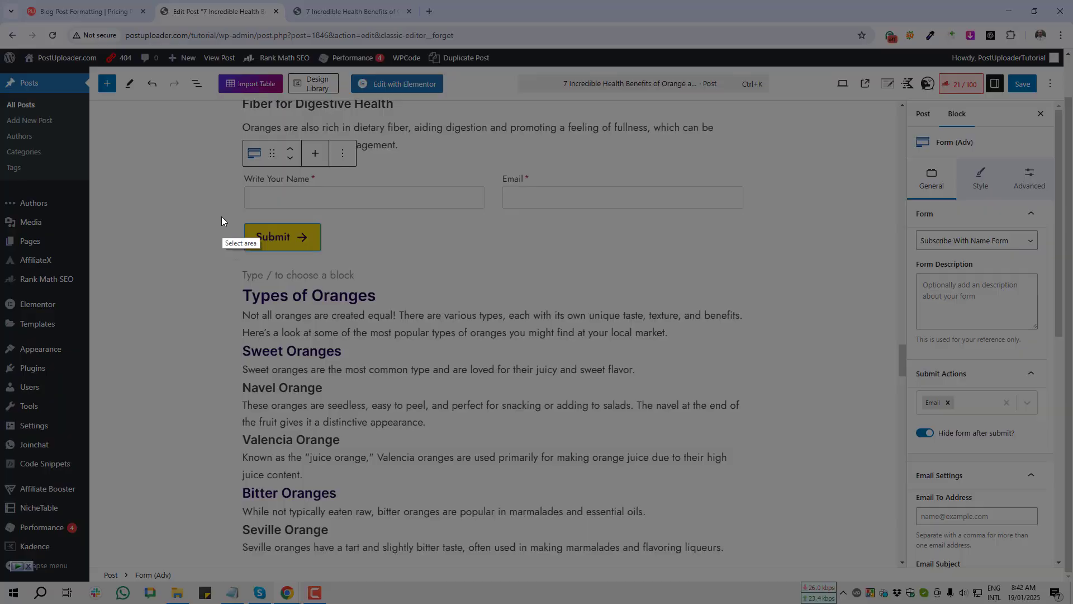
left_click_drag(219, 161, 757, 280)
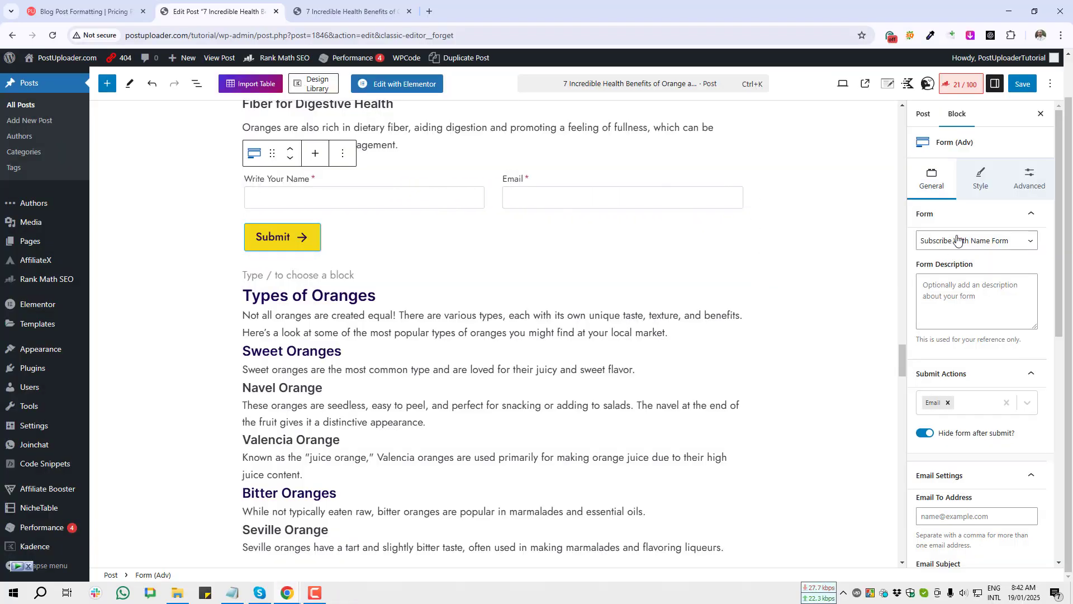
key("ctrl+c")
left_click(982, 179)
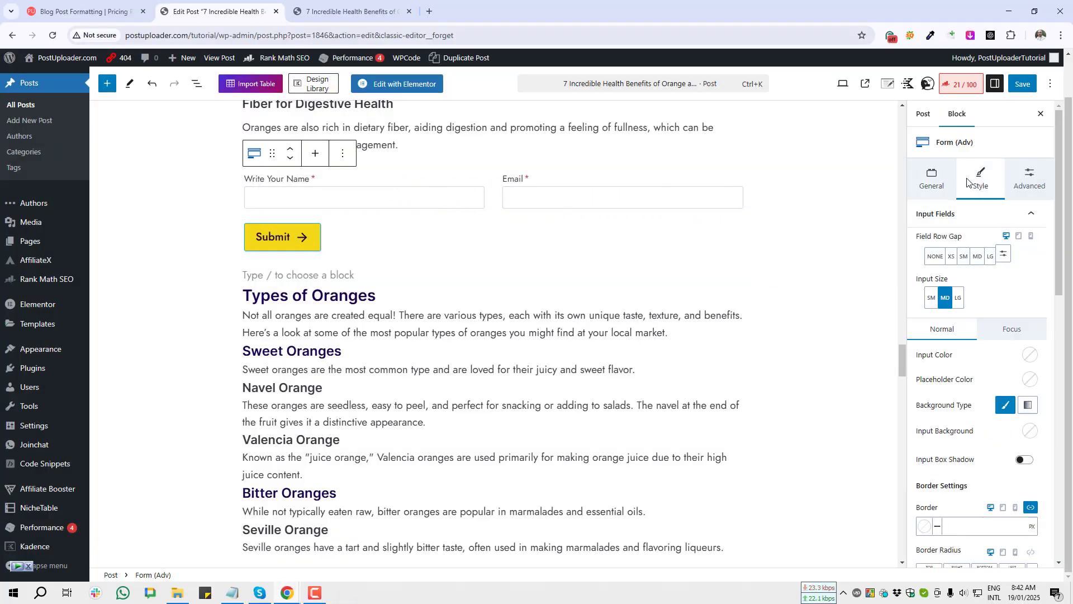
Step: Examine the Field Row Gap presets for the input fields and switch the gap to custom pixel entry
key("Print")
left_click_drag(912, 226, 976, 246)
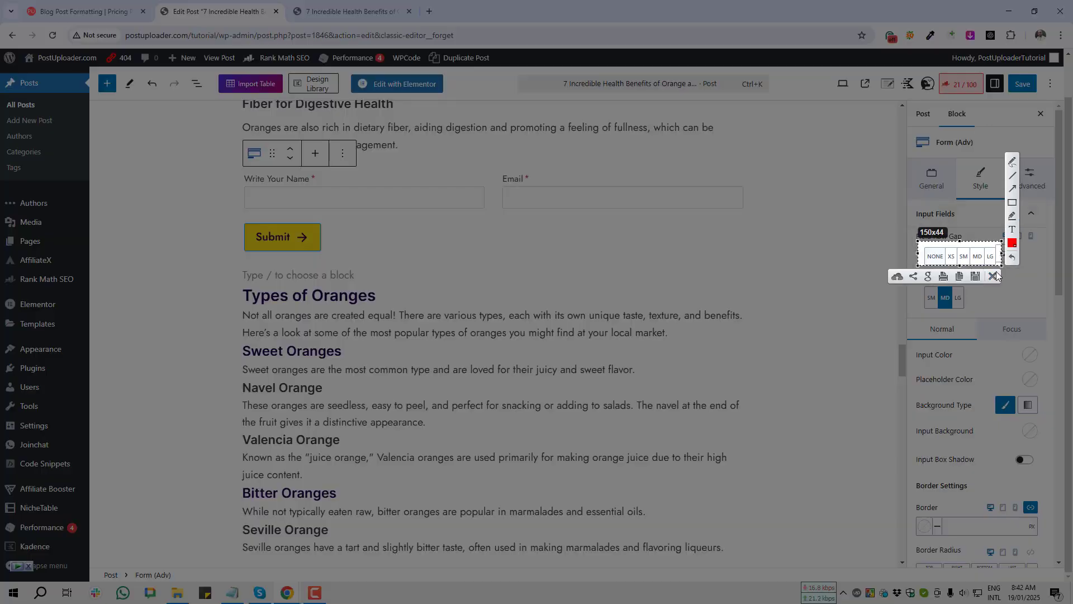
key("ctrl+c")
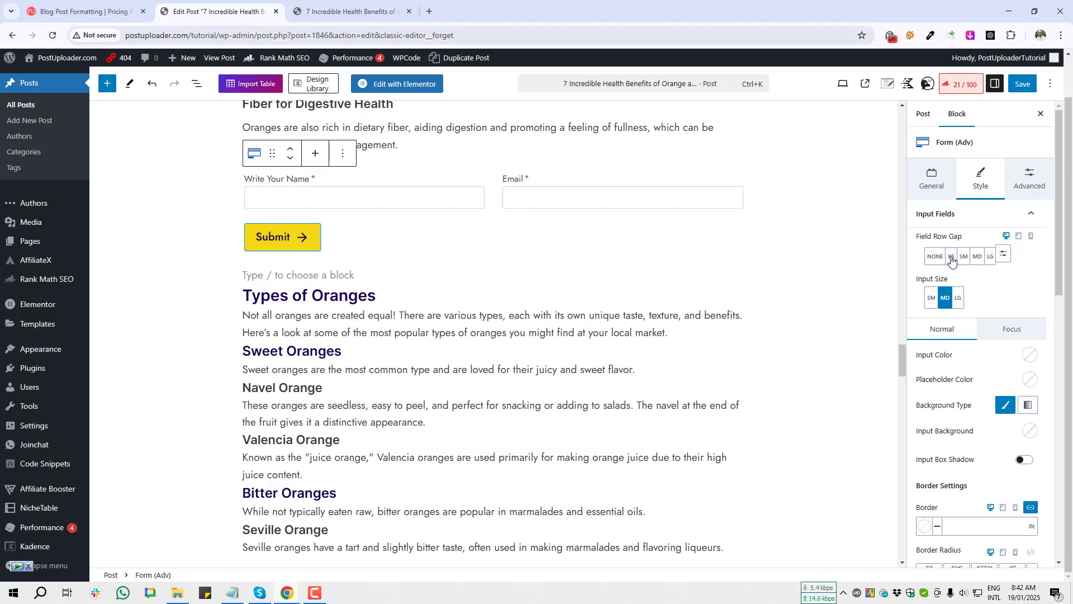
left_click(1005, 258)
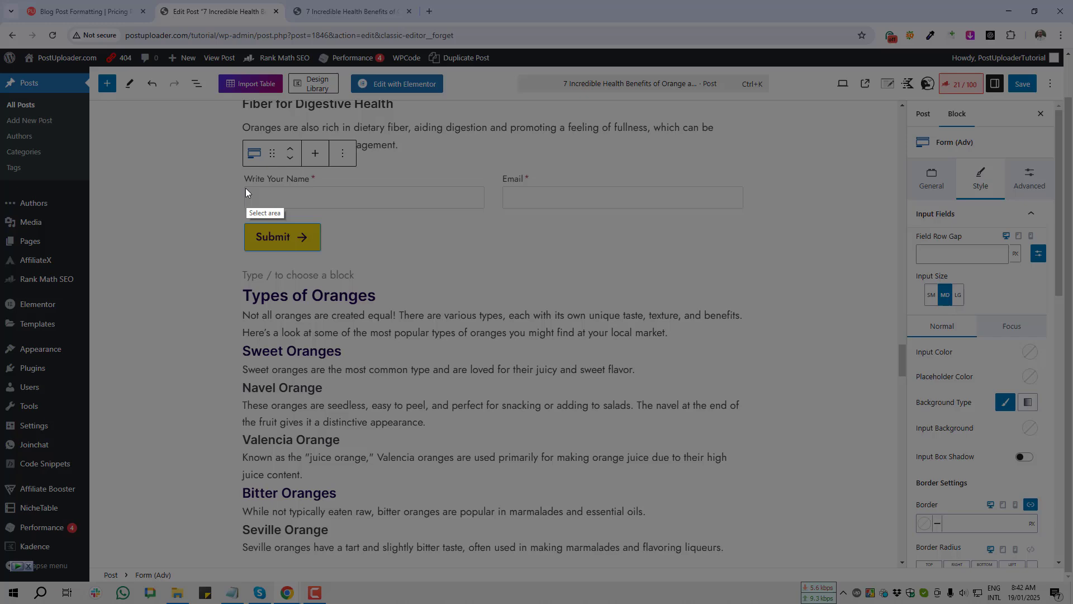
left_click_drag(244, 186, 441, 208)
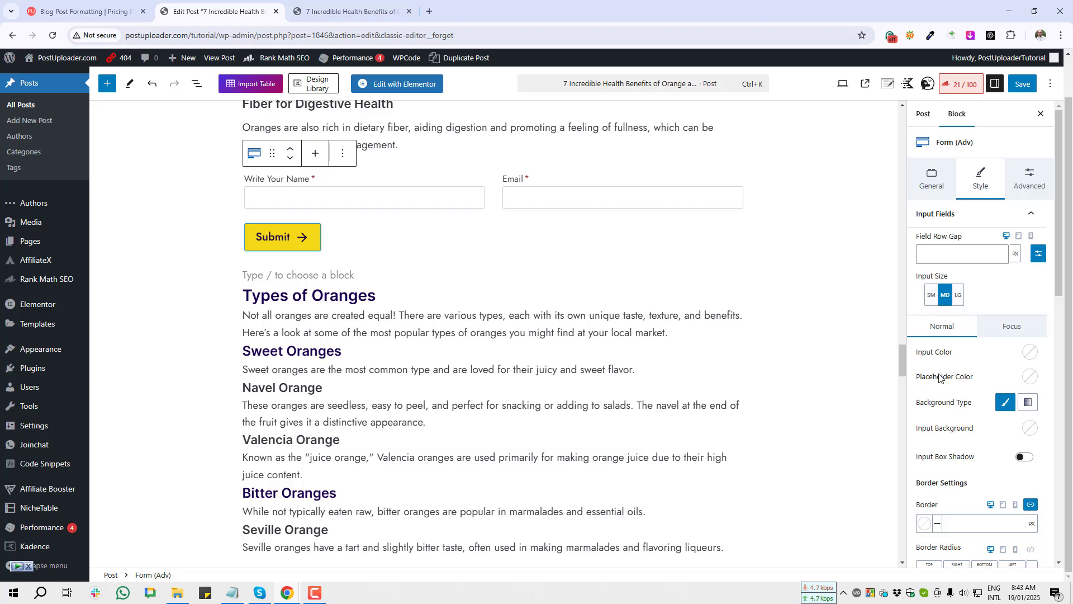
Step: Examine the Normal state input styling: input colour, placeholder colour, background type, input background and box shadow
scroll(943, 373, "down", 2)
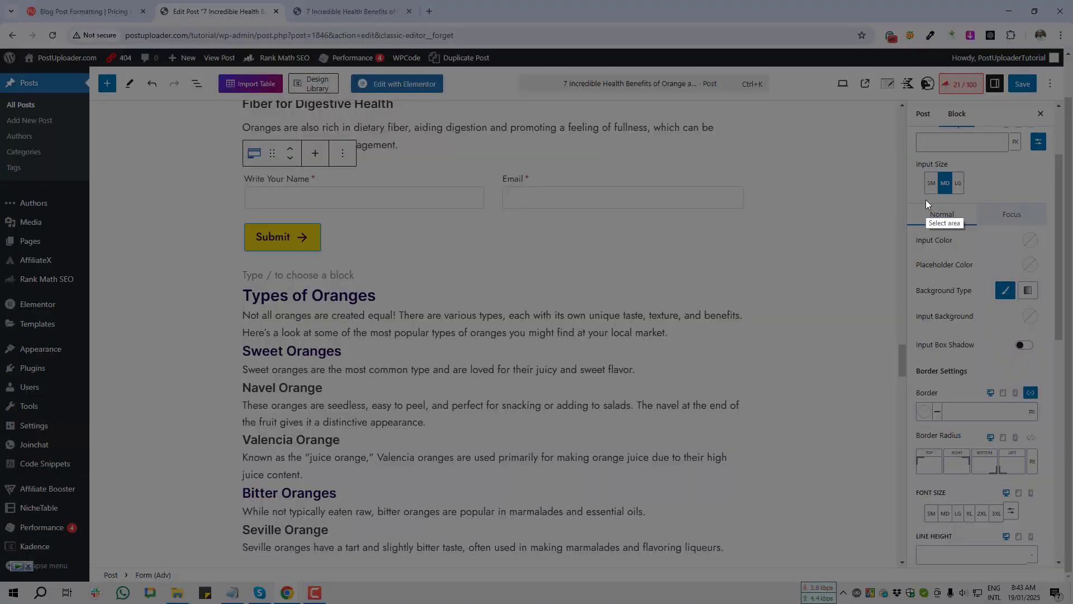
key("Print")
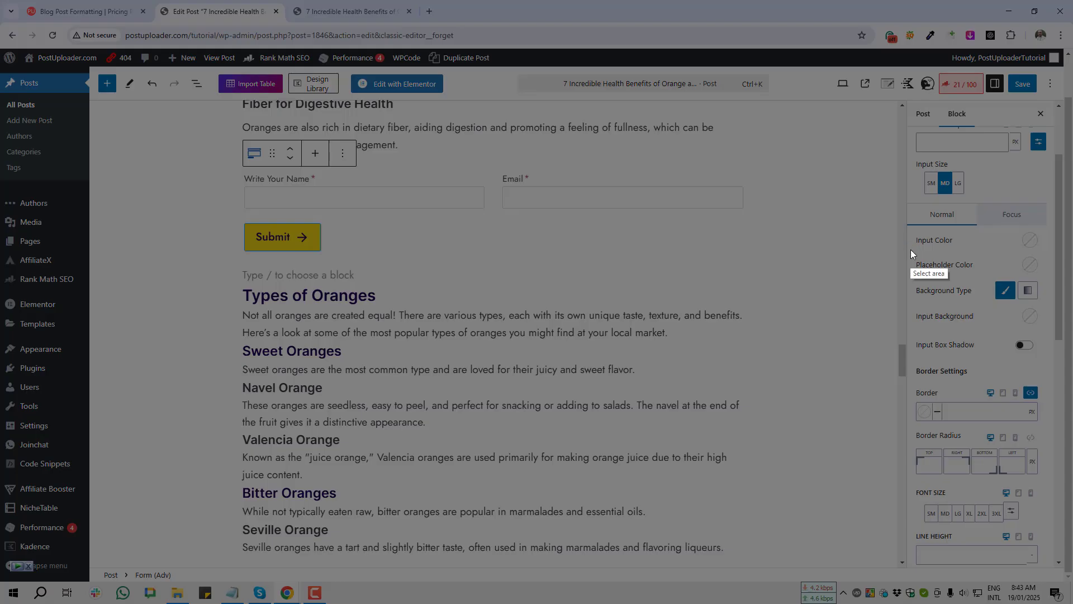
mouse_move(910, 250)
left_mouse_down()
mouse_move(1048, 277)
mouse_move(1051, 358)
left_mouse_up()
left_click(1043, 368)
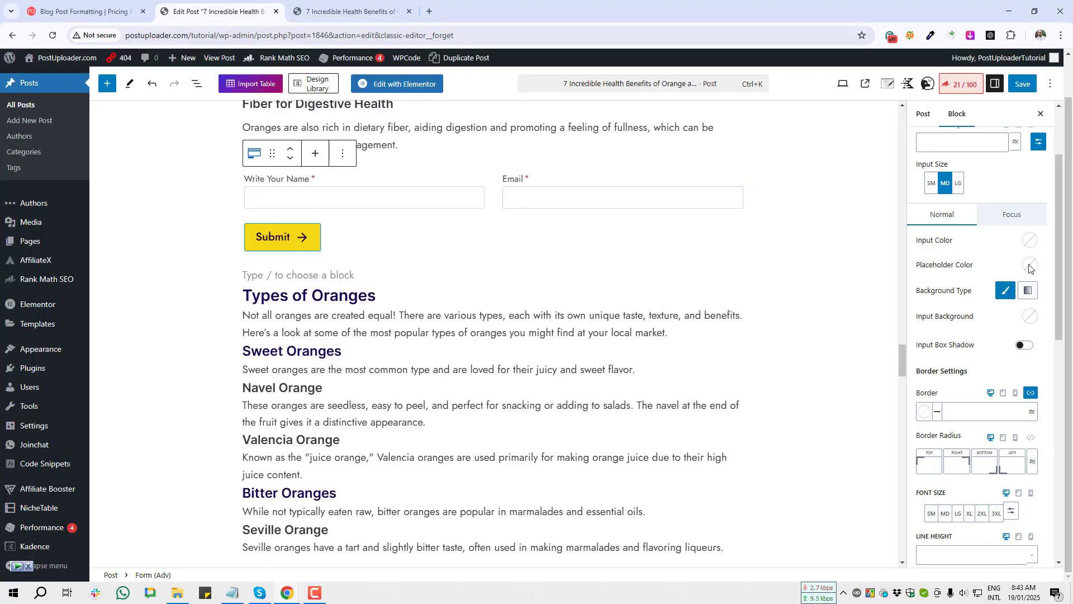
key("Print")
left_click(1040, 337)
key("Print")
mouse_move(1008, 228)
left_mouse_down()
mouse_move(1046, 266)
mouse_move(1048, 333)
left_mouse_up()
left_click(1039, 343)
Step: Examine the Focus state input styling: focus colour, focus type, background, box shadow and border
left_click(1022, 218)
key("Print")
key("Escape")
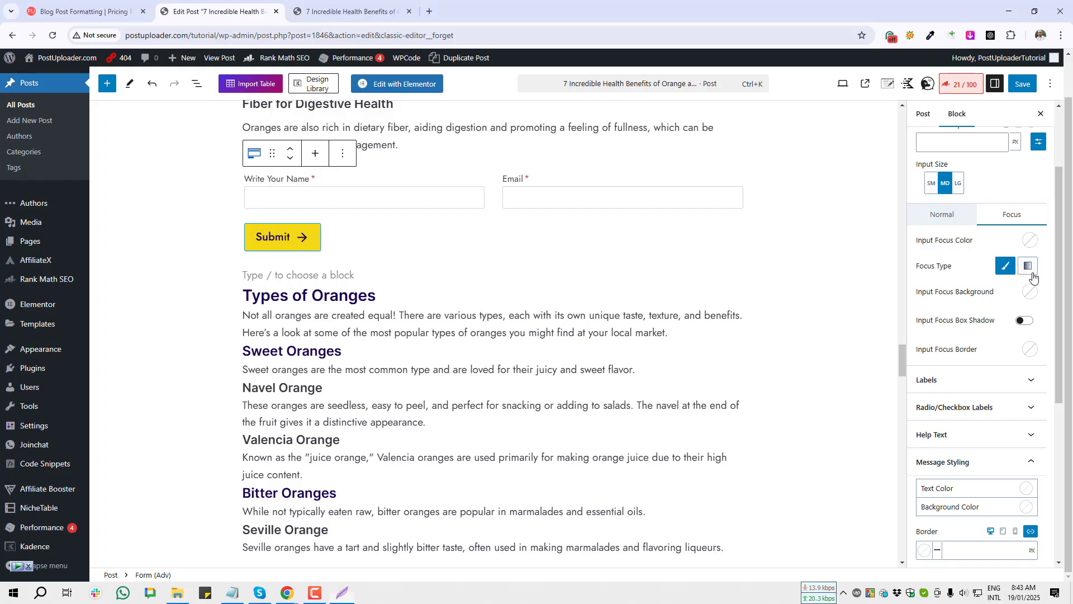
key("Print")
mouse_move(908, 227)
left_mouse_down()
mouse_move(1048, 254)
mouse_move(1051, 363)
left_mouse_up()
left_click(1041, 373)
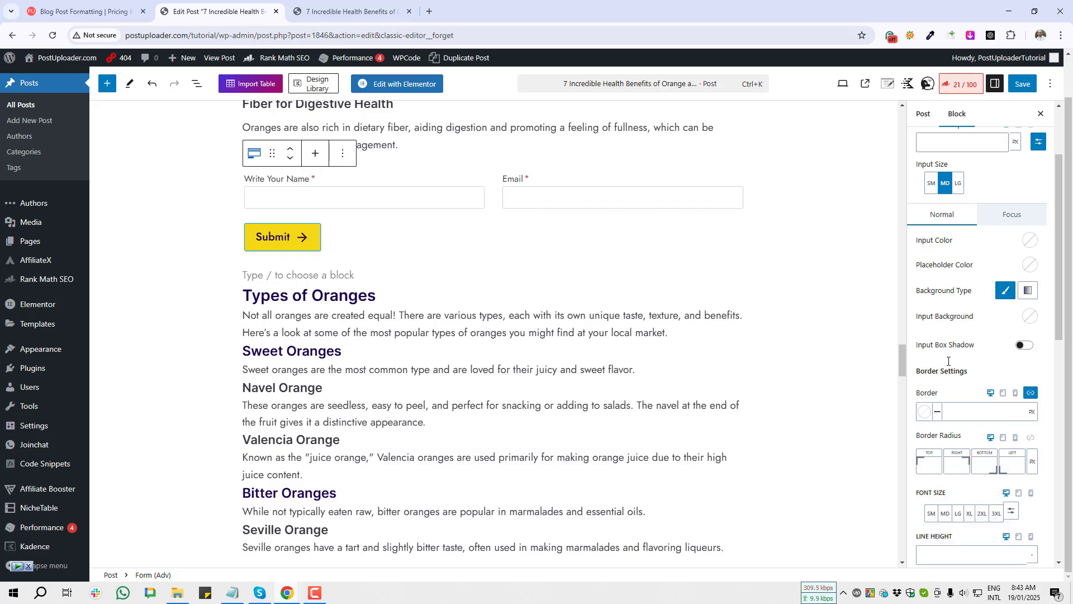
Step: Examine the input fields' border, border radius, font size and line height settings, and the remaining style sections through Message Styling
scroll(915, 277, "down", 5)
key("Print")
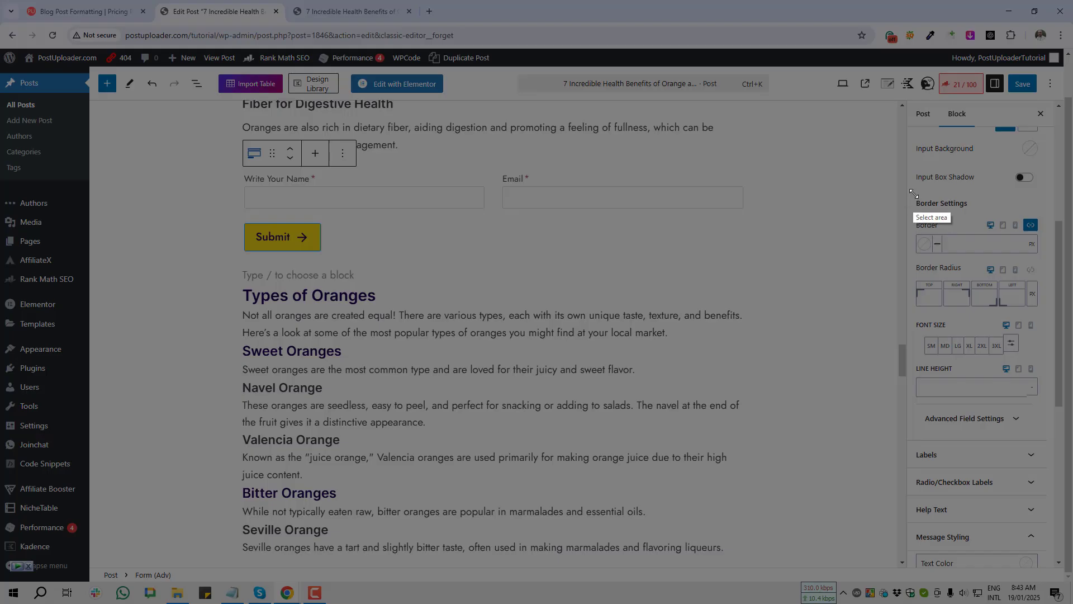
mouse_move(913, 194)
left_mouse_down()
mouse_move(998, 265)
mouse_move(1035, 263)
mouse_move(1040, 242)
mouse_move(1052, 424)
left_mouse_up()
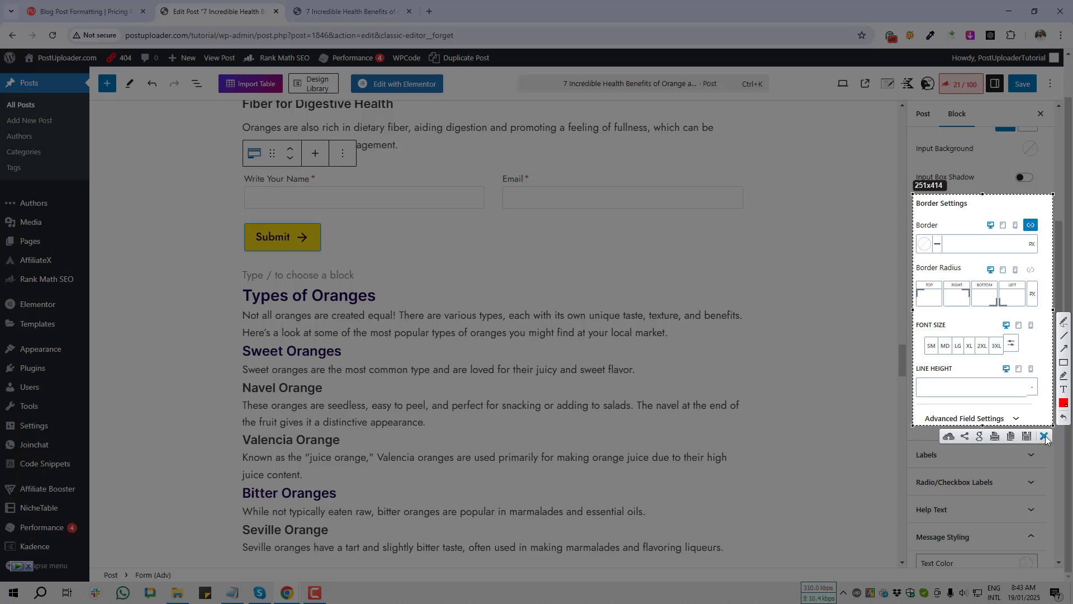
left_click(1045, 437)
scroll(452, 314, "up", 2)
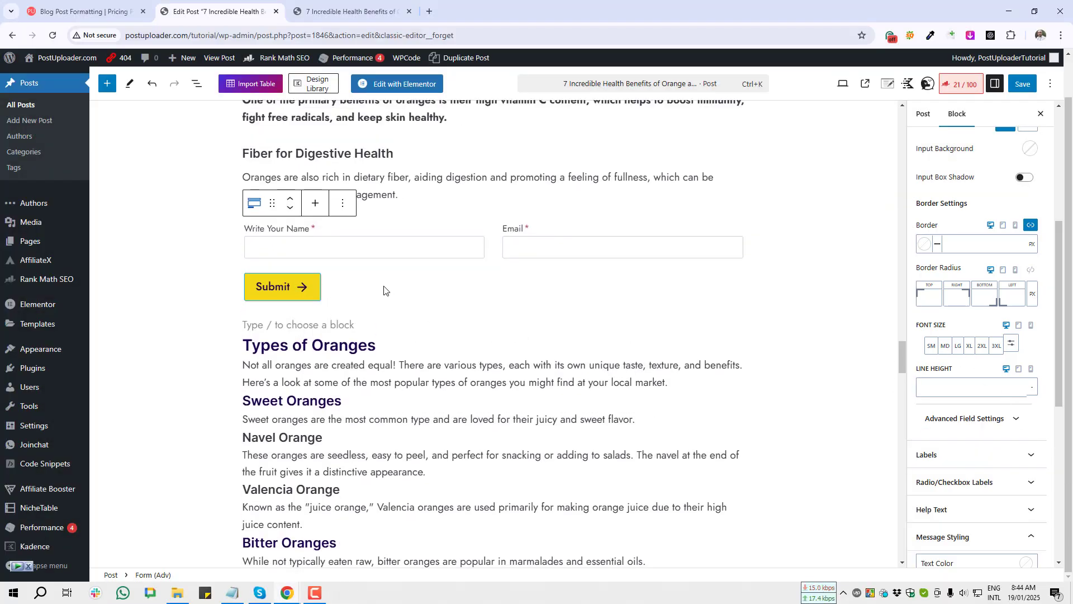
left_click(290, 295)
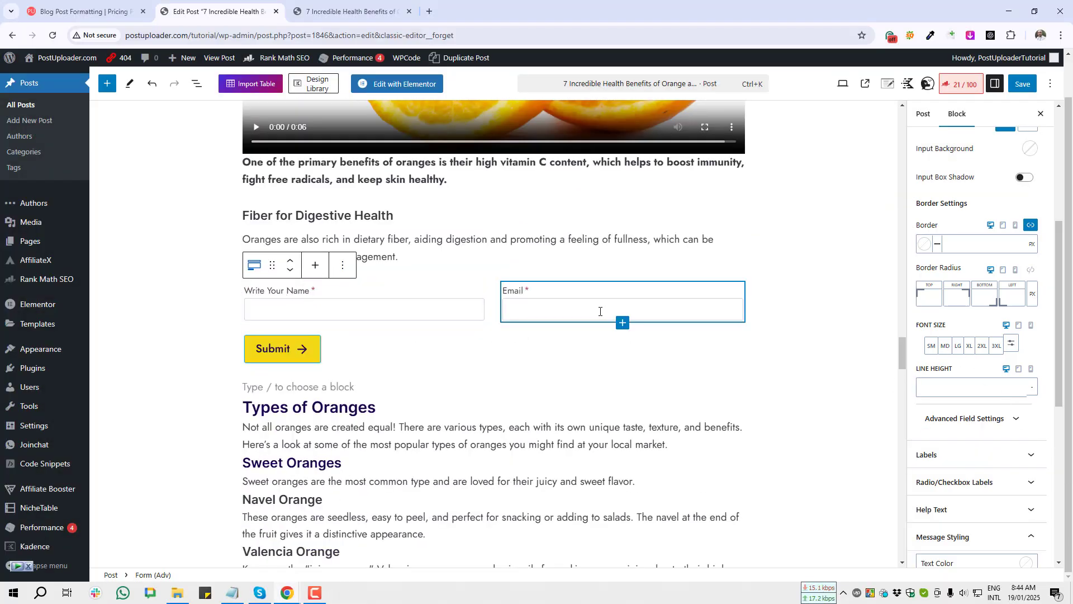
scroll(999, 400, "down", 3)
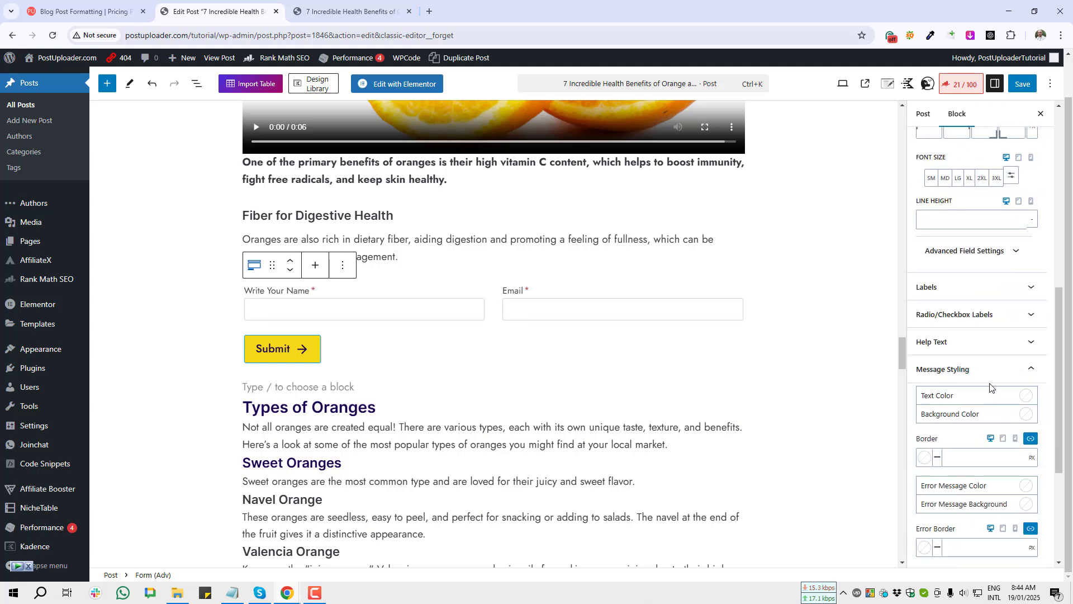
scroll(979, 274, "up", 8)
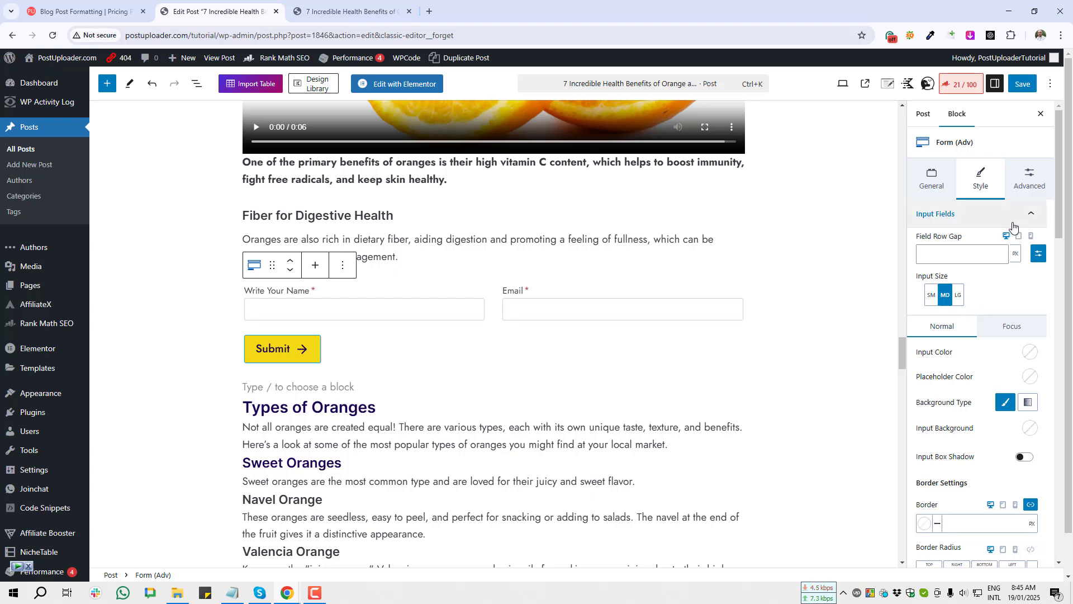
Step: Open the Form (Adv) block's advanced settings and examine the padding, margin and max width controls
left_click(1032, 179)
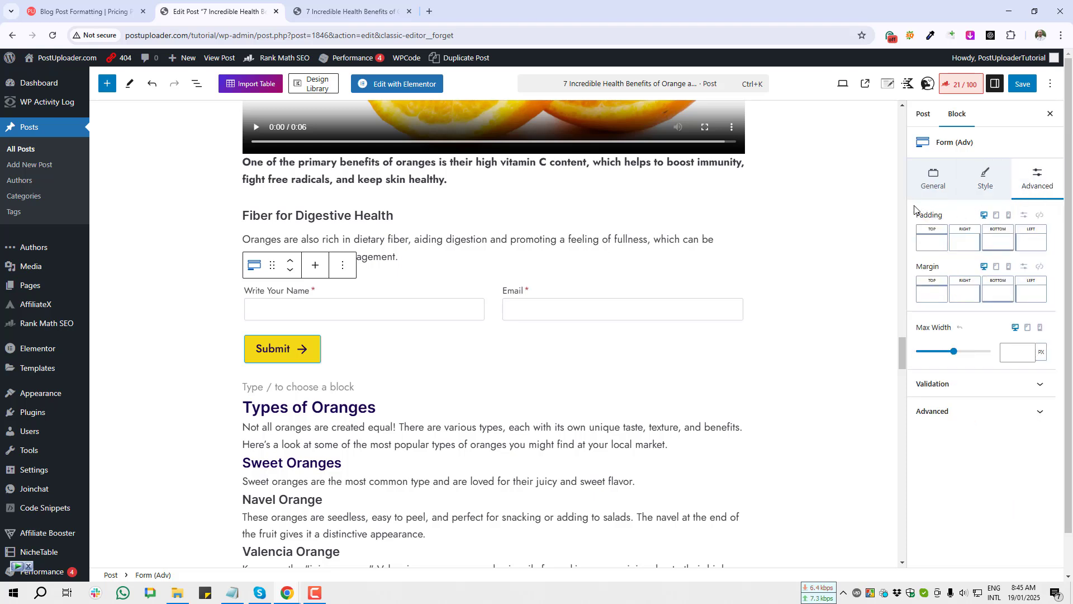
key("Print")
left_click_drag(912, 204, 1044, 393)
Step: Expand the form's Validation section and examine the Use Browser Validation option
left_click(1044, 393)
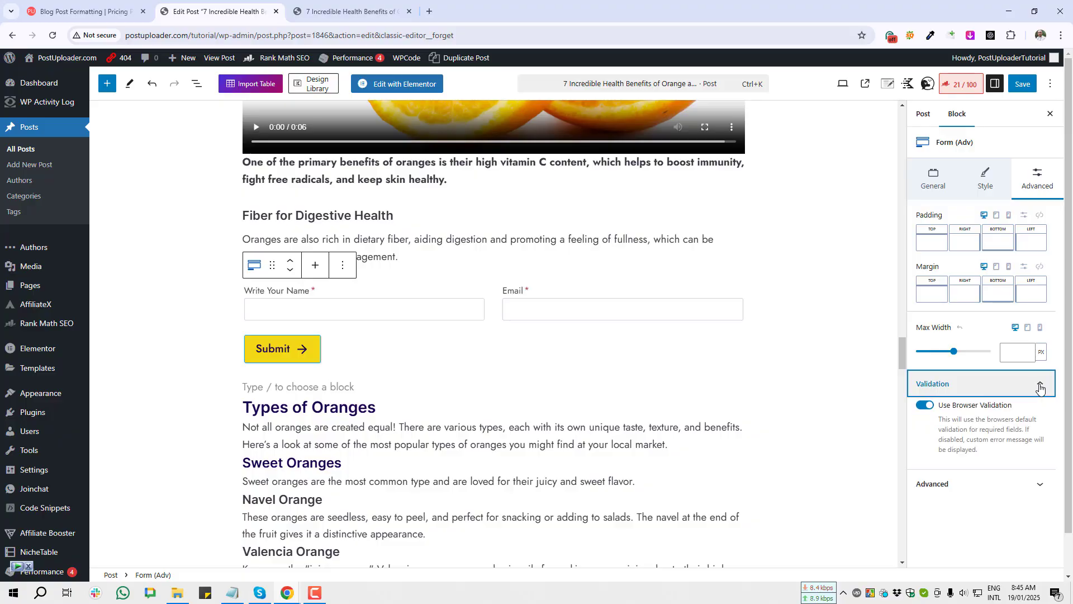
key("Print")
left_click_drag(906, 398, 1057, 465)
left_click(1048, 477)
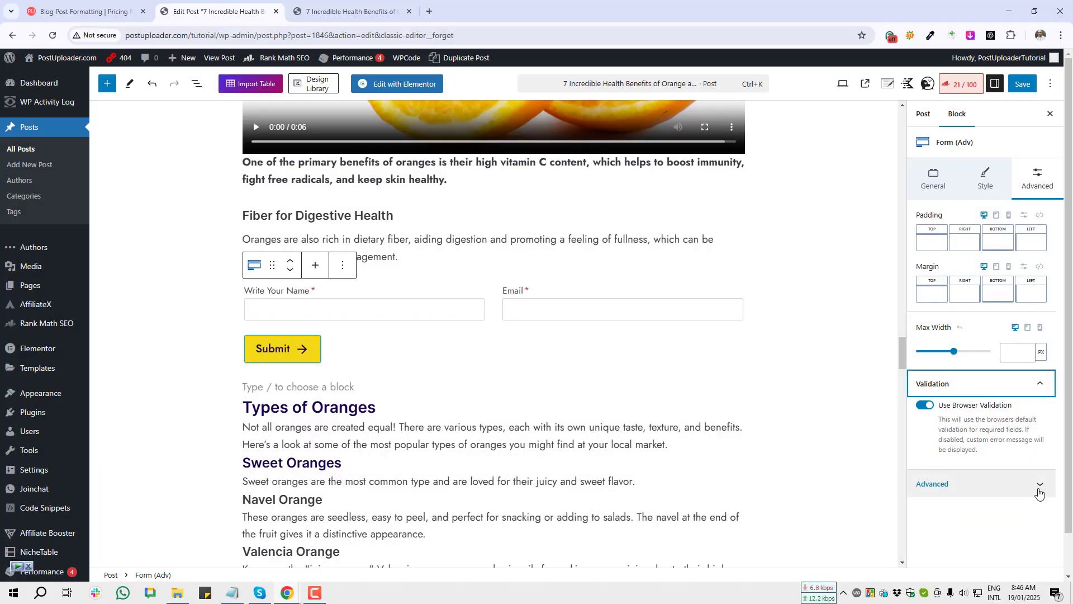
Step: Expand the form's Advanced section and examine the Form Styles option, HTML anchor and Additional CSS class(es) fields
left_click(1039, 486)
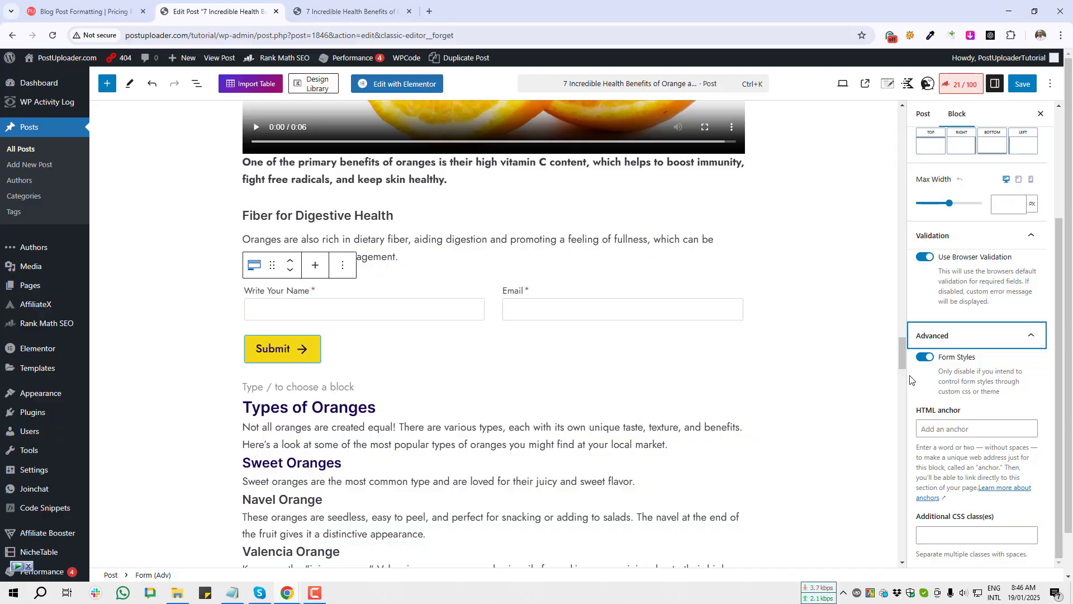
key("Print")
left_click_drag(904, 346, 996, 377)
left_click(986, 386)
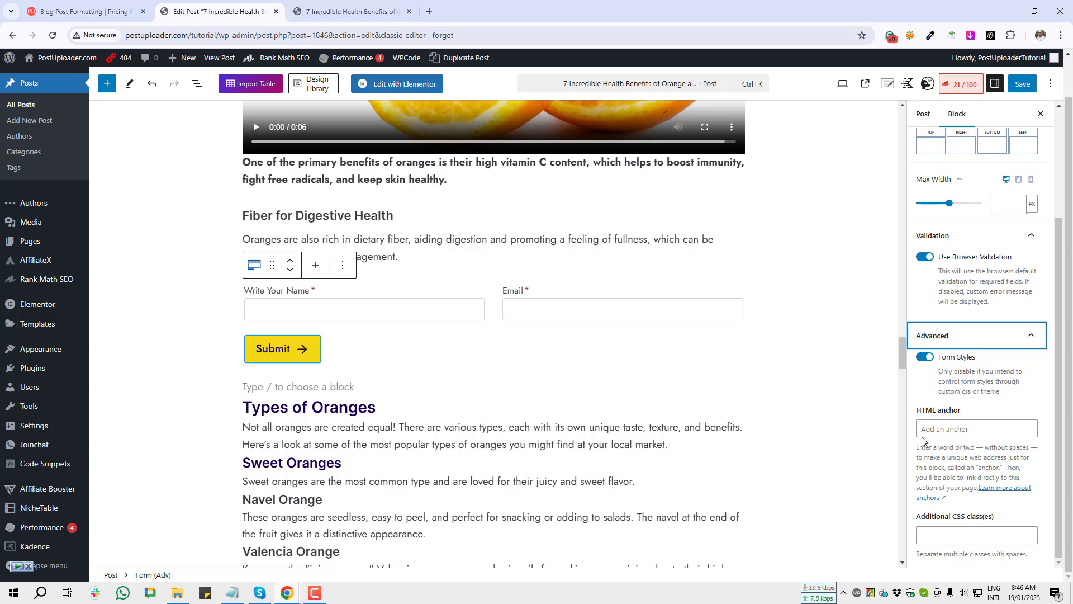
key("Print")
left_click_drag(909, 401, 1046, 566)
scroll(941, 194, "up", 3)
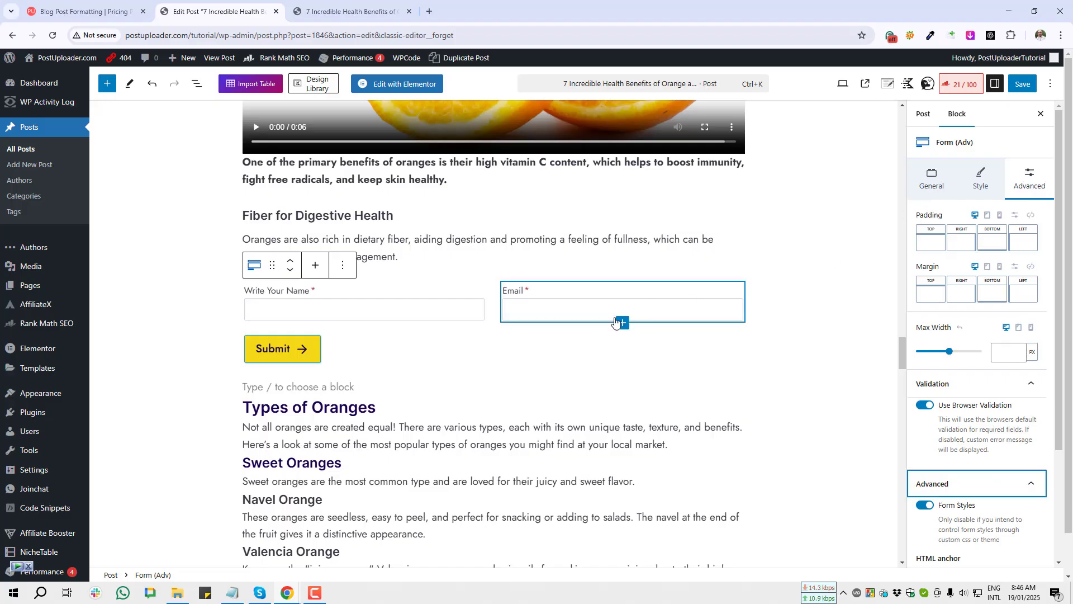